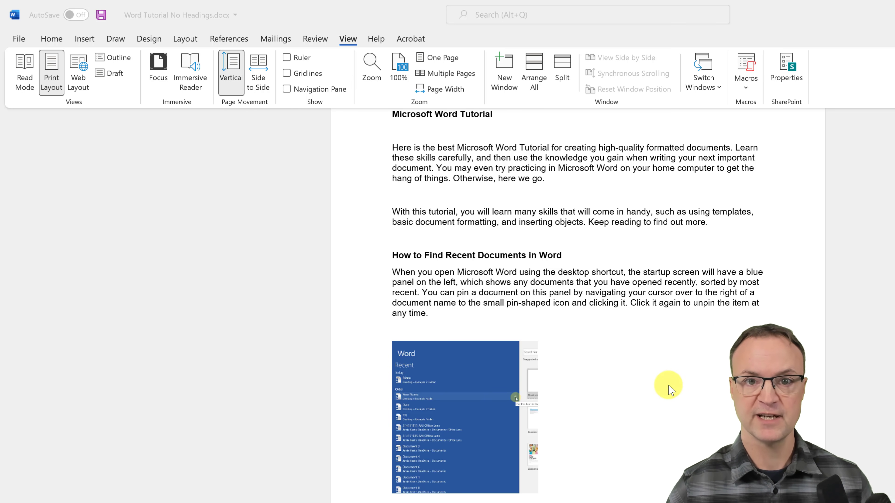
- Copy the entire content of Word Tutorial No Headings.docx
scroll(646, 356, down, 5)
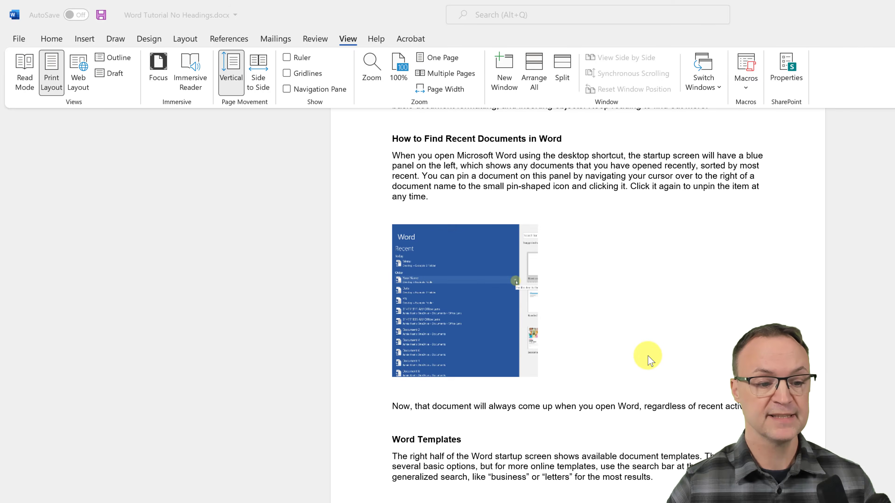
scroll(655, 370, up, 5)
scroll(662, 380, down, 3)
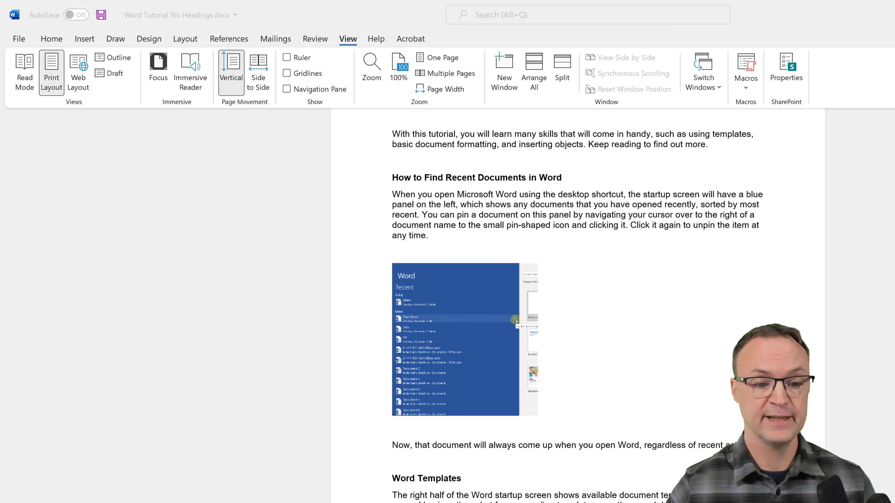
drag(465, 478, 392, 179)
key(ctrl+c)
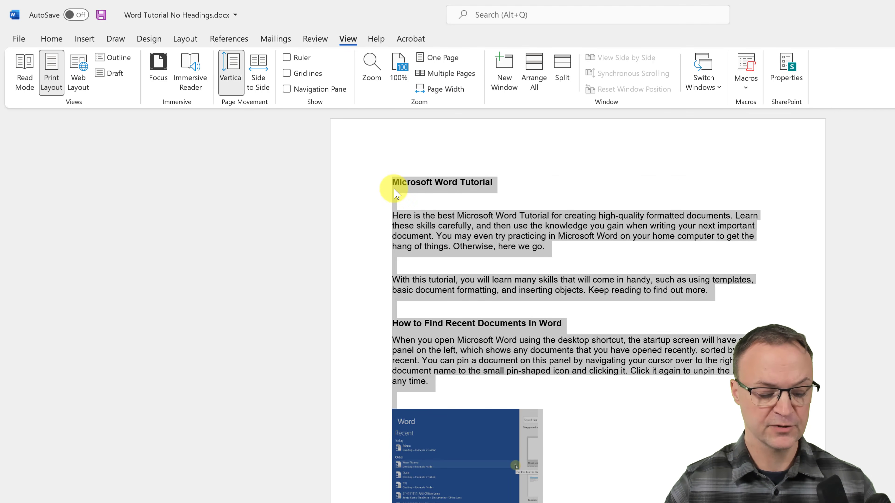
- Switch to the blank document Document3 and paste the copied tutorial content into it
click(22, 37)
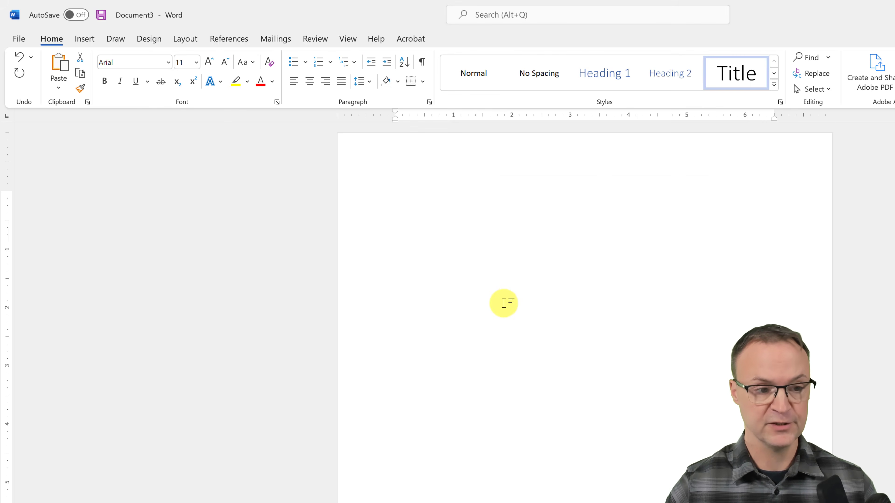
key(ctrl+v)
scroll(620, 349, up, 3)
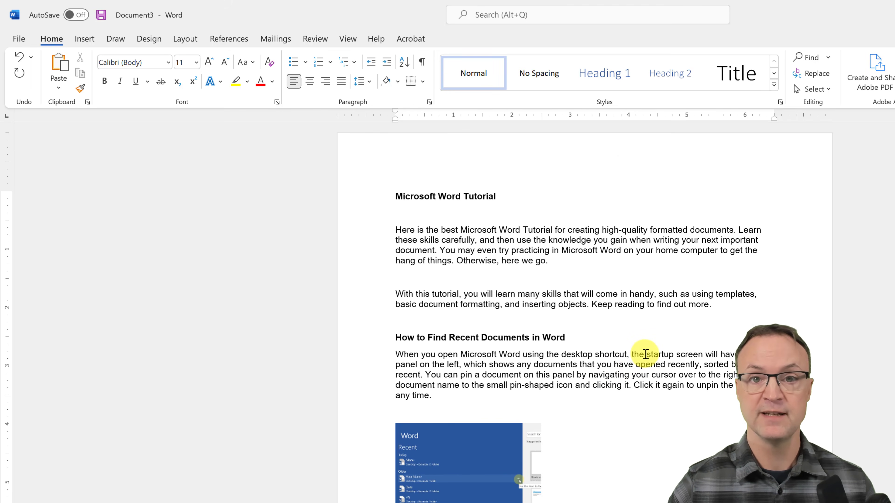
scroll(643, 352, down, 2)
scroll(656, 356, up, 2)
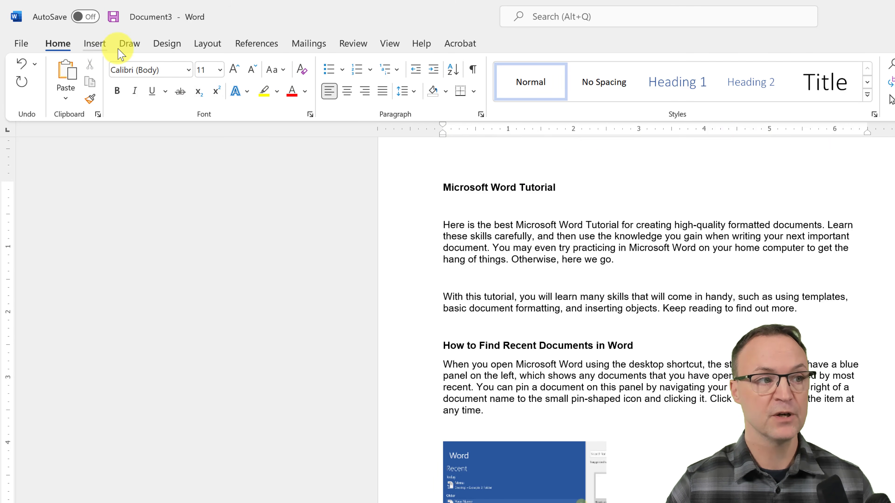
- Hide the ruler and show it again
click(391, 44)
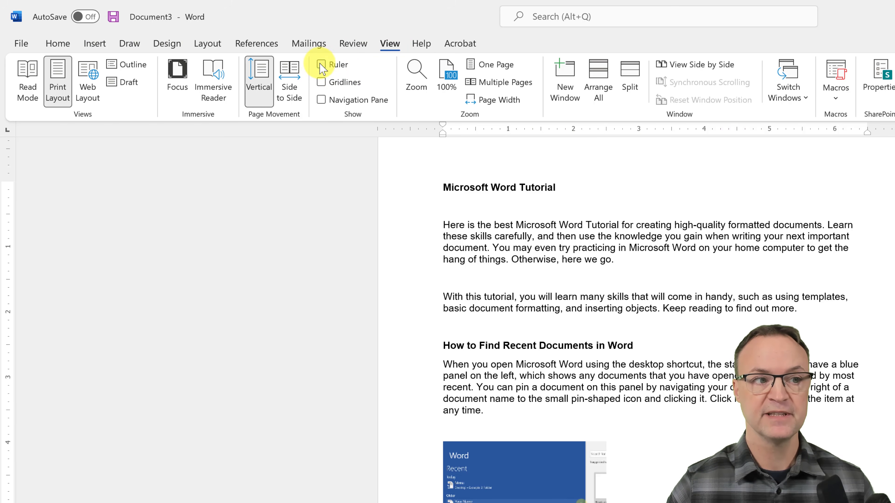
click(321, 66)
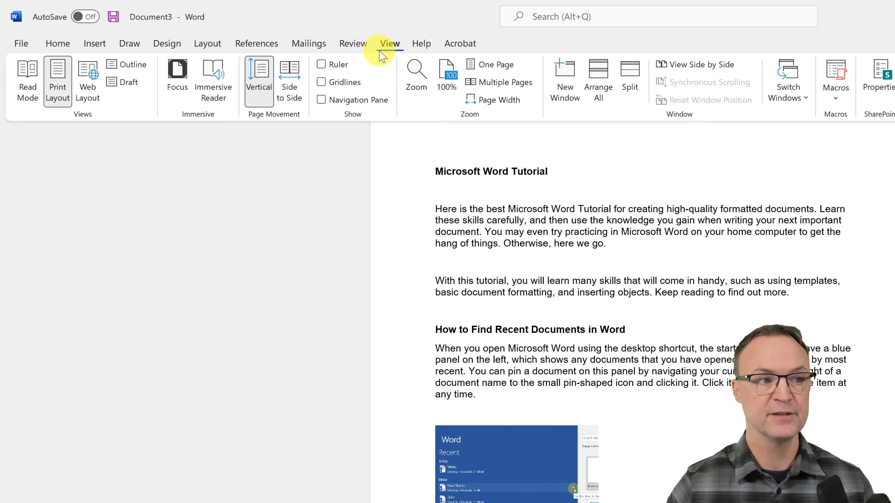
click(321, 65)
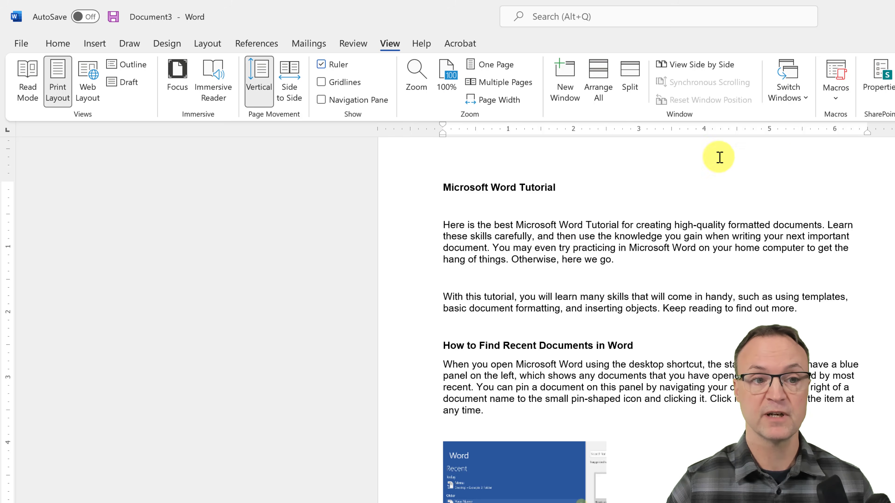
scroll(634, 184, up, 2)
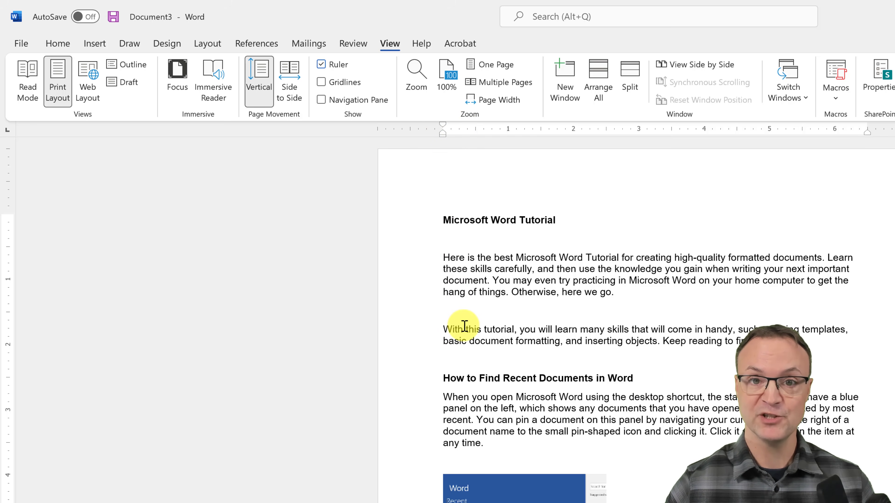
- Select all of the document's content, check how far the highlight extends, and clear the selection
click(492, 304)
key(ctrl+a)
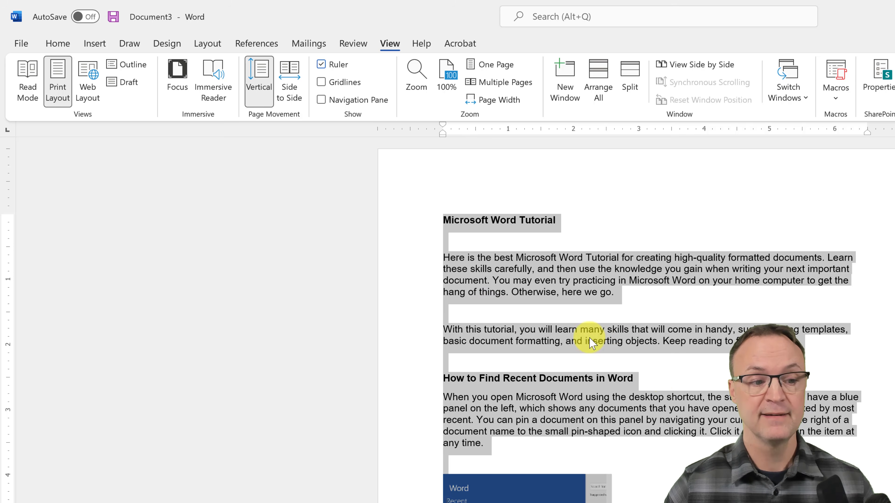
scroll(605, 373, down, 4)
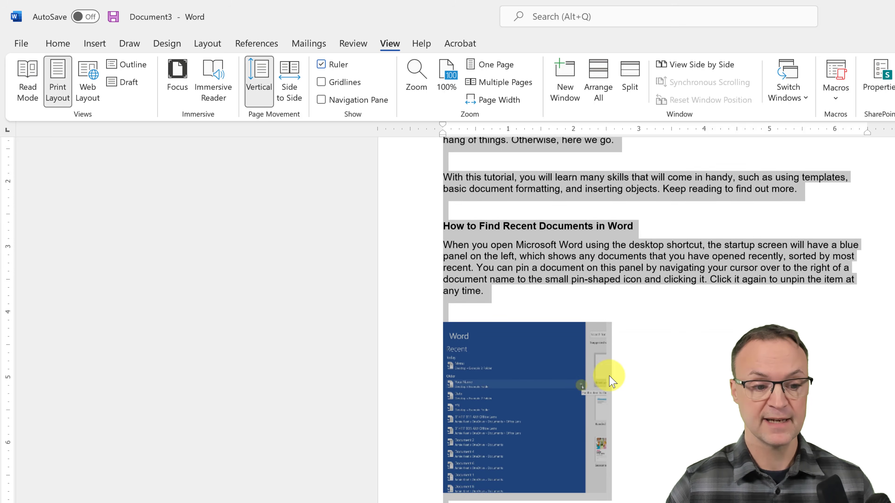
scroll(613, 380, up, 3)
scroll(601, 354, up, 1)
click(587, 341)
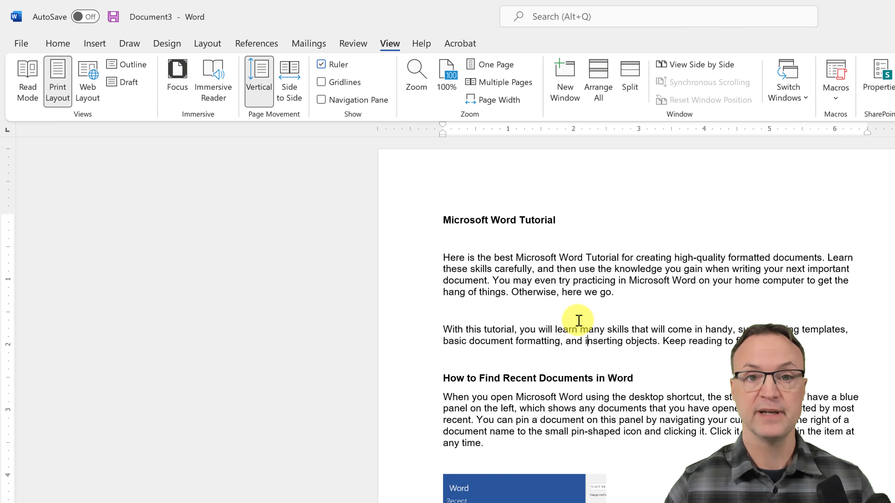
- Select the entire document and move its left margin about 1.2 inches and its right margin about 1.4 inches inward on the ruler
click(57, 43)
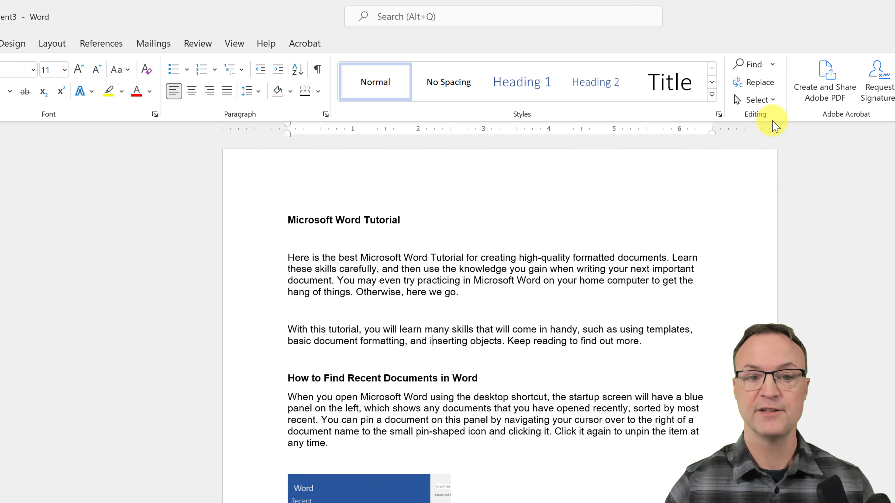
click(768, 100)
click(771, 118)
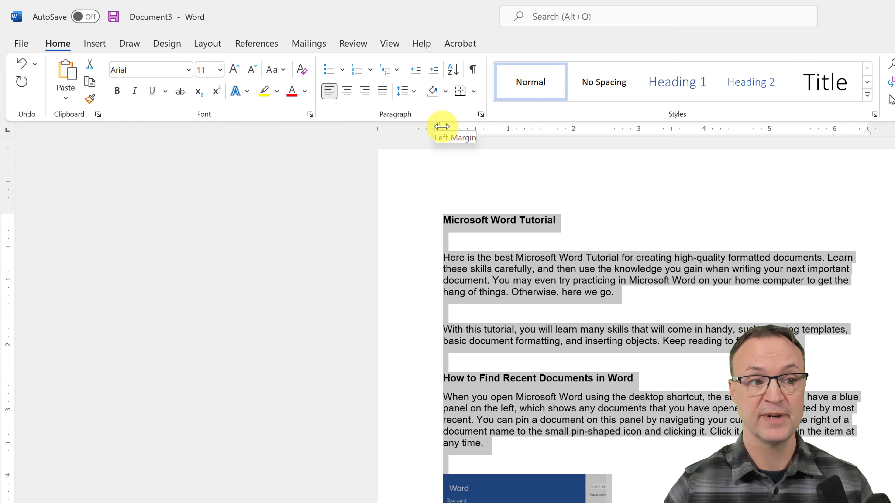
mouse_move(442, 126)
mouse_down()
mouse_move(573, 134)
mouse_move(508, 134)
mouse_move(522, 135)
mouse_up()
key(ctrl+a)
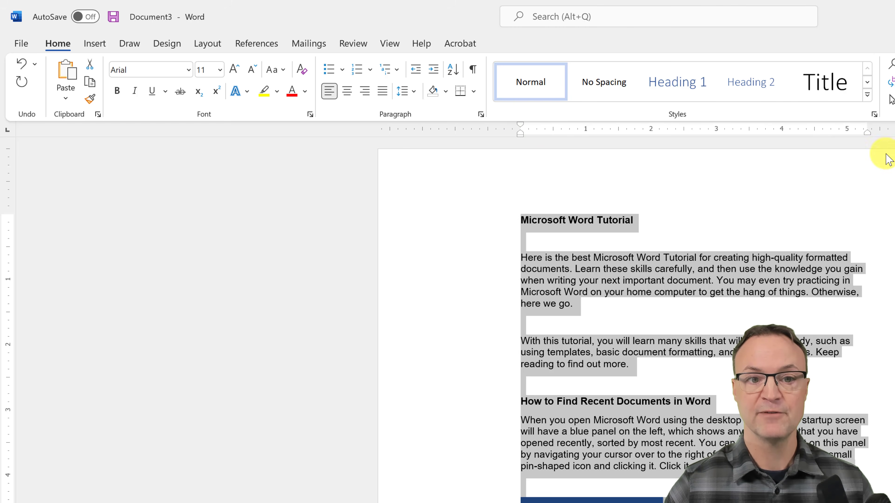
mouse_move(867, 129)
mouse_down()
mouse_move(744, 131)
mouse_move(776, 132)
mouse_up()
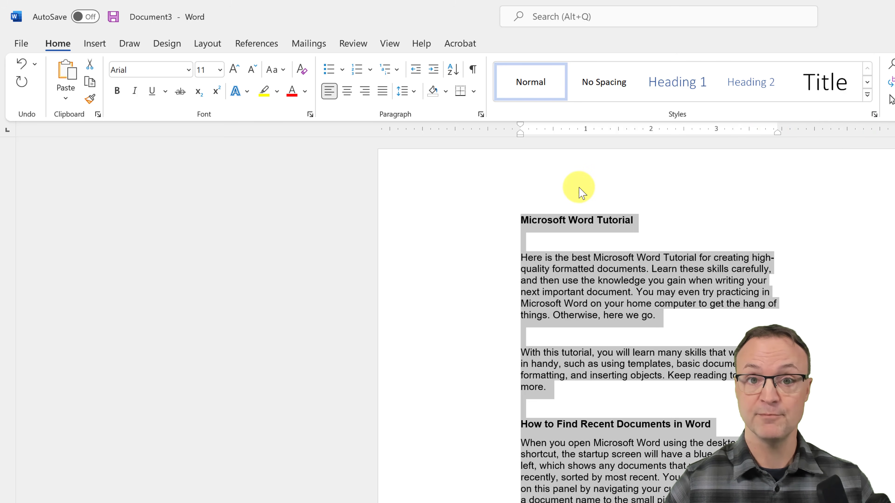
- Indent the first line of every paragraph by about 0.3 inches using the ruler
drag(520, 124, 535, 124)
drag(535, 124, 549, 124)
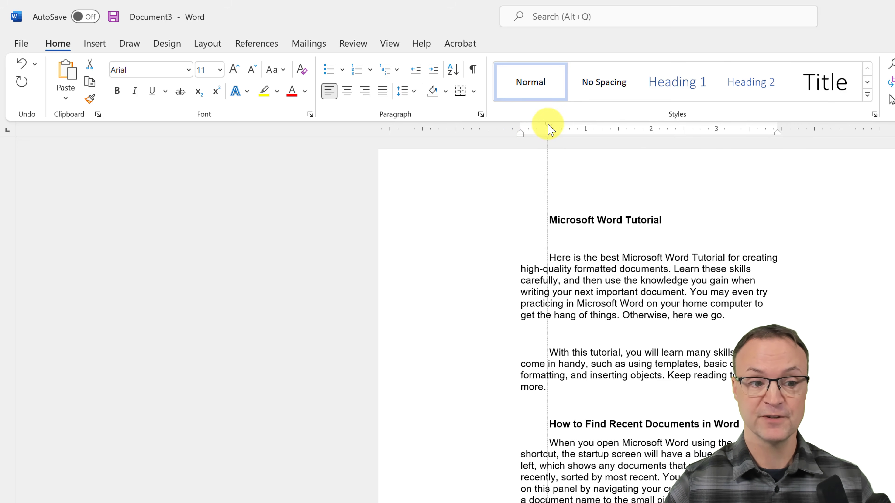
drag(551, 130, 543, 129)
key(ctrl+a)
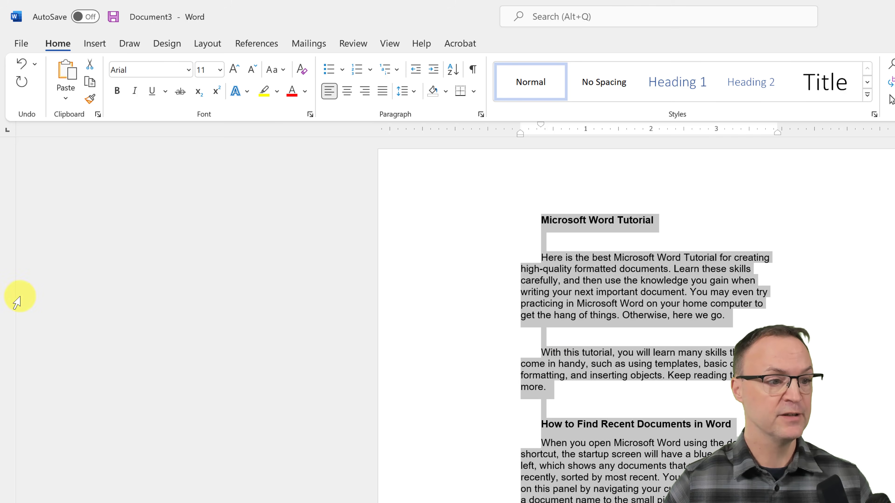
- Increase the page's top margin by about 0.5 inches on the vertical ruler and clear the line selection
click(242, 304)
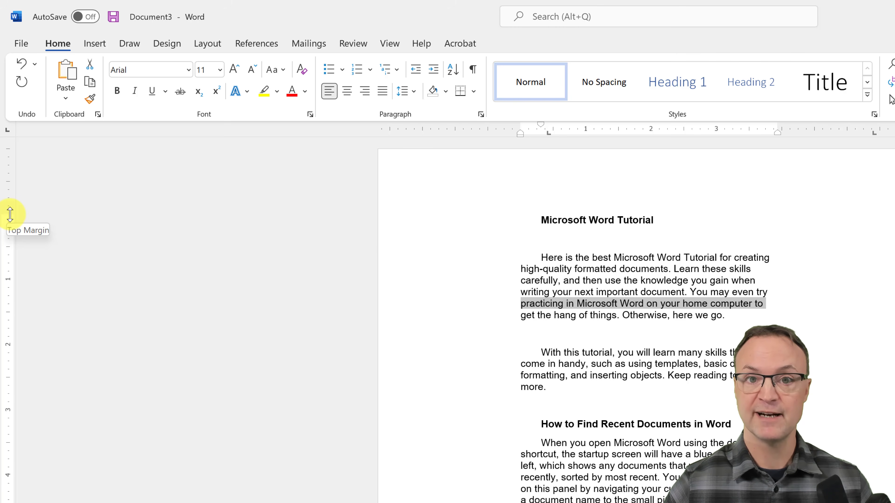
drag(10, 214, 8, 246)
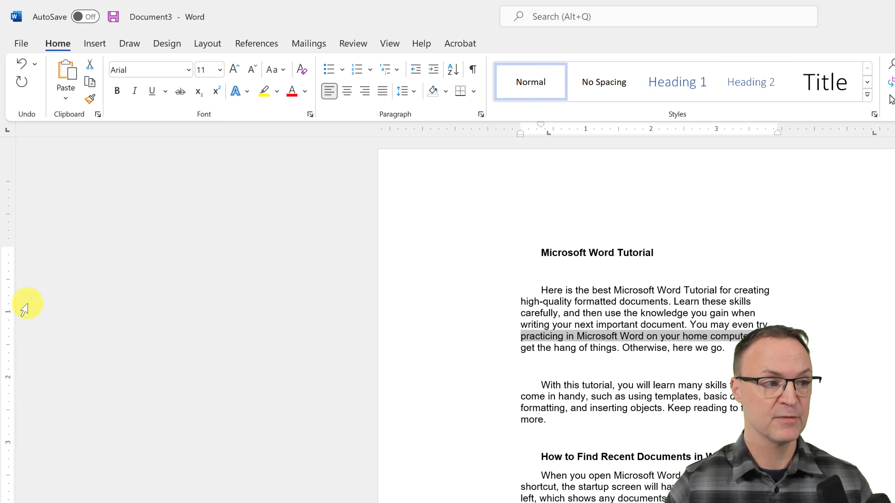
click(644, 342)
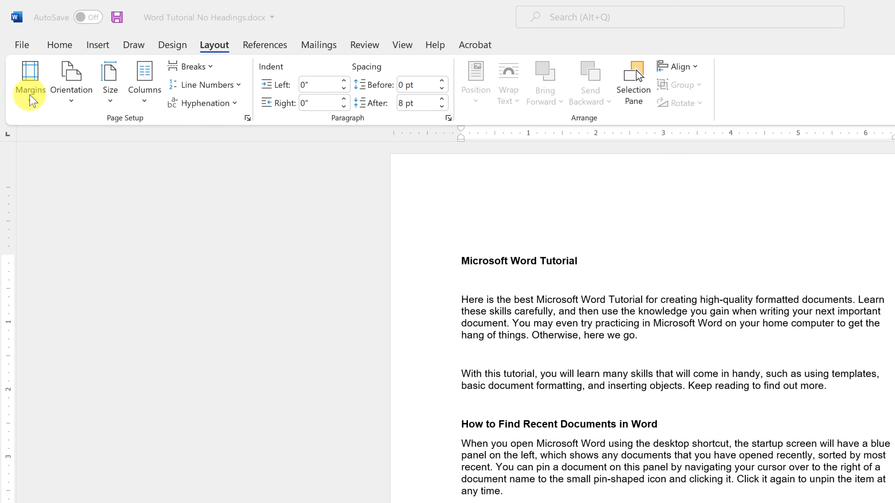
- Examine the margin presets offered for the page layout of Word Tutorial No Headings.docx and those in its print settings
click(31, 86)
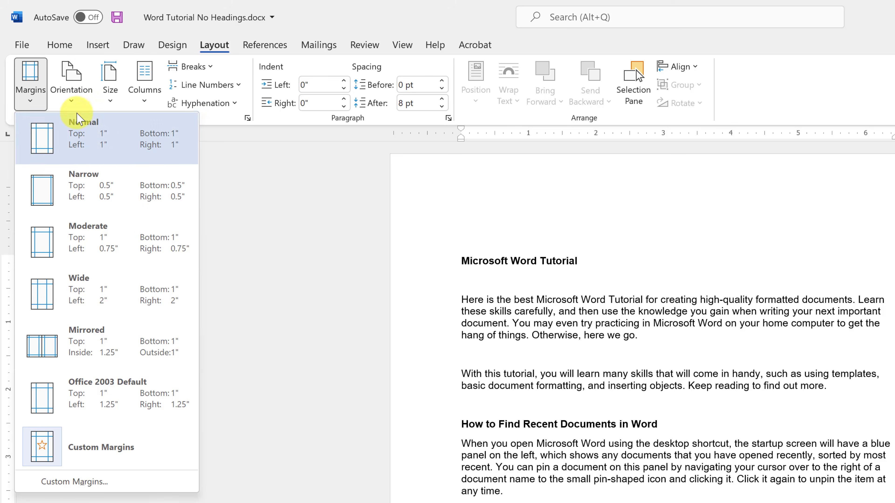
click(28, 48)
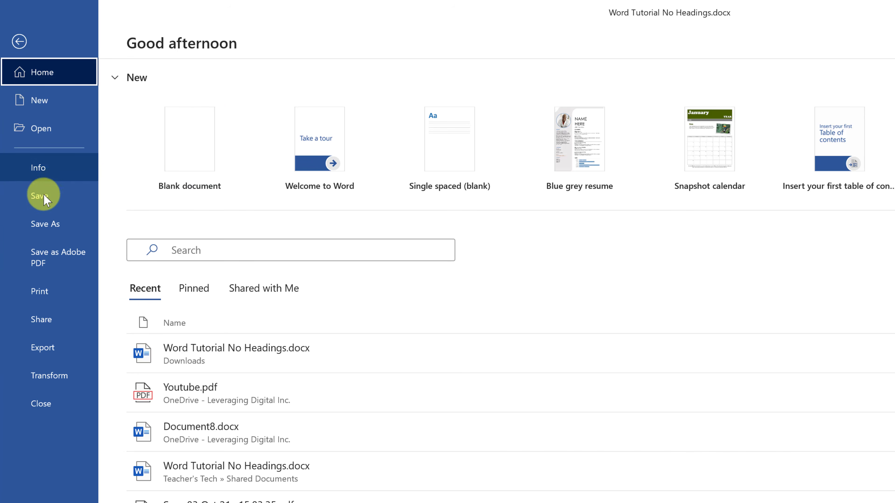
click(39, 291)
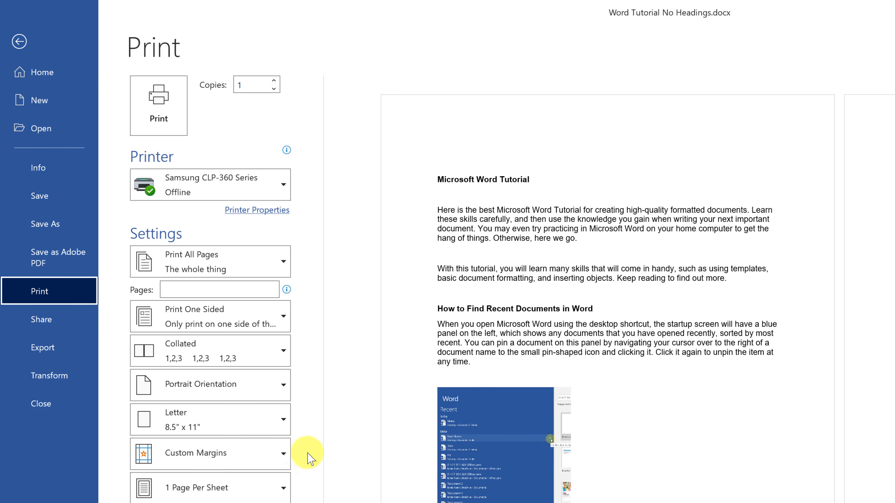
click(278, 460)
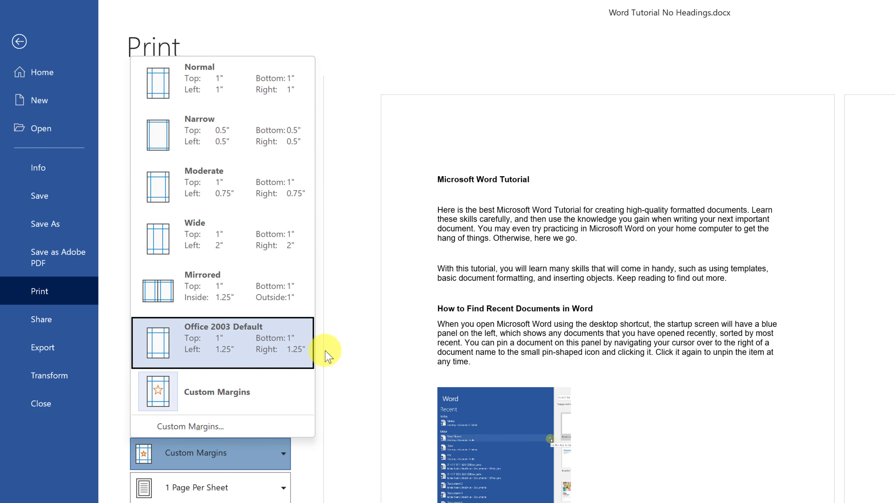
click(323, 310)
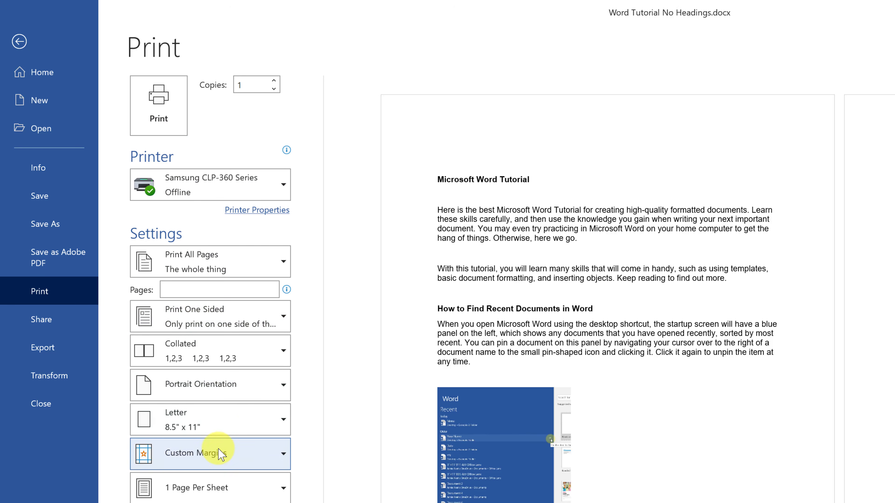
click(228, 451)
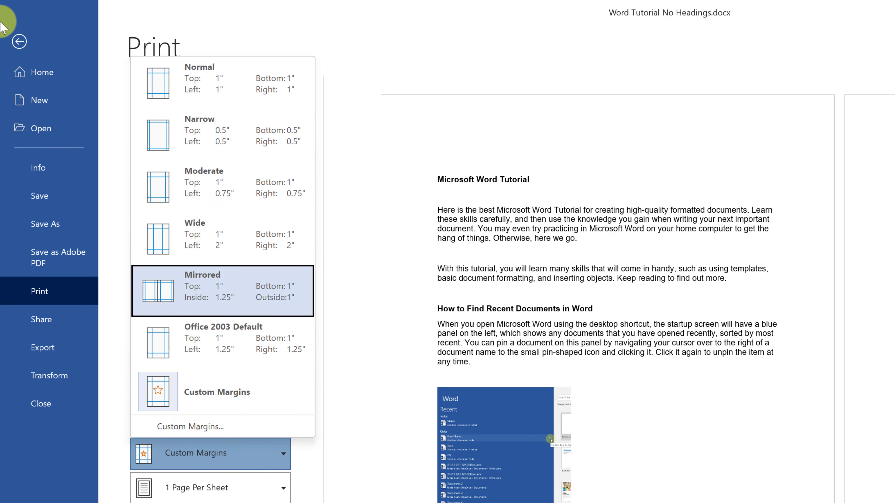
click(18, 41)
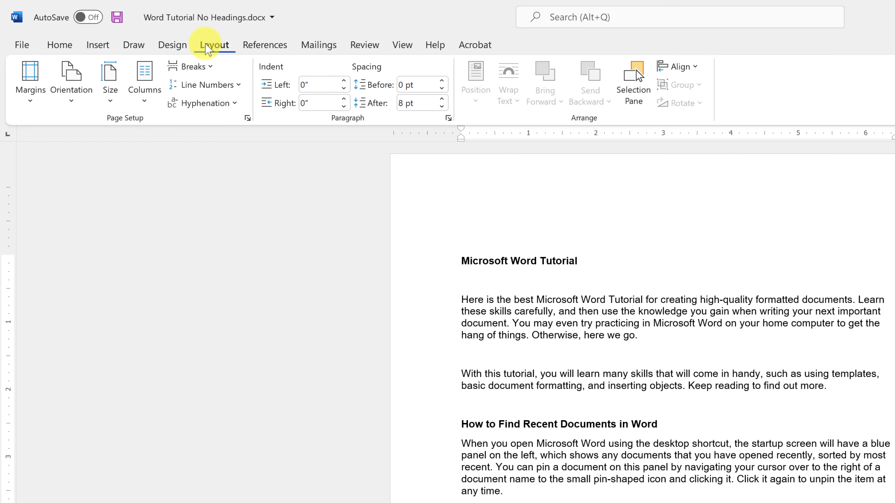
- Set custom page margins of 1.75 inches at the top and 1.5 inches at the right, applied to the whole document
click(31, 89)
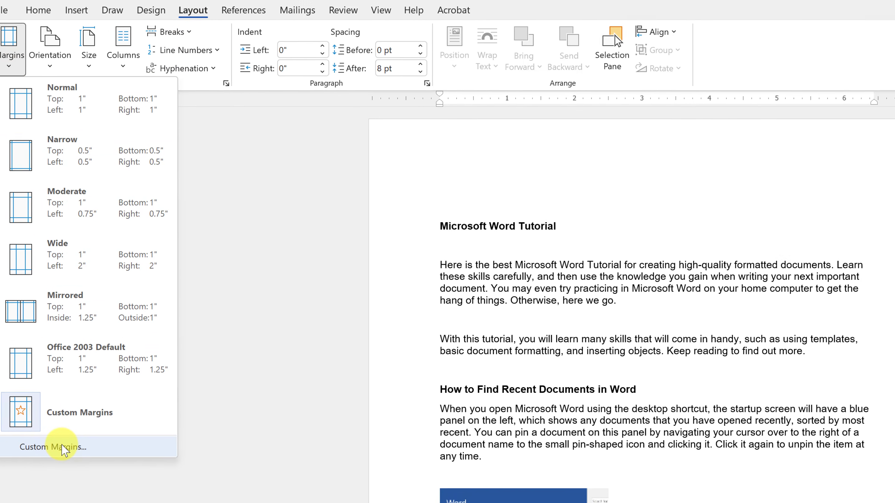
click(52, 447)
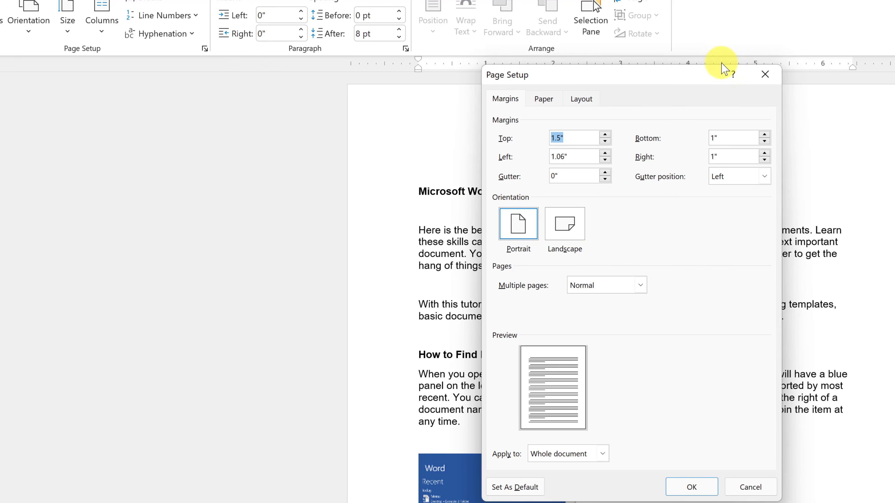
click(775, 77)
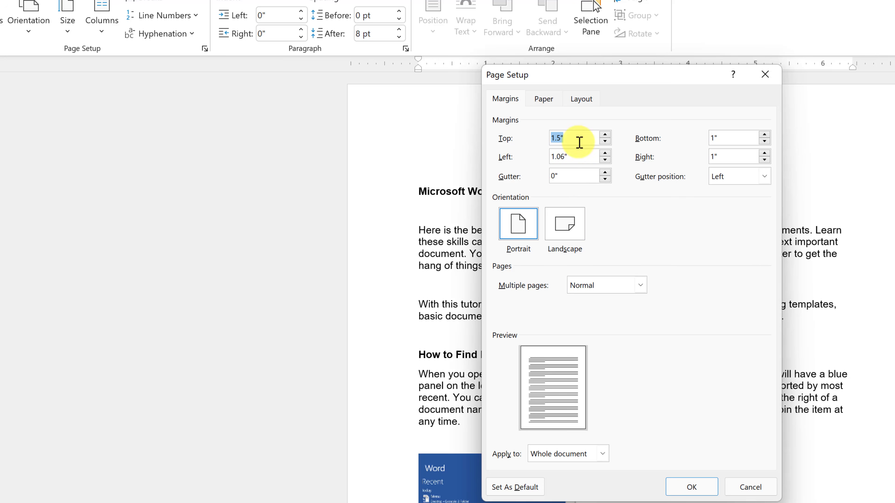
text(1)
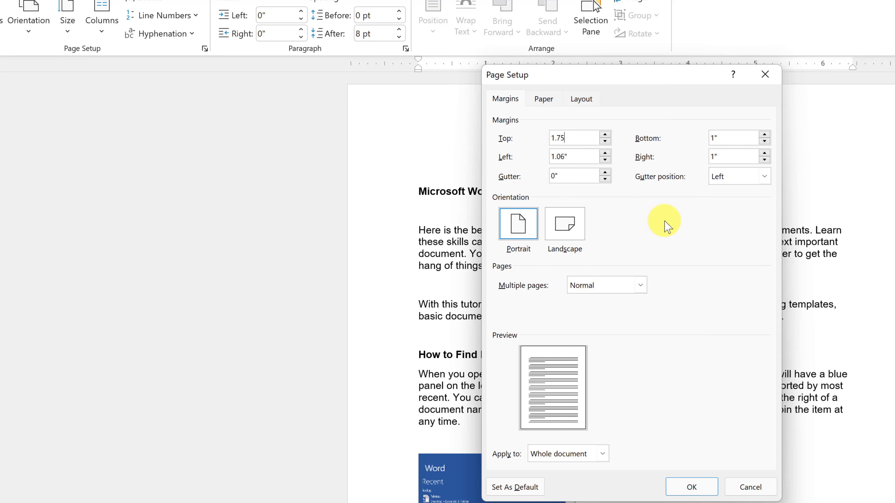
click(743, 157)
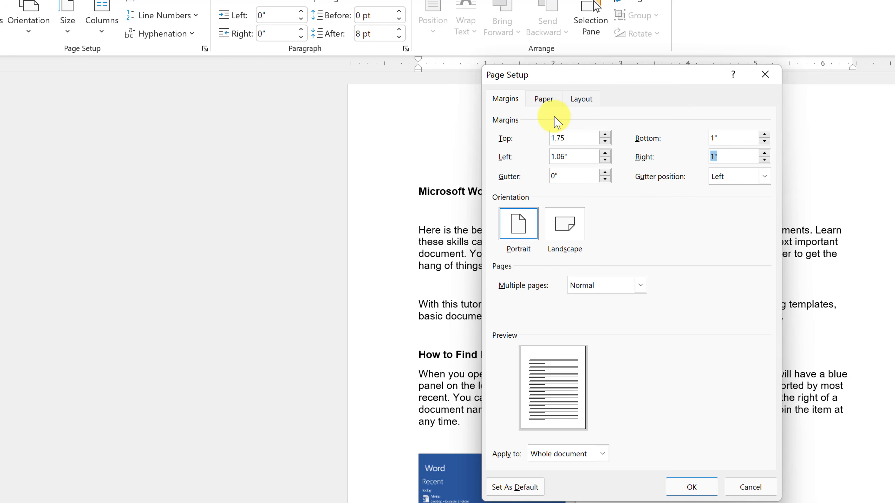
text(1.5)
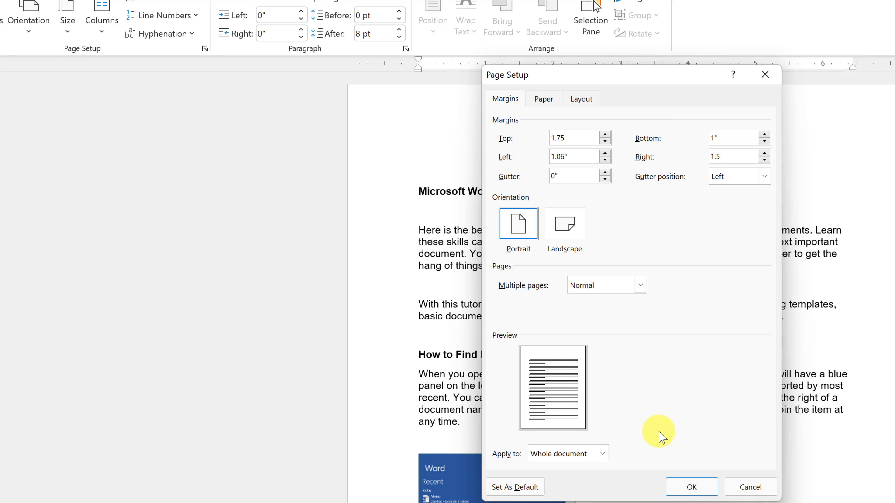
click(603, 455)
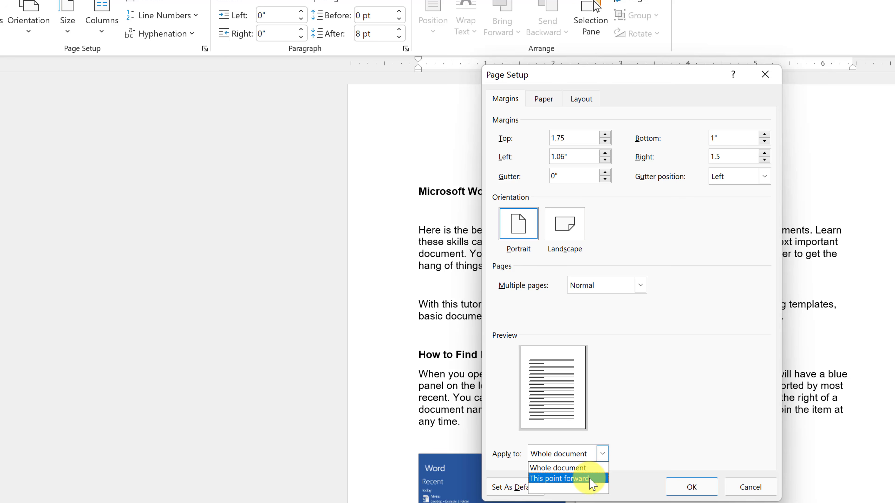
click(715, 391)
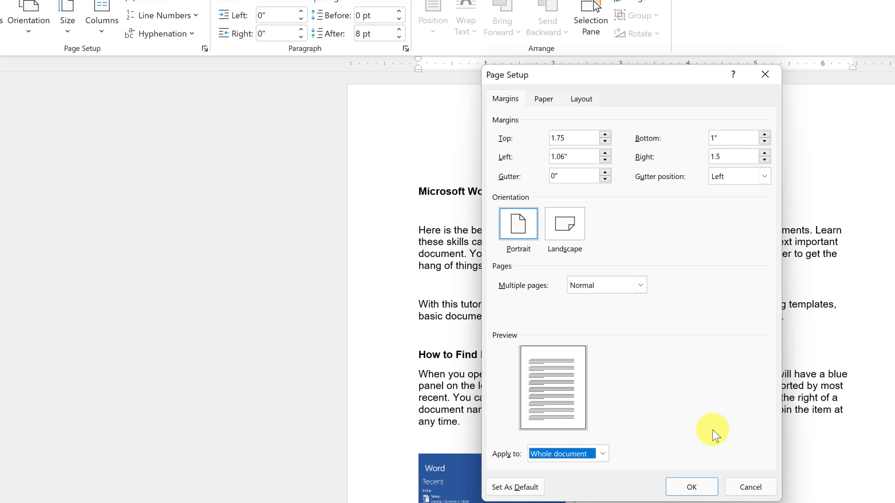
click(692, 487)
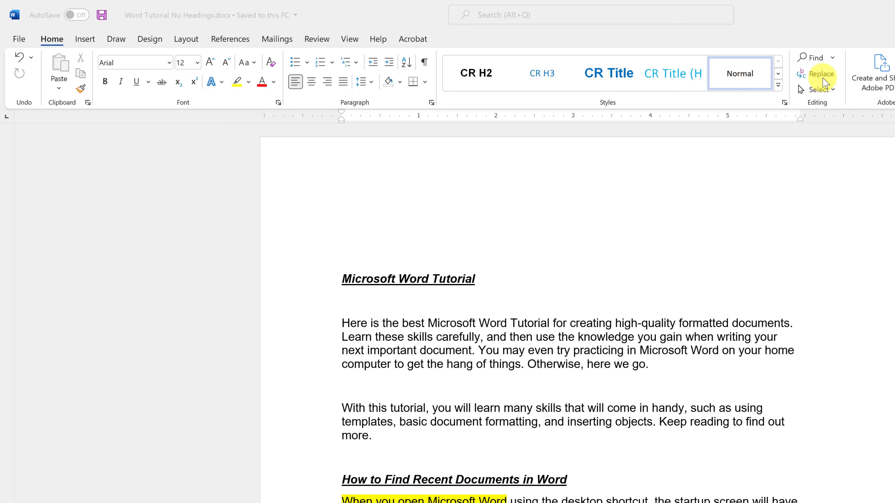
- Search the document for "word", go to the match about clicking a word in the Thesaurus, and close the search
click(819, 57)
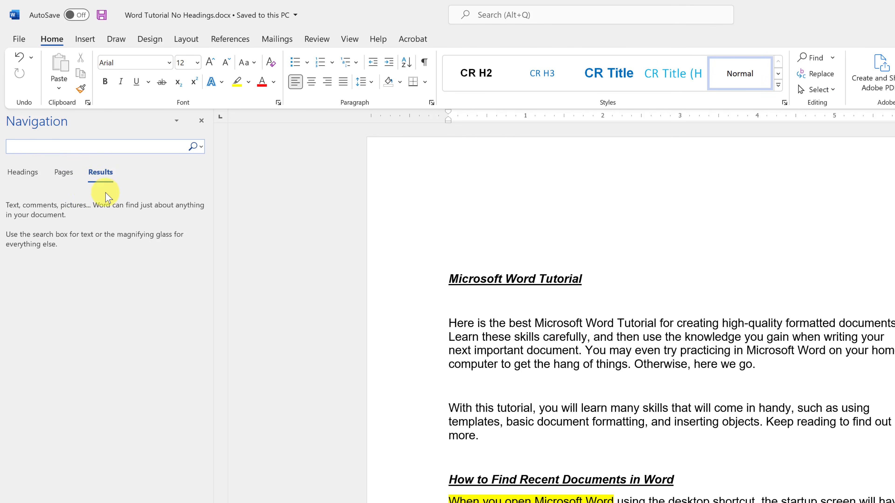
click(201, 120)
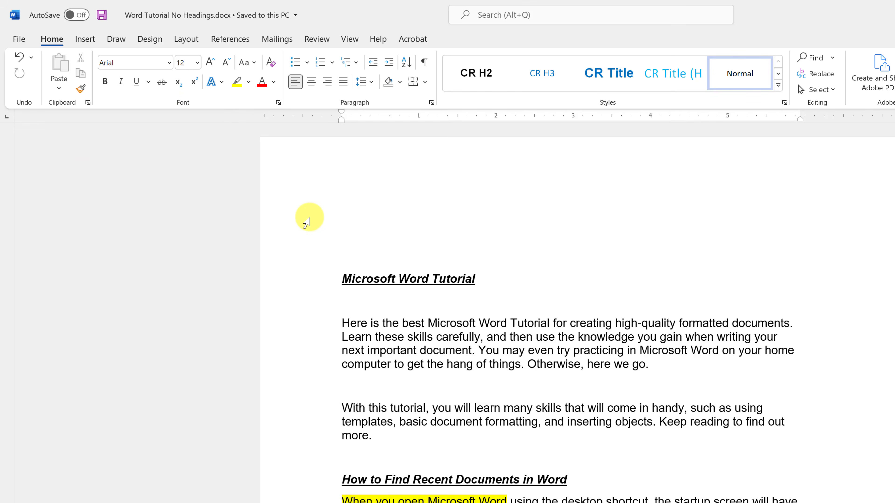
key(ctrl+f)
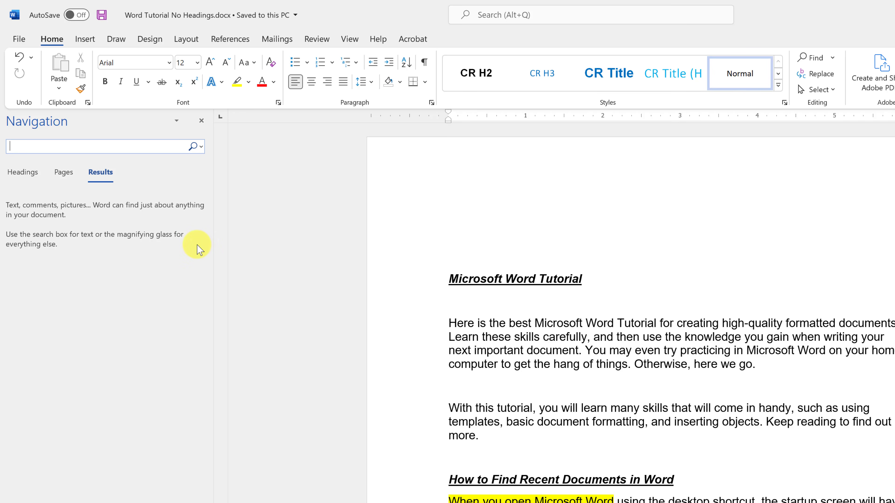
text(rd)
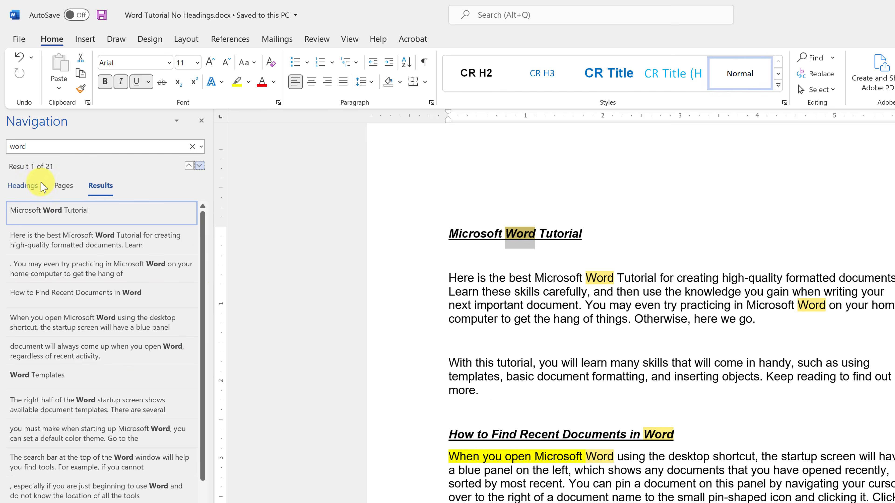
scroll(95, 476, down, 3)
scroll(96, 478, down, 3)
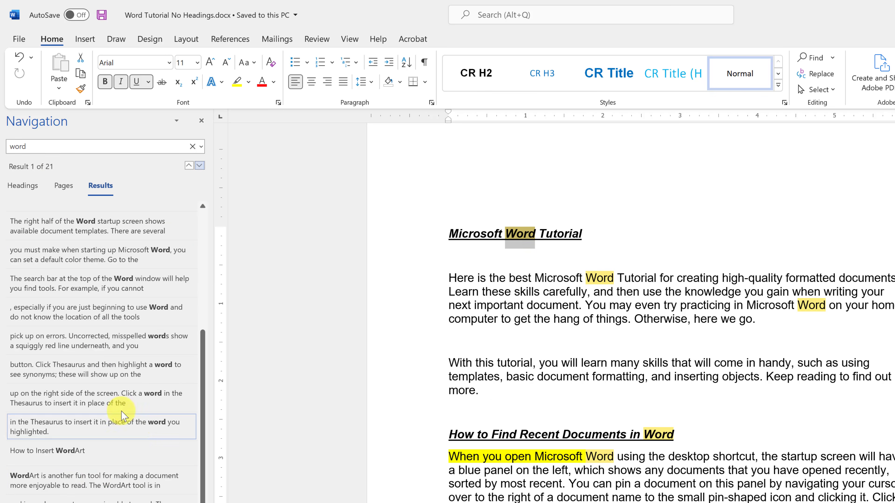
click(92, 402)
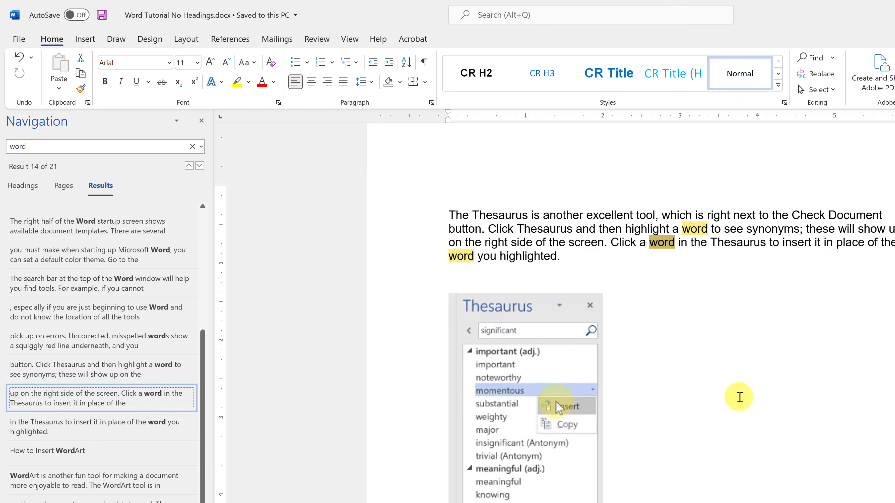
scroll(683, 398, down, 1)
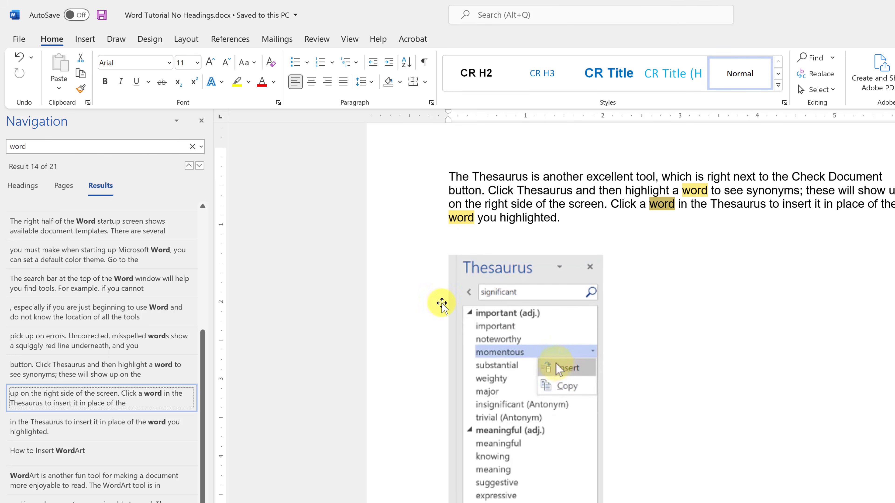
click(201, 122)
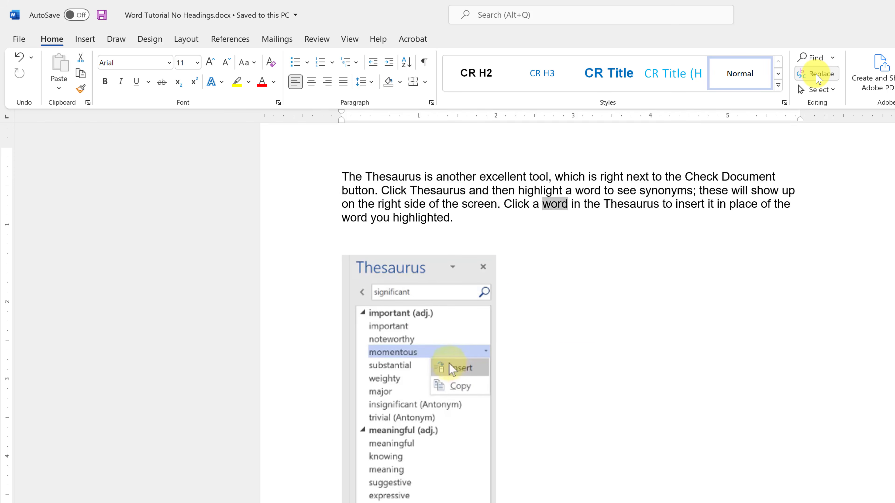
- Return to the beginning of the document and place the cursor before the title "Microsoft Word Tutorial"
click(816, 75)
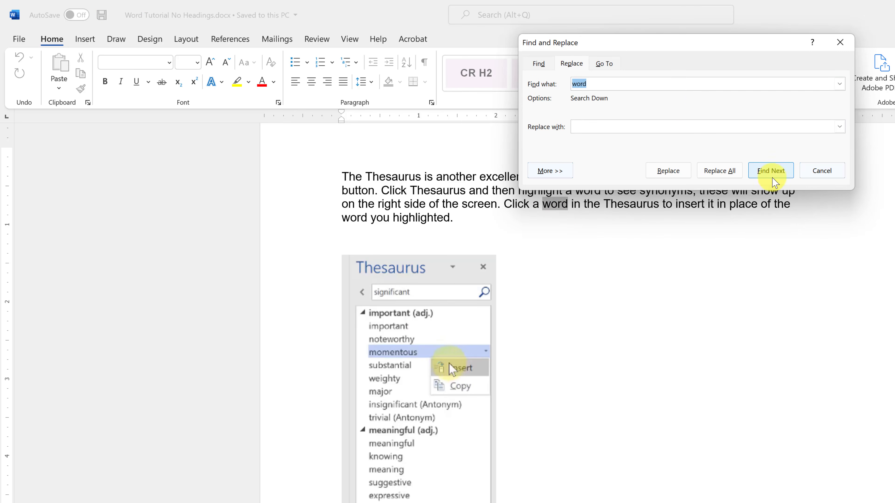
click(841, 43)
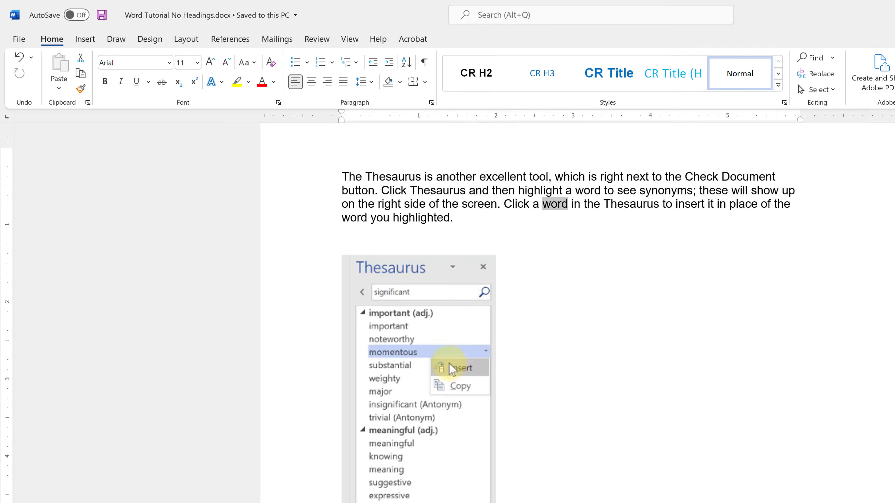
scroll(452, 369, up, 20)
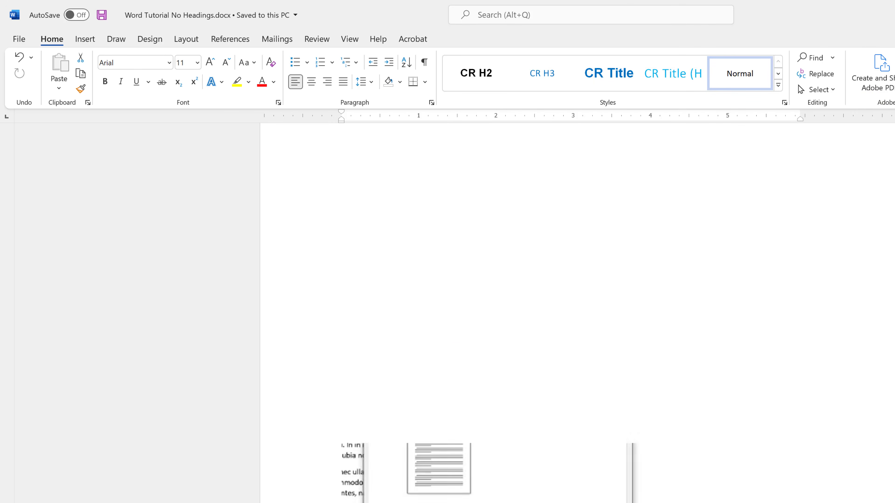
click(355, 273)
scroll(355, 274, up, 1)
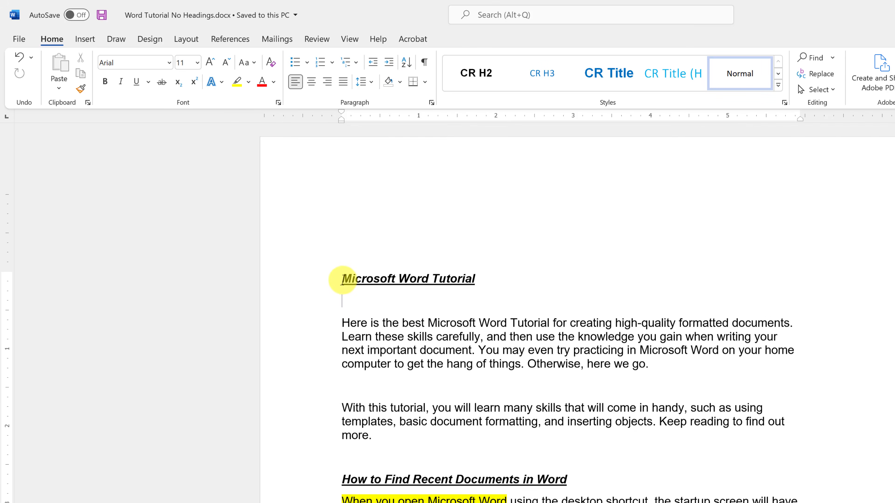
click(340, 279)
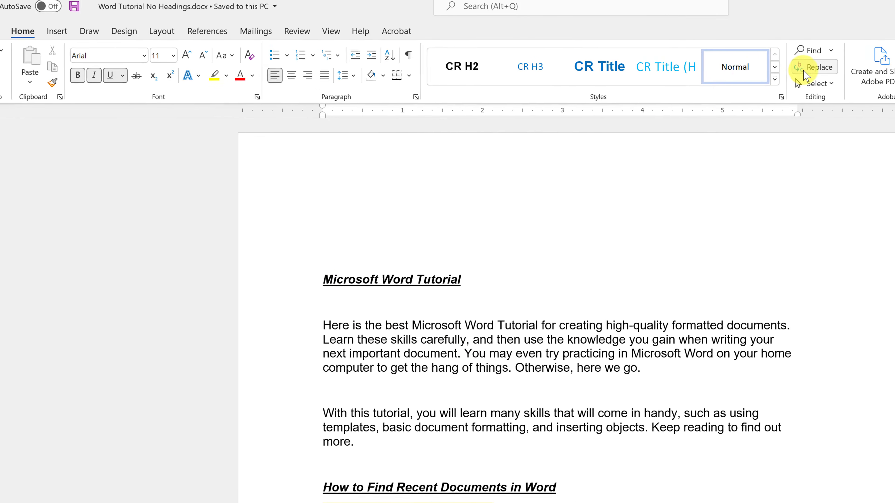
- Find the first occurrence of "learn" using Find and Replace
click(804, 71)
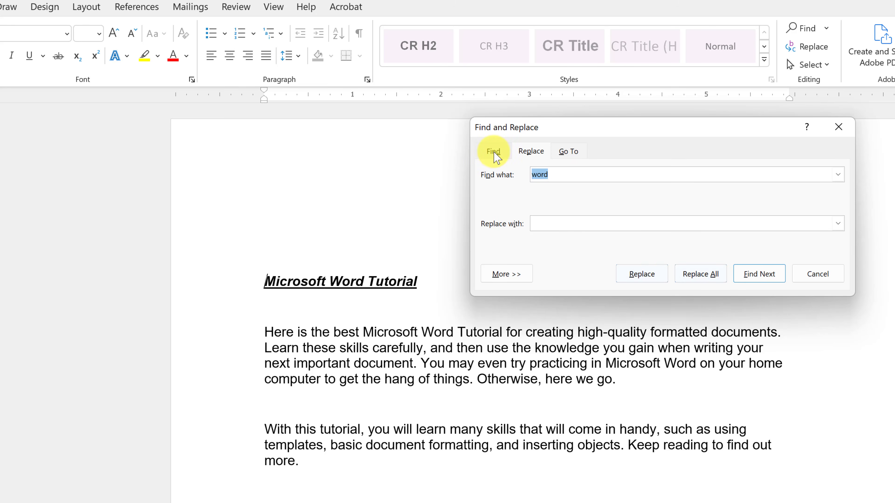
click(494, 152)
text(learn)
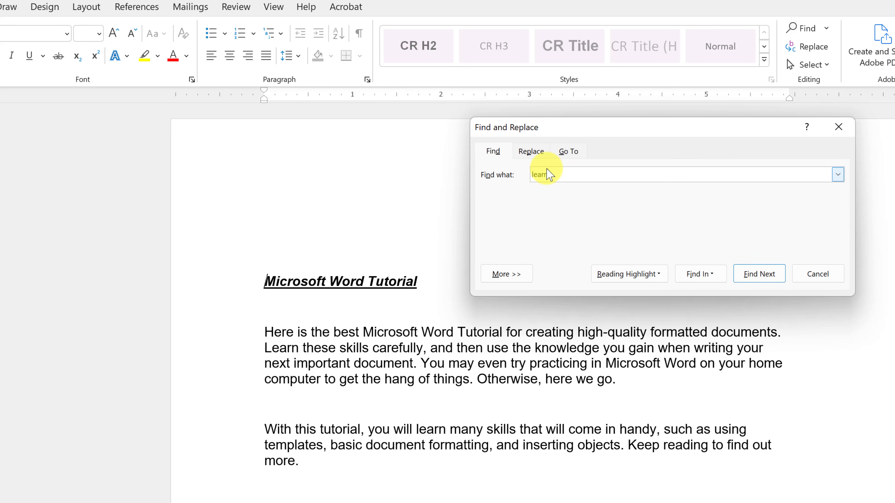
key(Return)
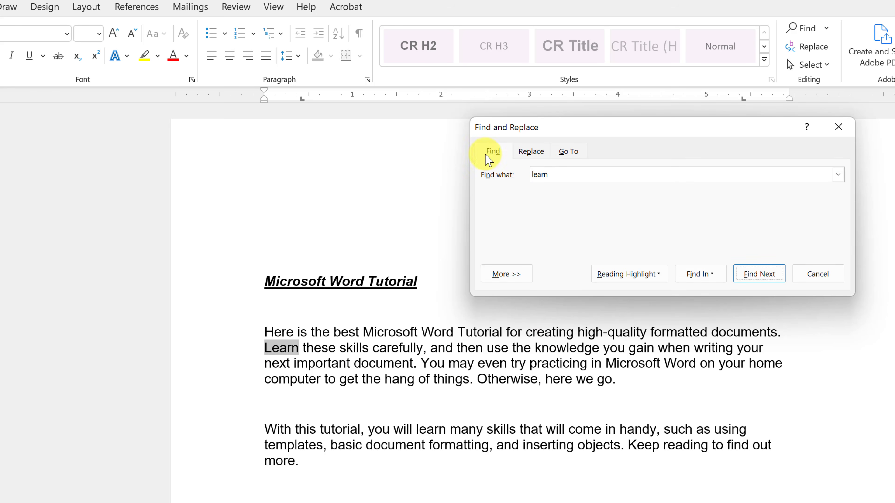
- Set up a replacement of "learn" with "acquire" and expand the additional search options
click(531, 151)
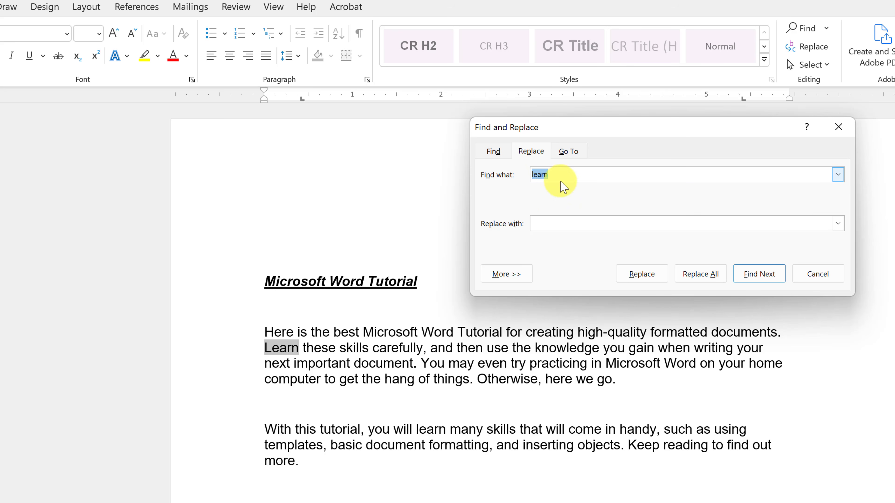
click(571, 173)
click(561, 218)
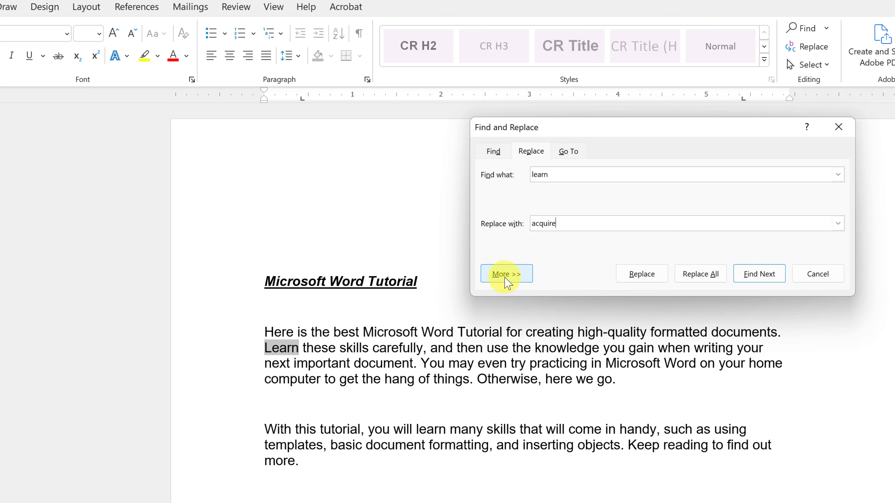
click(506, 277)
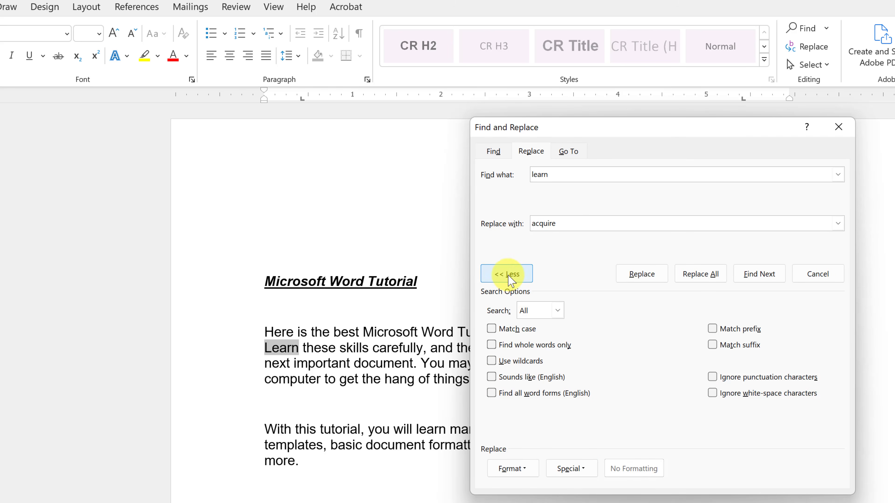
click(509, 277)
click(506, 277)
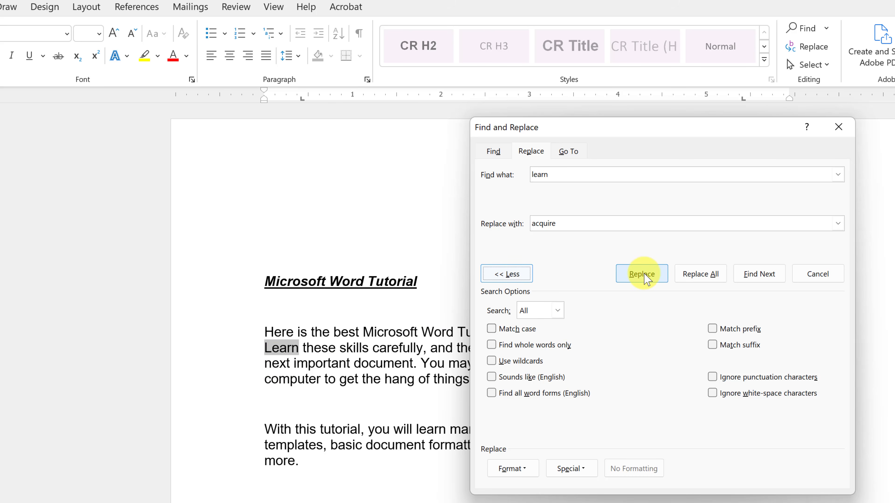
- Skip the capitalized "Learn" and replace "learn" with "acquire" in the second paragraph and the Practice Skills section, closing Find and Replace when finished
click(750, 276)
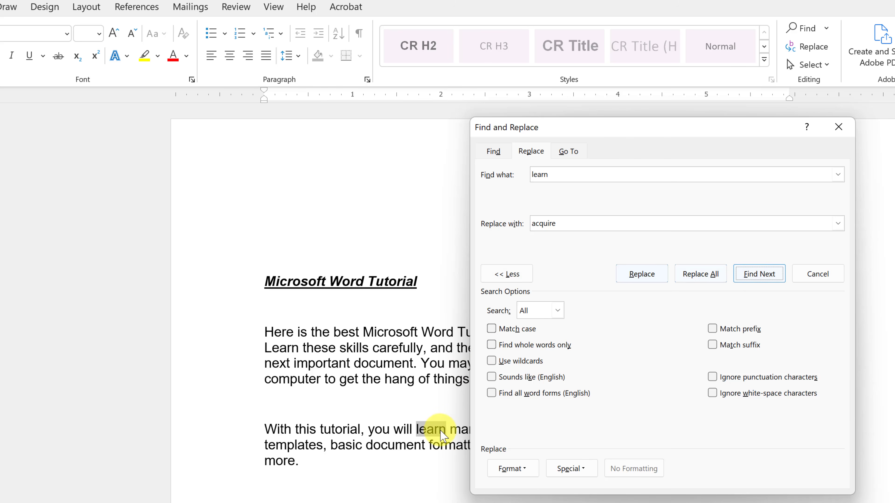
click(638, 275)
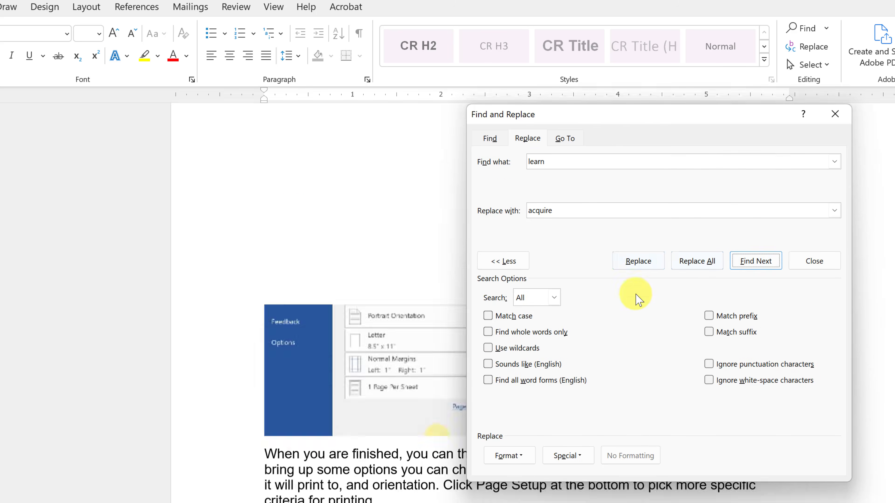
drag(689, 125, 675, 101)
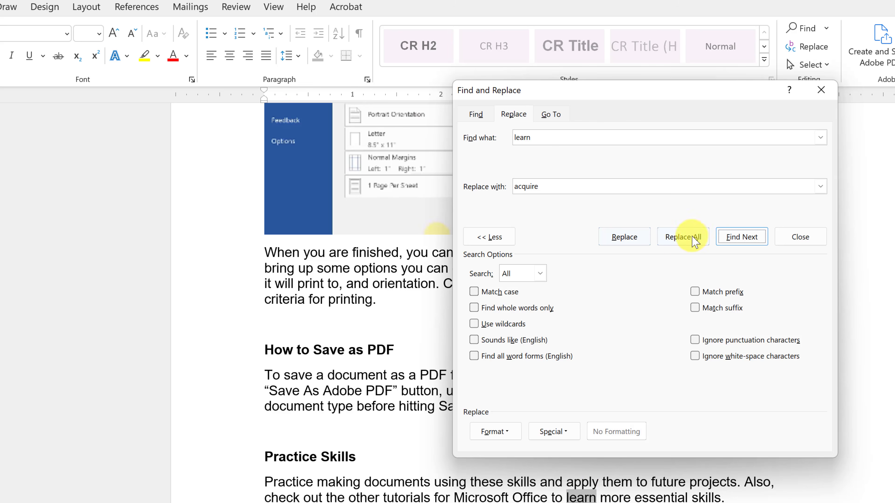
click(636, 241)
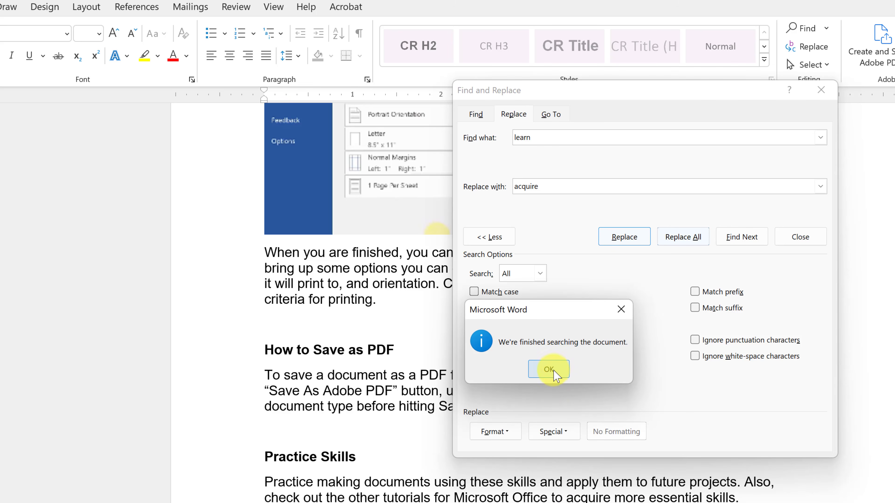
click(553, 372)
click(821, 90)
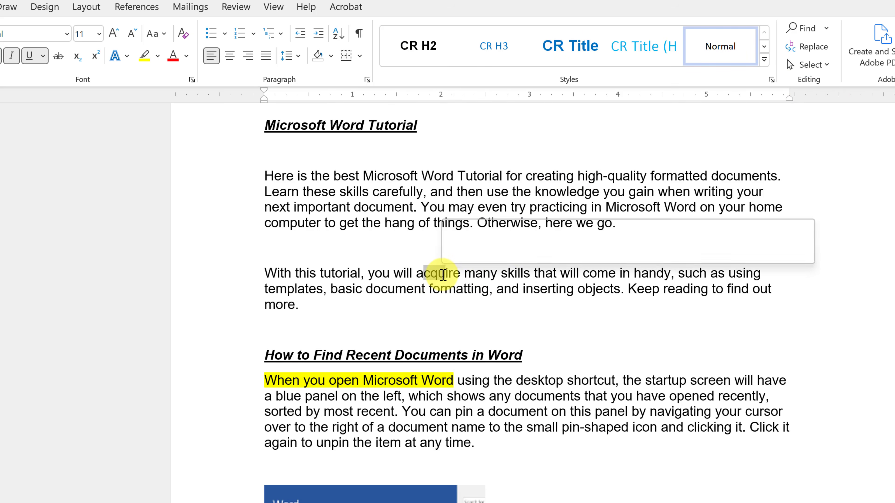
click(454, 293)
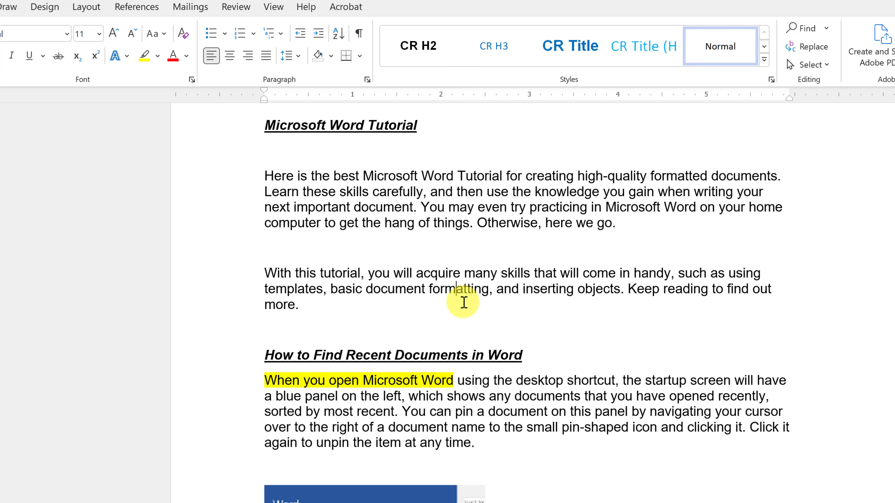
- Replace all remaining occurrences of "learn" with "acquire" throughout the document and close Find and Replace
scroll(464, 302, down, 20)
scroll(486, 300, up, 20)
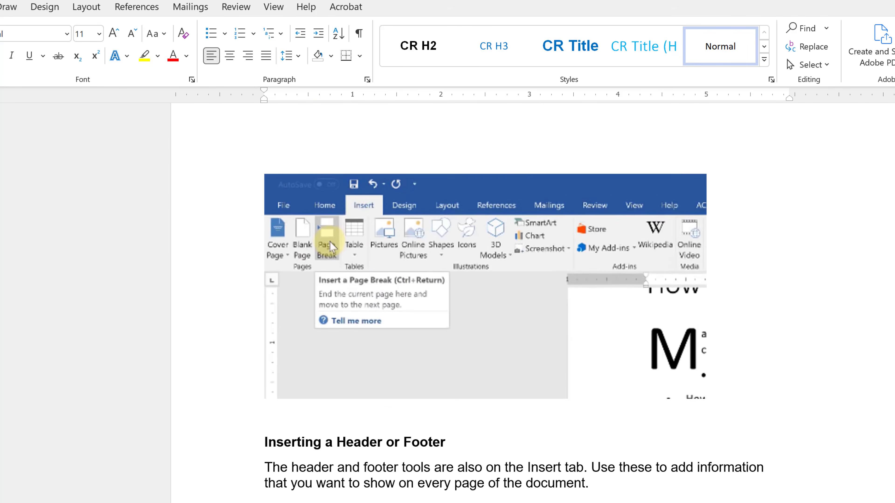
scroll(538, 322, up, 15)
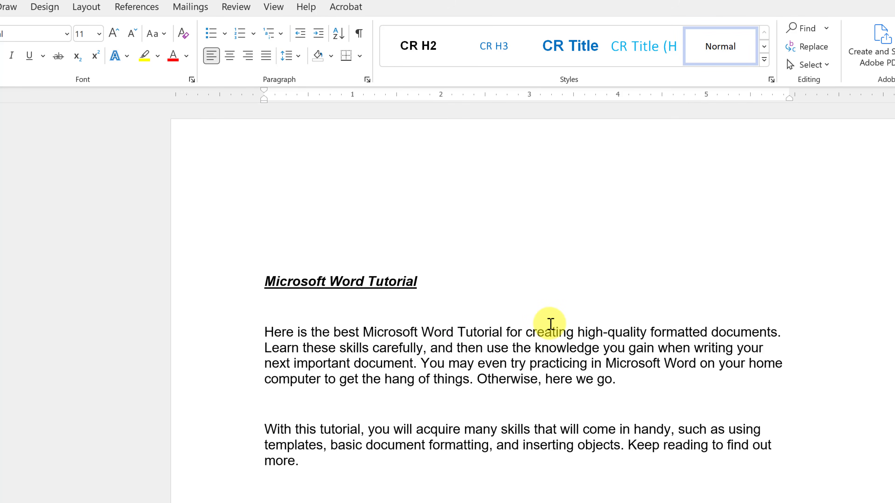
click(806, 47)
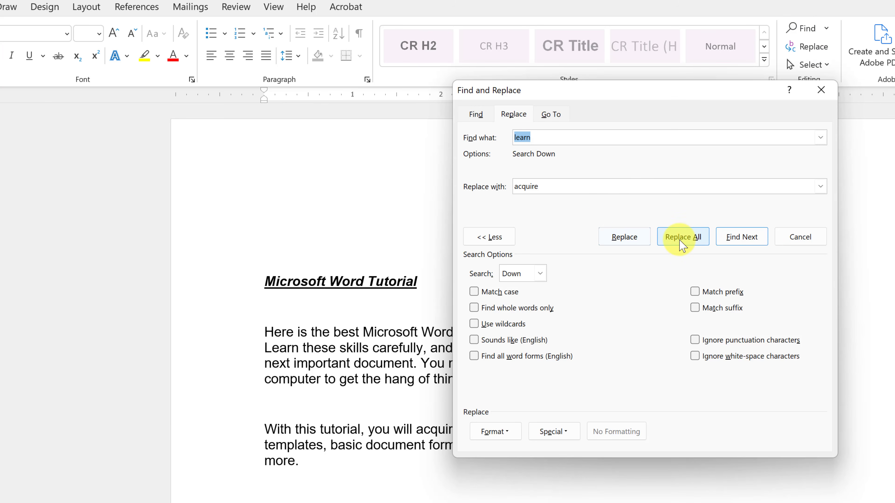
click(683, 243)
click(512, 372)
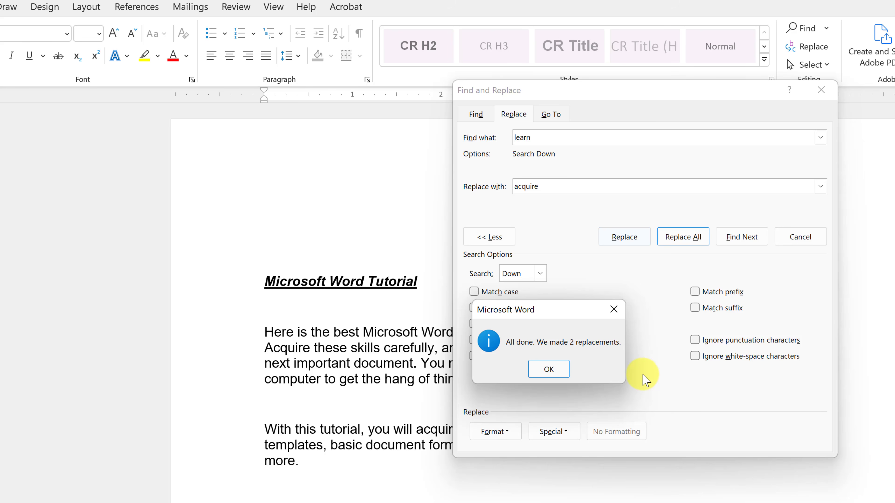
click(614, 310)
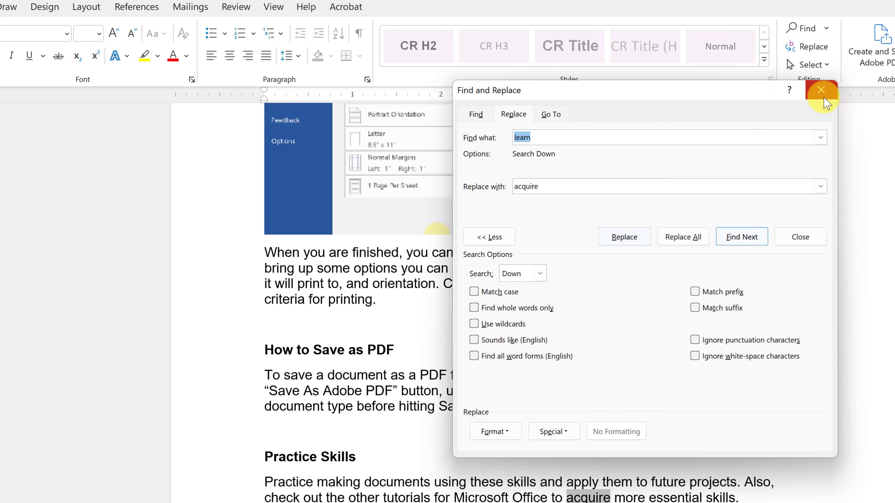
click(821, 89)
- Examine the formatting of the title "Microsoft Word Tutorial" and the headings below it
scroll(529, 304, up, 20)
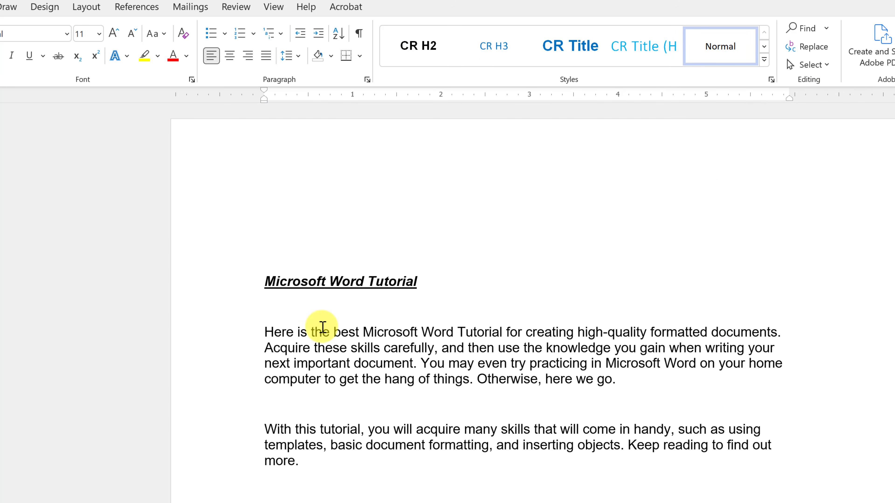
scroll(376, 350, down, 1)
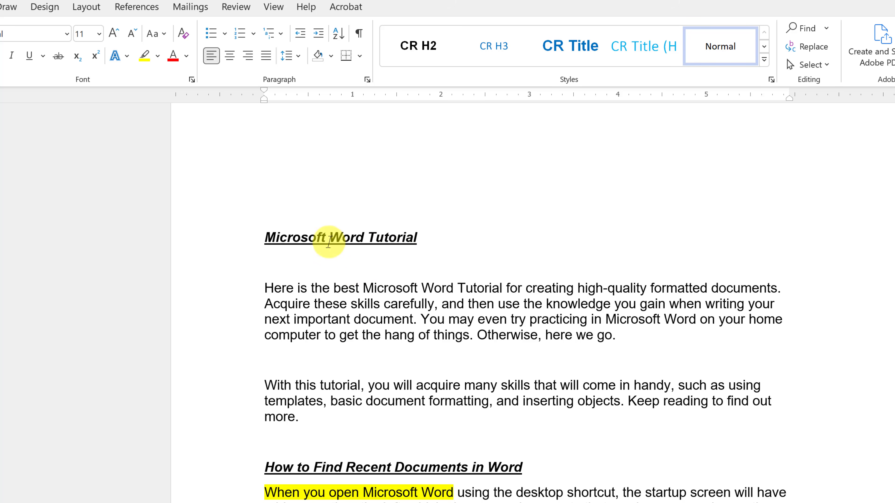
triple_click(268, 242)
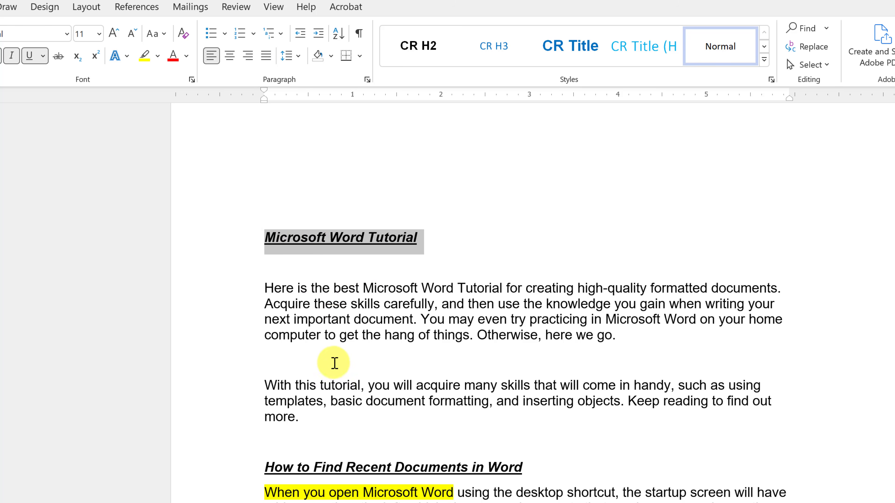
scroll(345, 377, down, 2)
click(372, 351)
scroll(371, 351, up, 3)
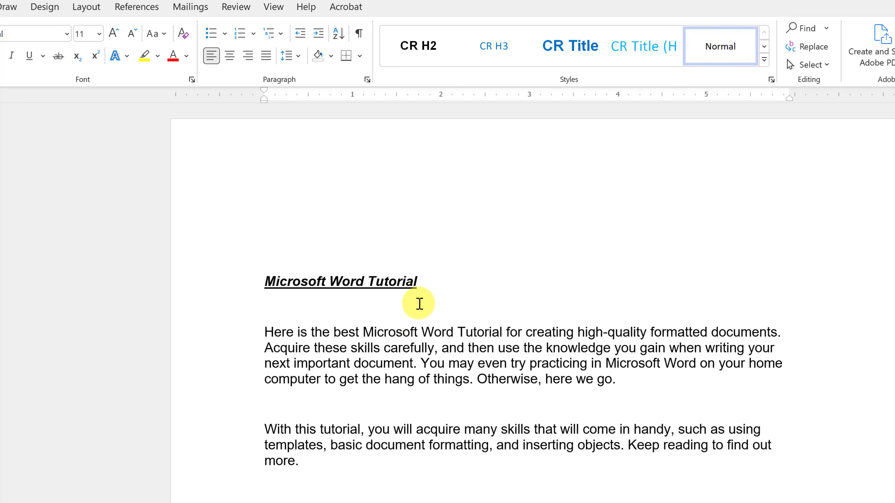
- Reopen Find and Replace from before the title "Microsoft Word Tutorial" and clear both the search and replacement text
click(264, 281)
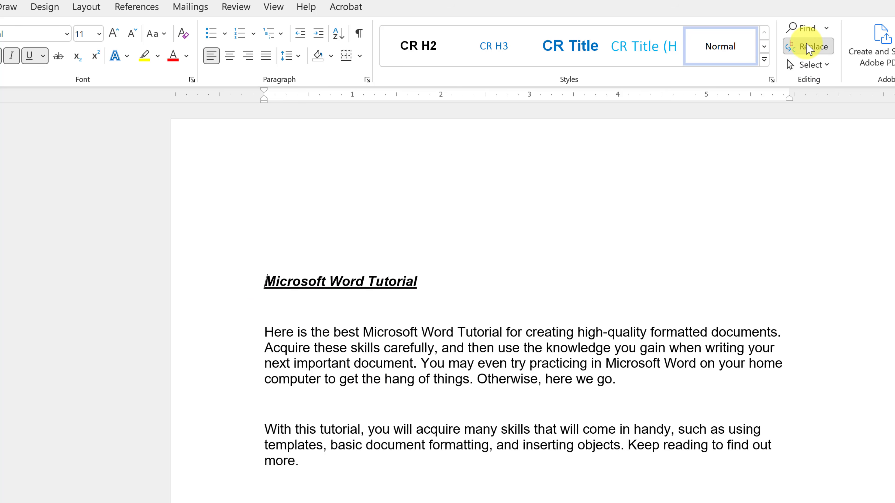
click(807, 45)
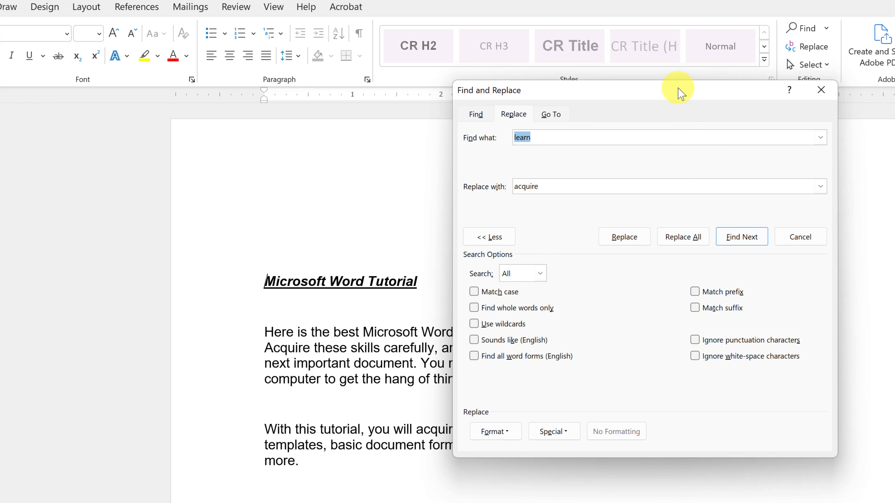
key(Delete)
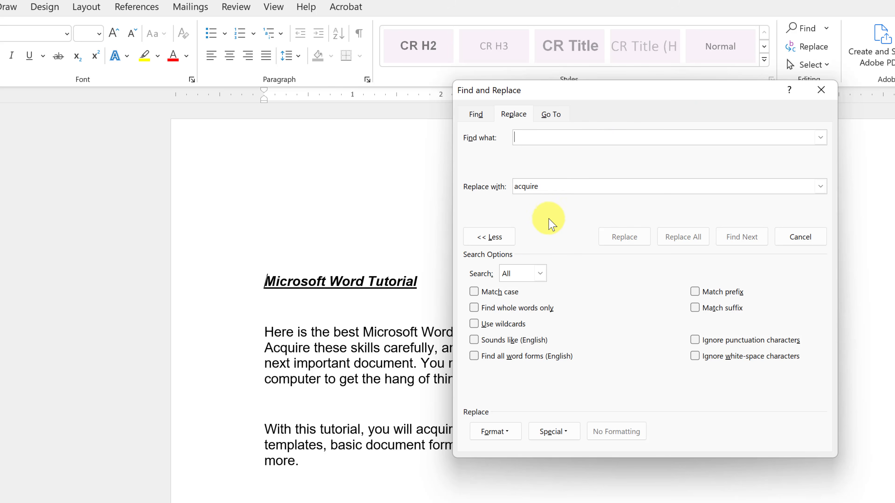
drag(551, 188, 473, 186)
key(Delete)
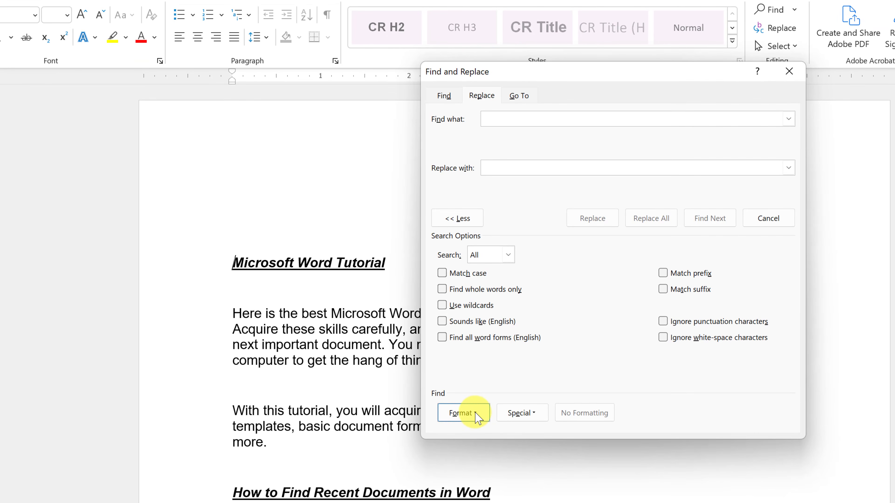
- Set the search formatting to Bold Italic with a single-line underline
click(476, 416)
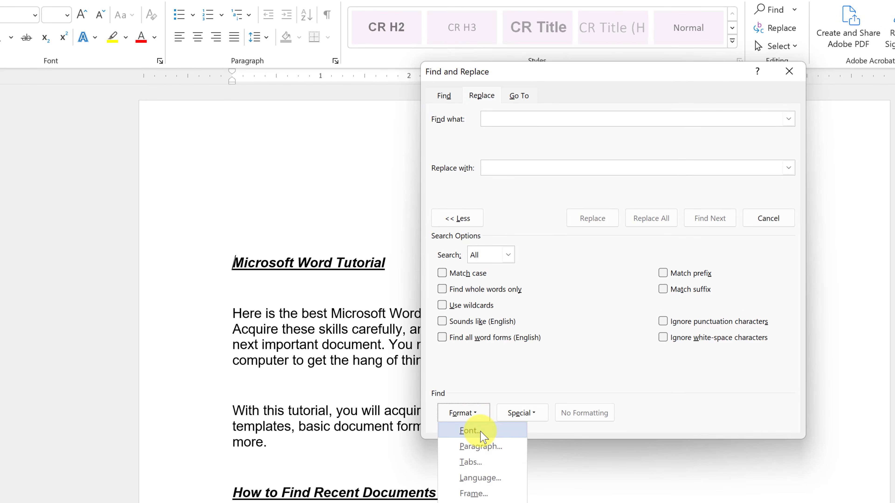
click(483, 434)
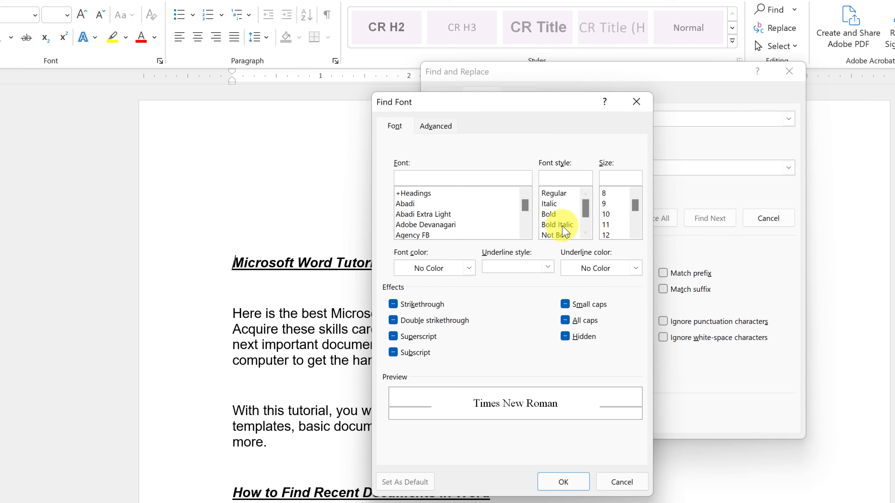
click(564, 225)
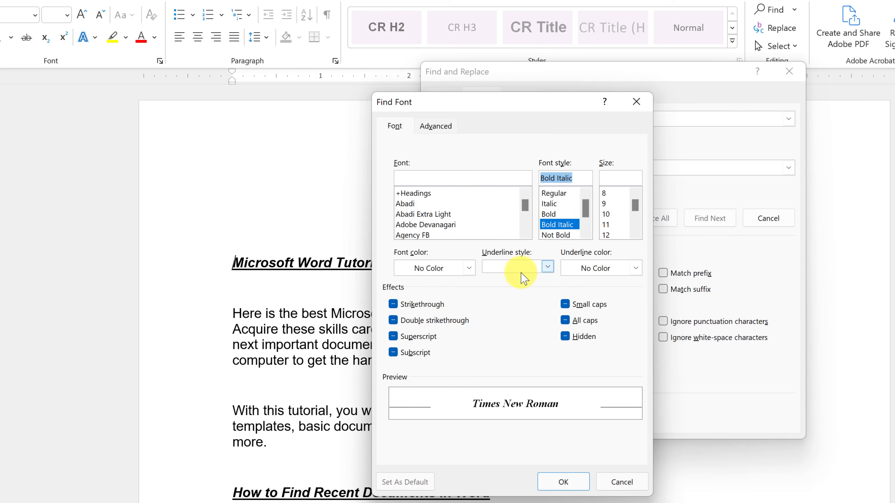
click(547, 267)
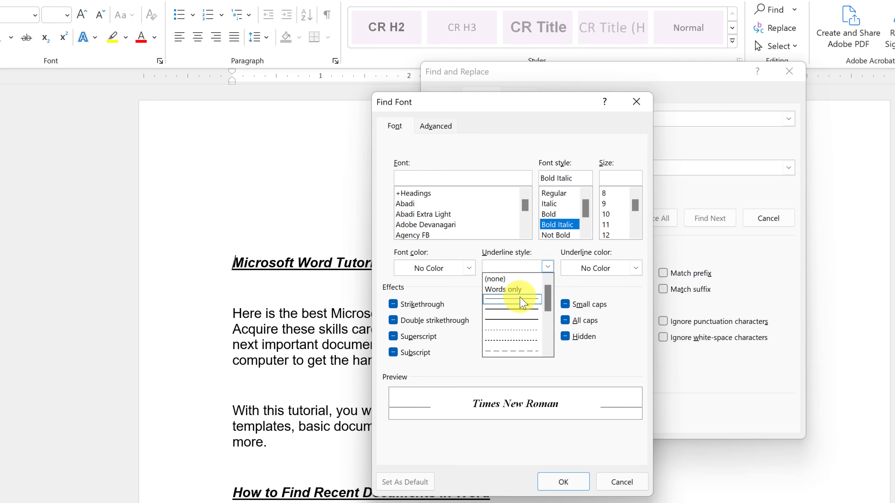
click(512, 299)
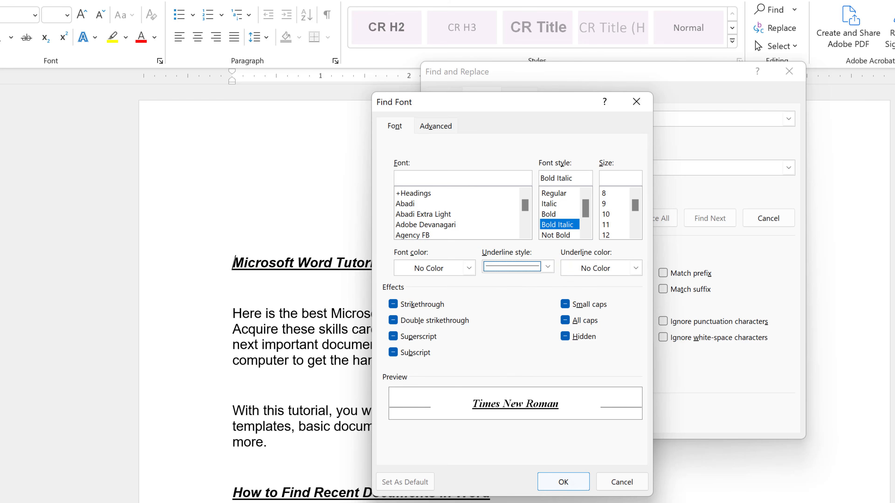
click(563, 482)
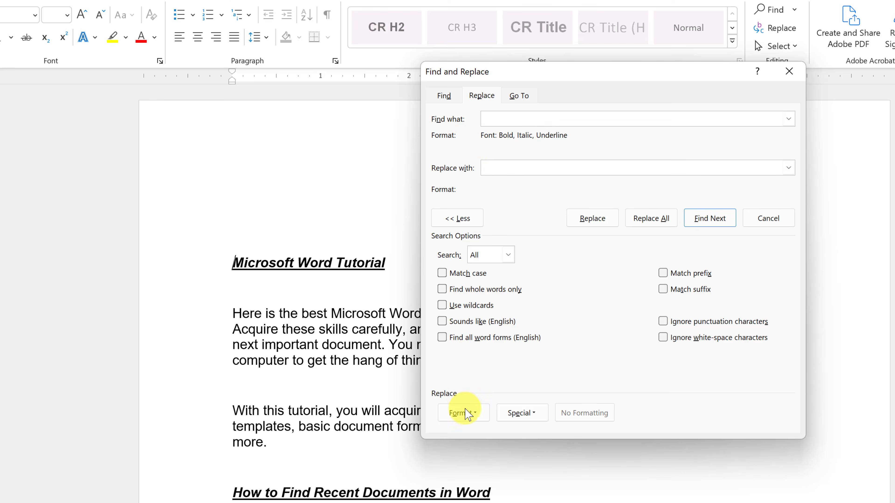
- Set the replacement formatting to Bold with the underline style (none)
click(467, 414)
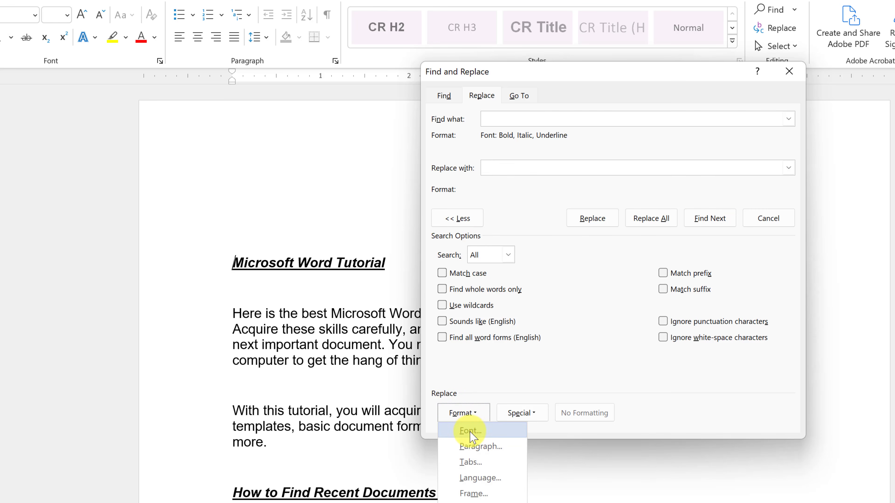
click(470, 430)
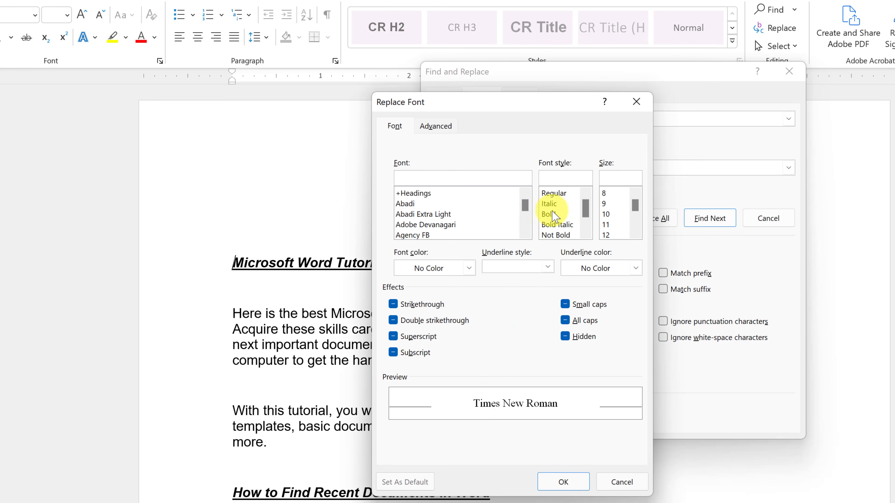
click(551, 214)
click(547, 268)
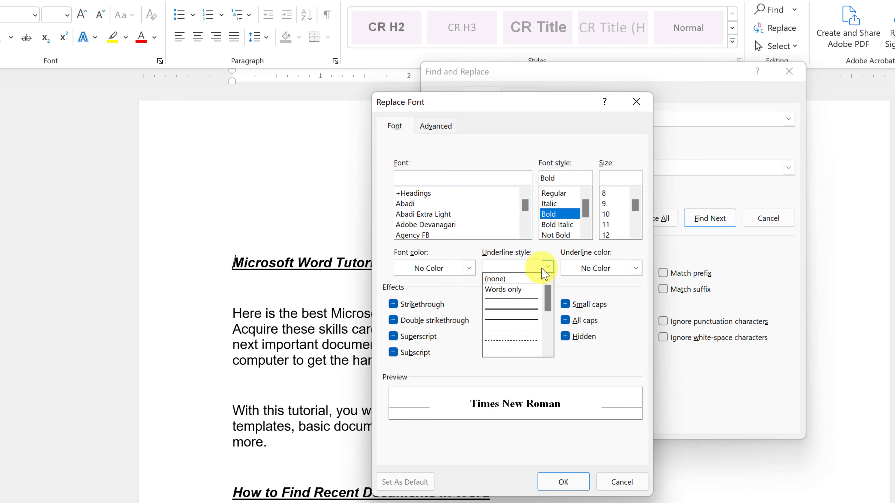
click(505, 279)
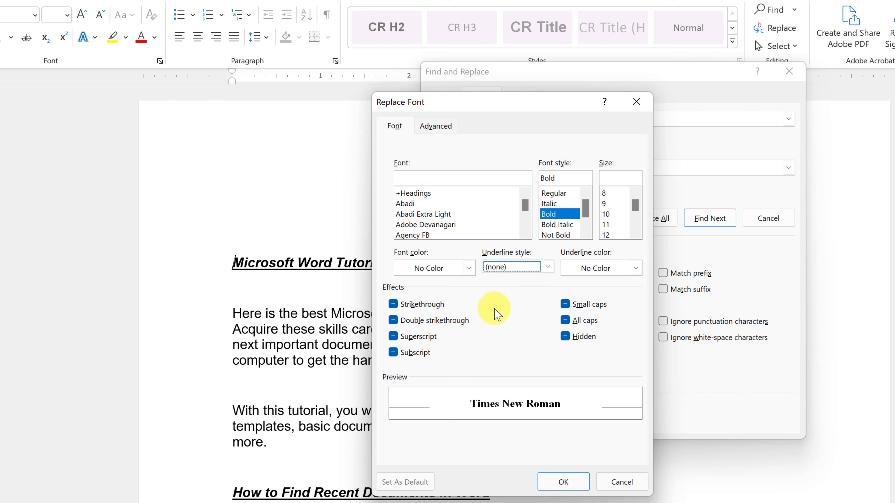
click(562, 482)
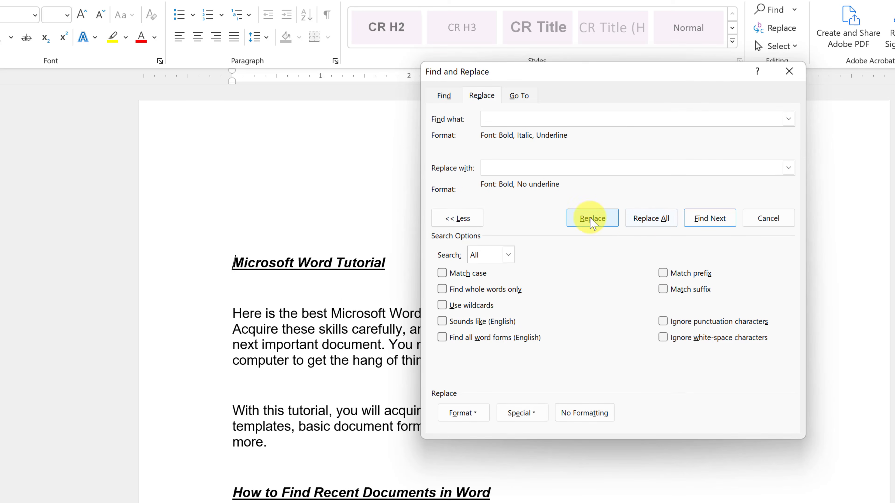
- Replace the formatting of the title "Microsoft Word Tutorial" and the heading "How to Find Recent Documents in Word" one at a time
click(704, 221)
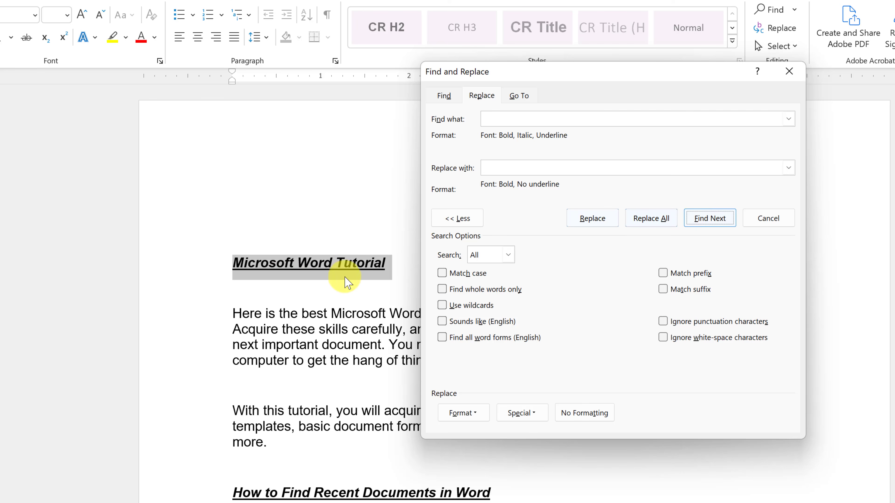
click(592, 220)
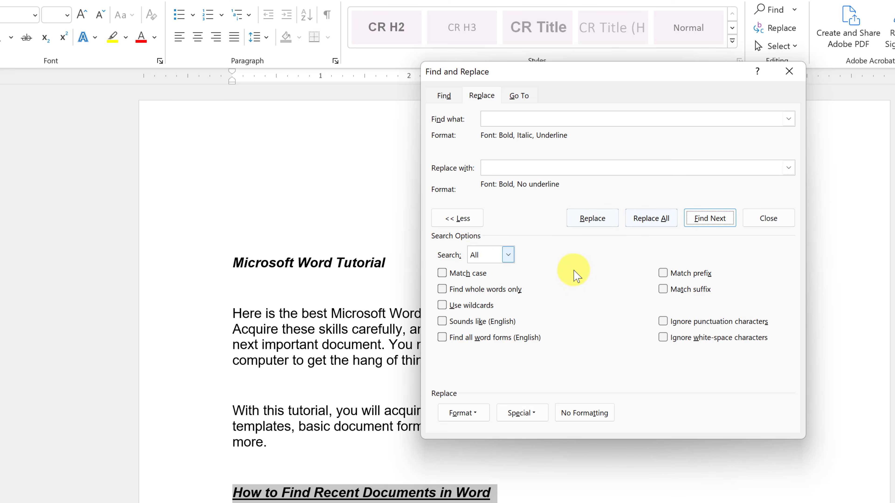
click(591, 227)
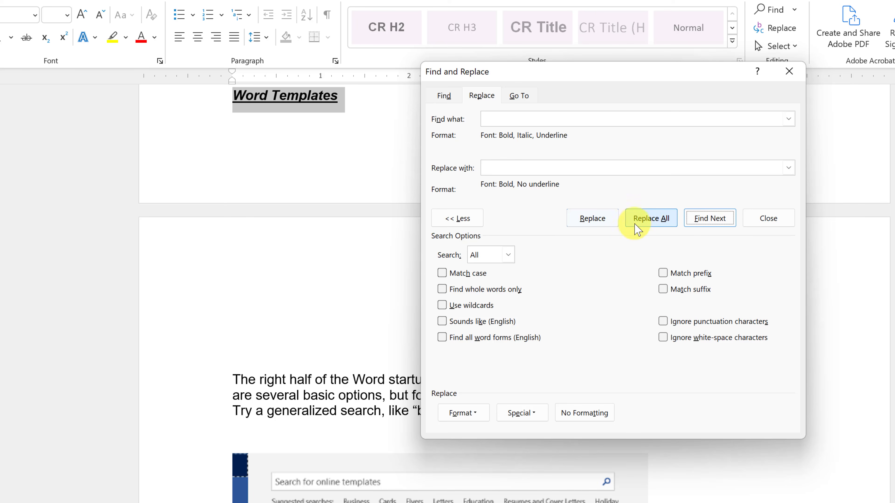
- Replace all remaining bold, italic, underlined formatting in the document and close Find and Replace
click(645, 220)
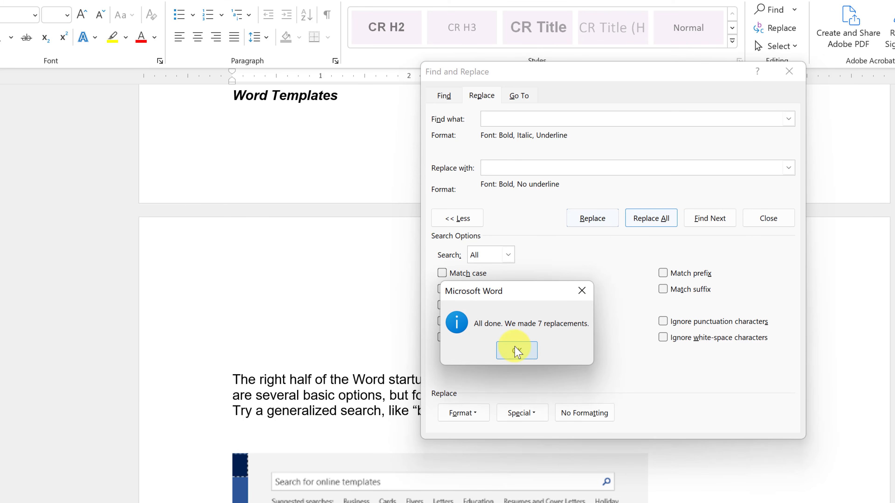
click(517, 351)
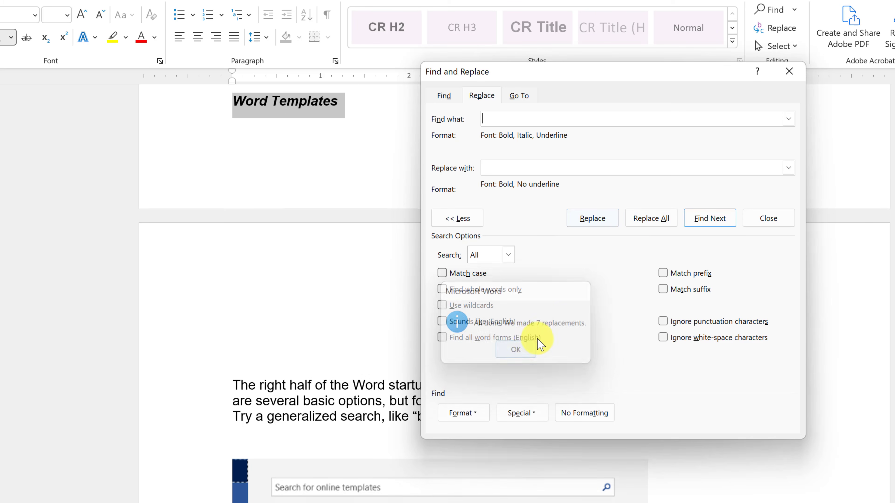
click(796, 78)
- Check the heading formatting through the document, including "Locating and Using the Tell Me Box" and "Word Templates"
scroll(415, 358, down, 8)
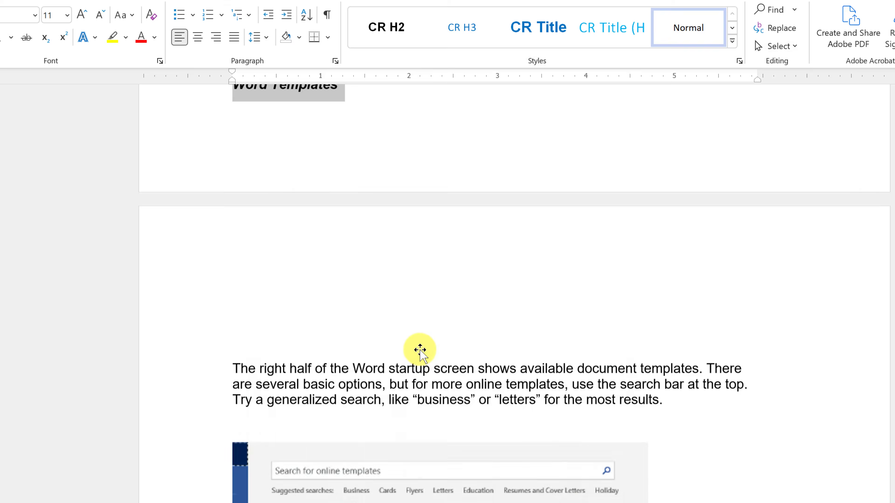
scroll(415, 356, down, 15)
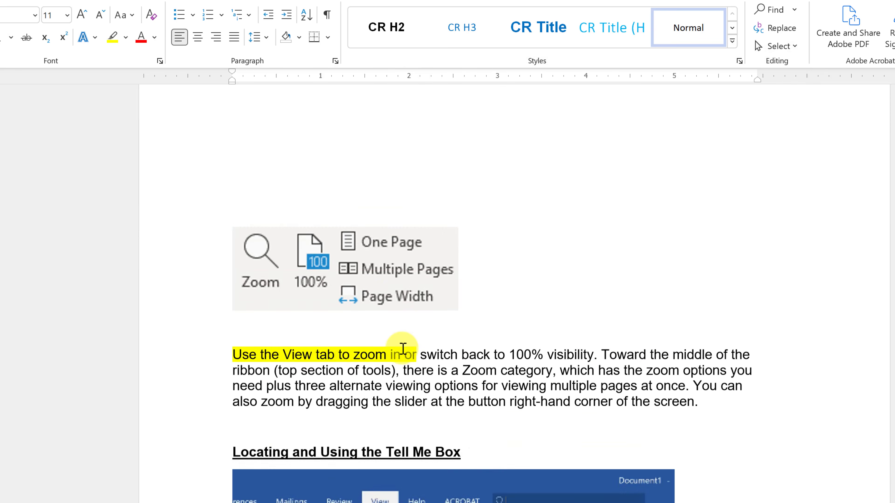
drag(472, 315, 233, 317)
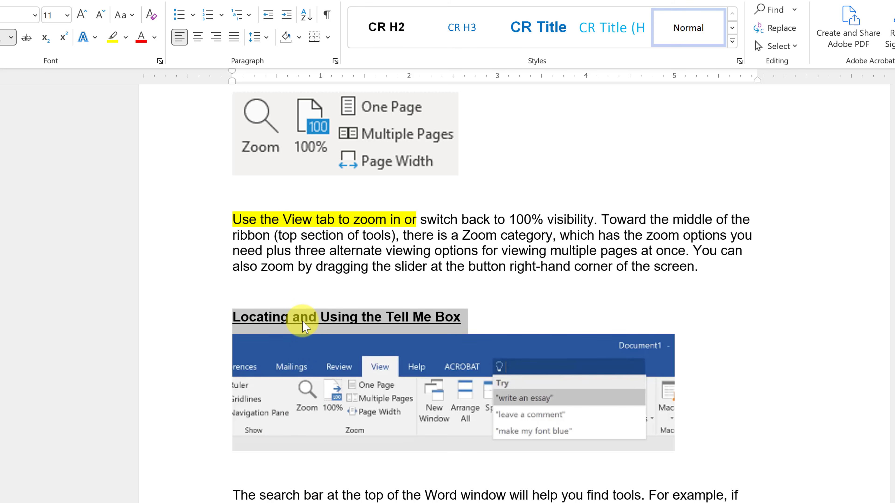
click(472, 315)
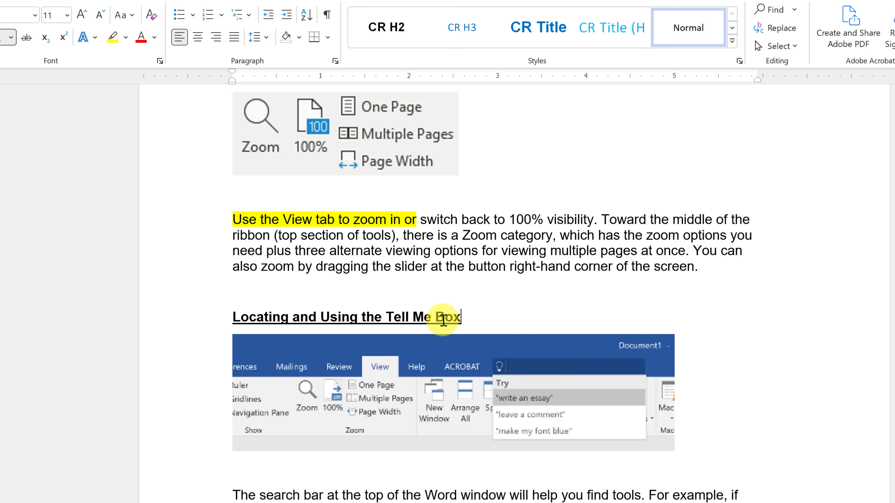
scroll(443, 321, up, 5)
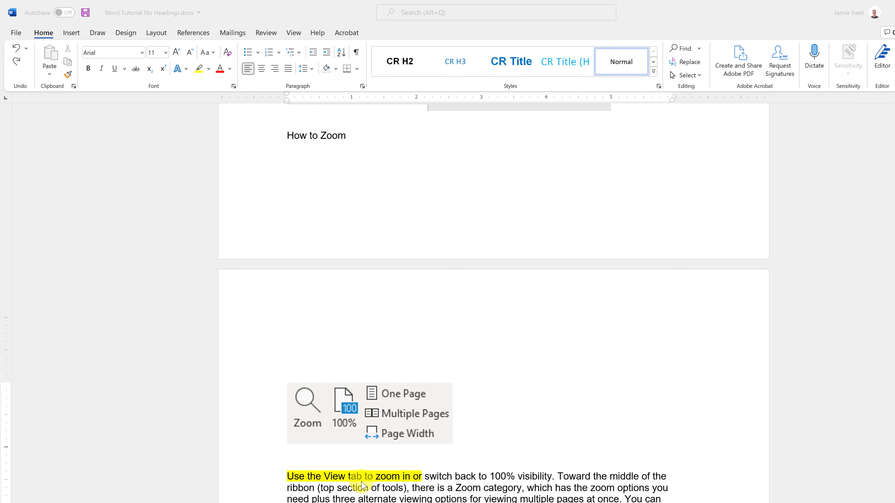
scroll(340, 314, up, 20)
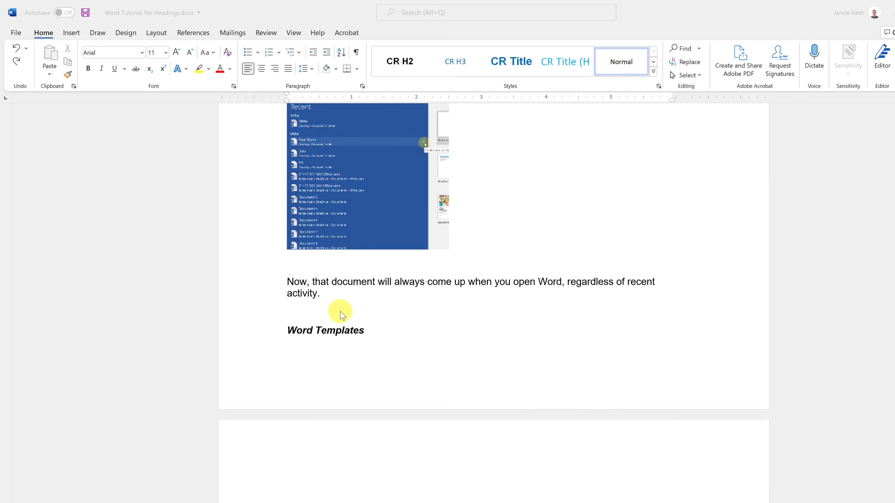
- Return to the document's beginning, open Find and Replace, and clear the formatting from both the find and replace criteria
scroll(340, 313, up, 10)
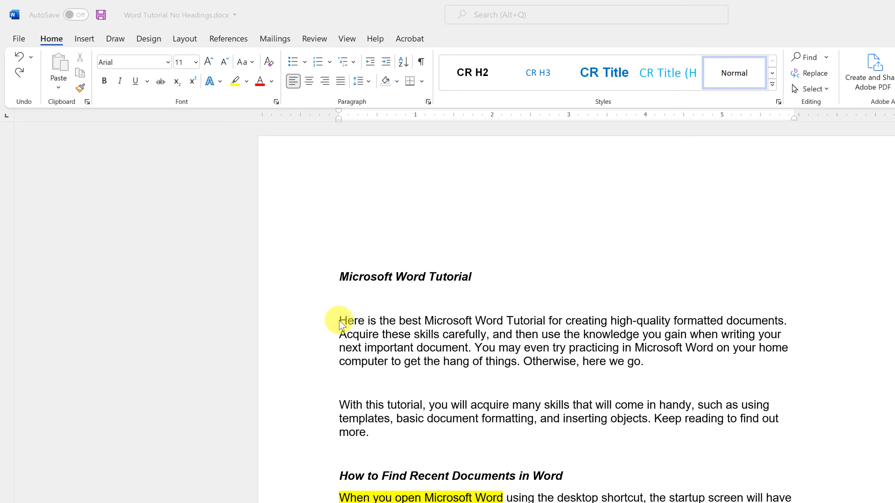
click(340, 320)
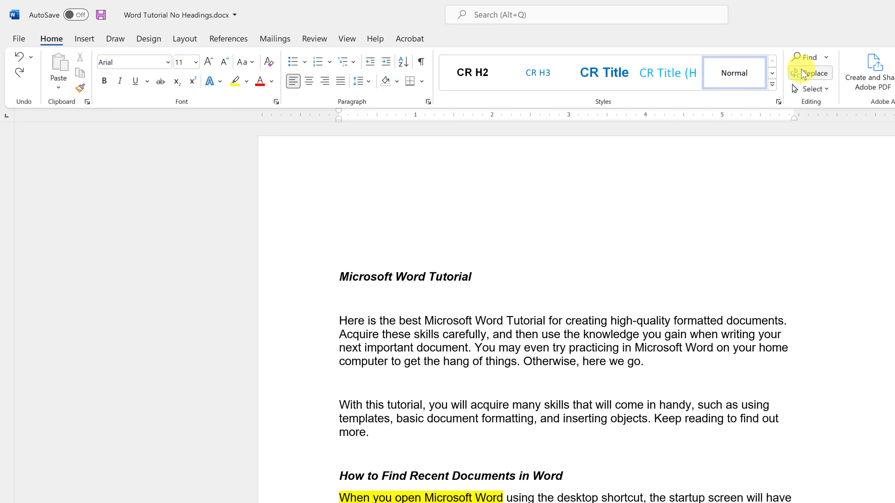
click(808, 75)
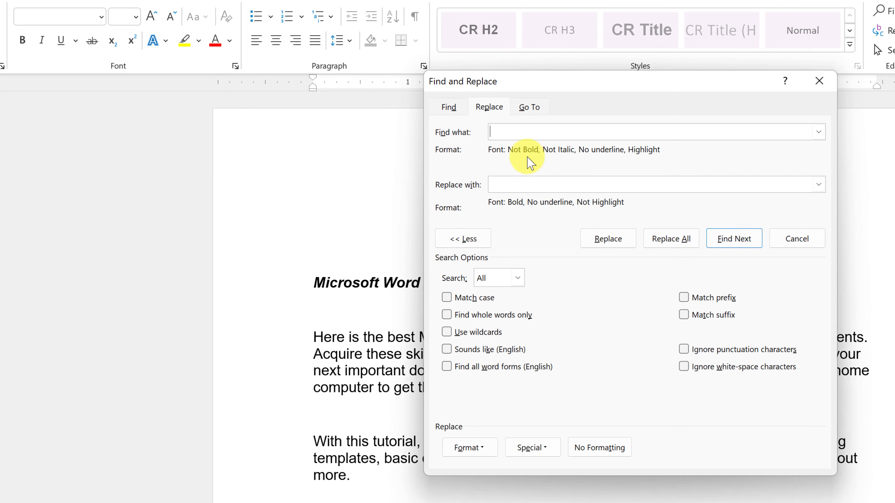
click(604, 456)
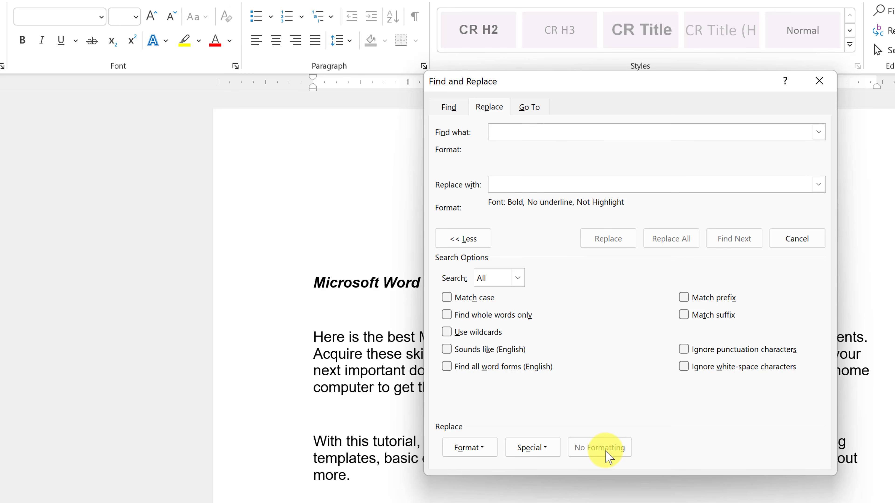
click(530, 186)
click(588, 448)
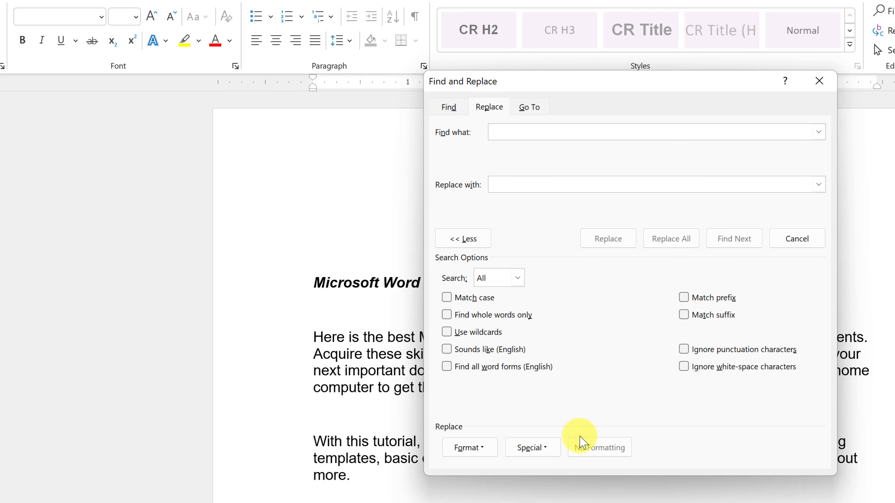
- Set the search formatting to Highlight and the replacement formatting to Not Highlight
click(514, 133)
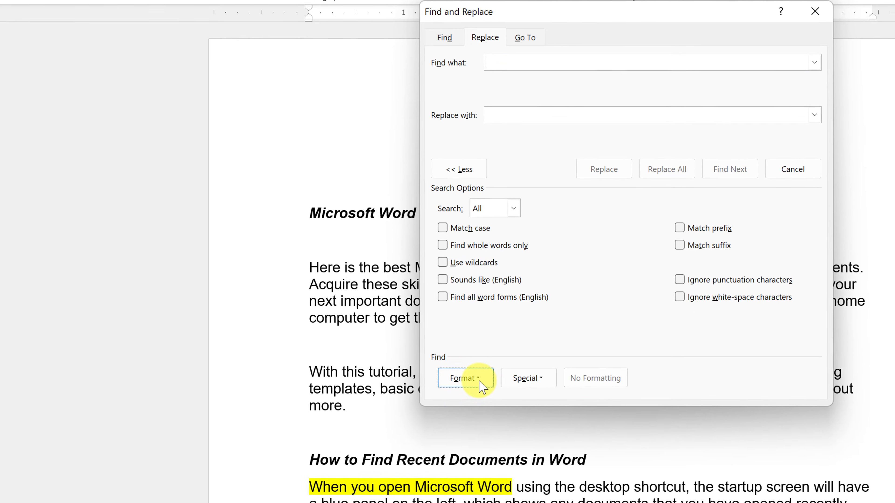
click(481, 449)
click(478, 473)
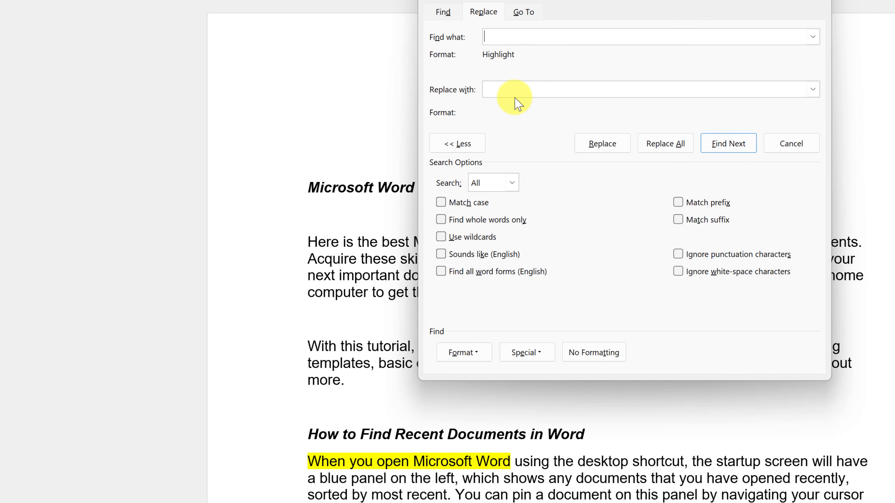
click(506, 92)
click(464, 357)
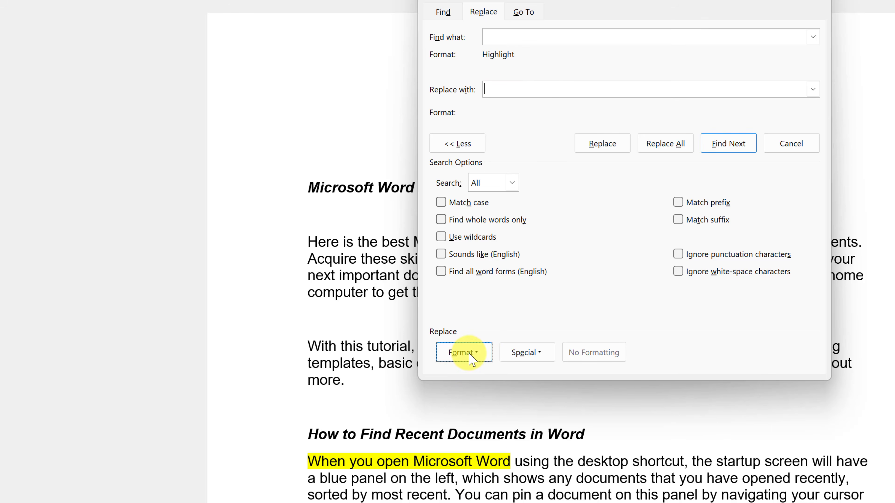
click(472, 360)
click(478, 473)
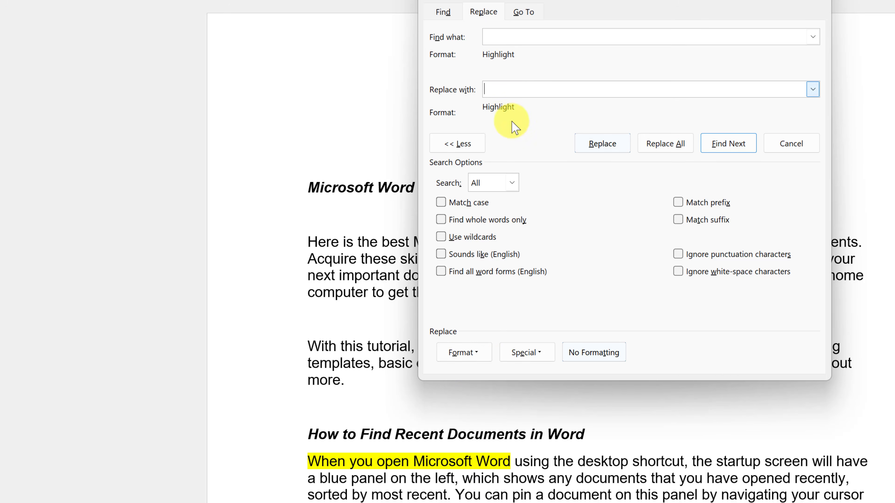
click(477, 357)
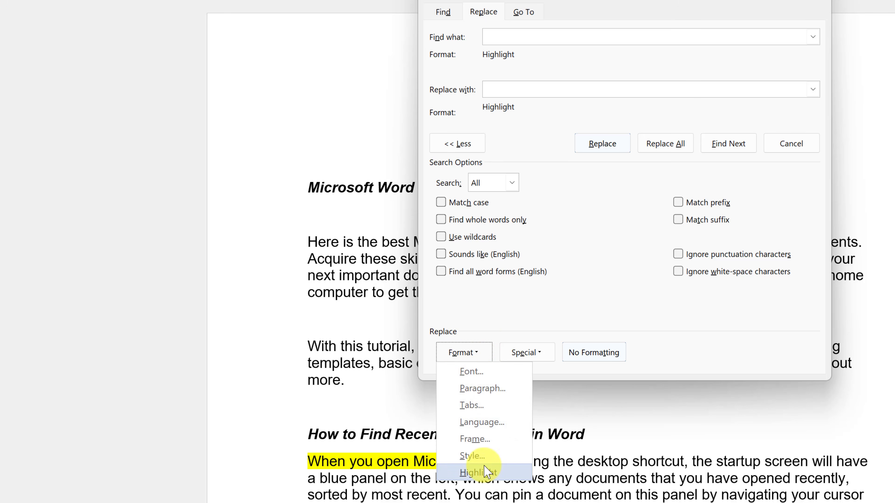
click(486, 472)
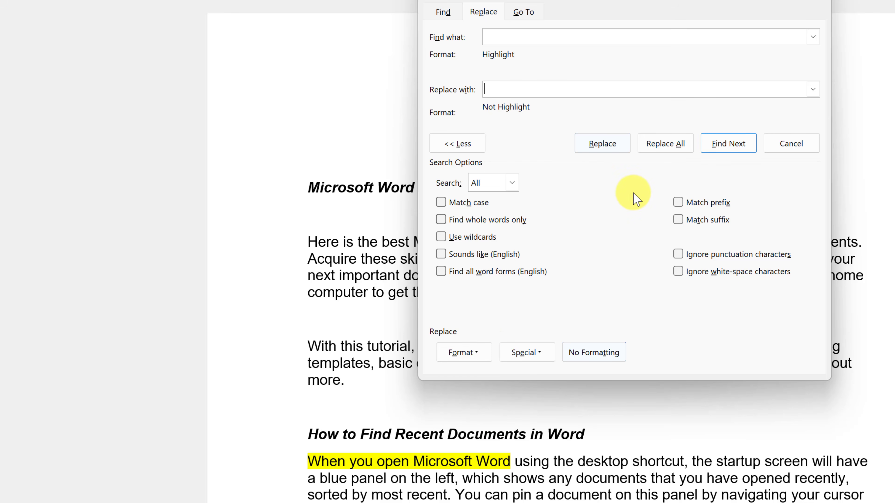
- Find each highlighted passage and remove its highlighting one replacement at a time until the whole document has been searched
click(727, 153)
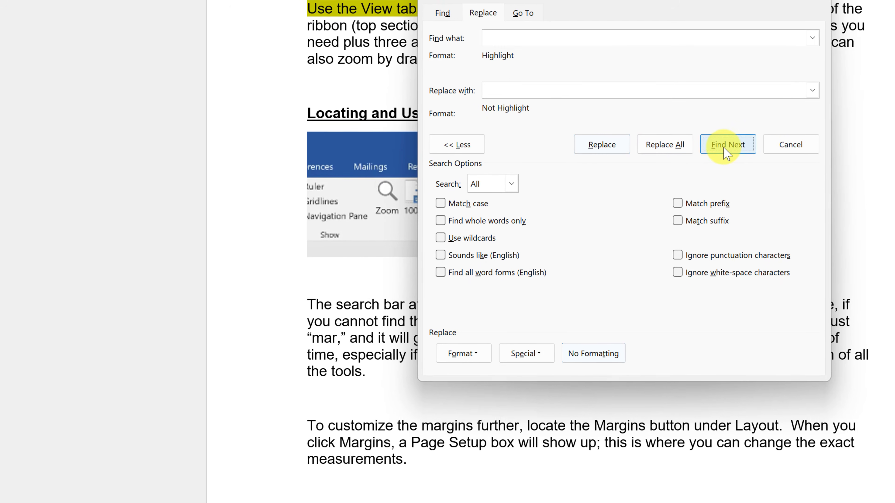
drag(514, 10, 666, 37)
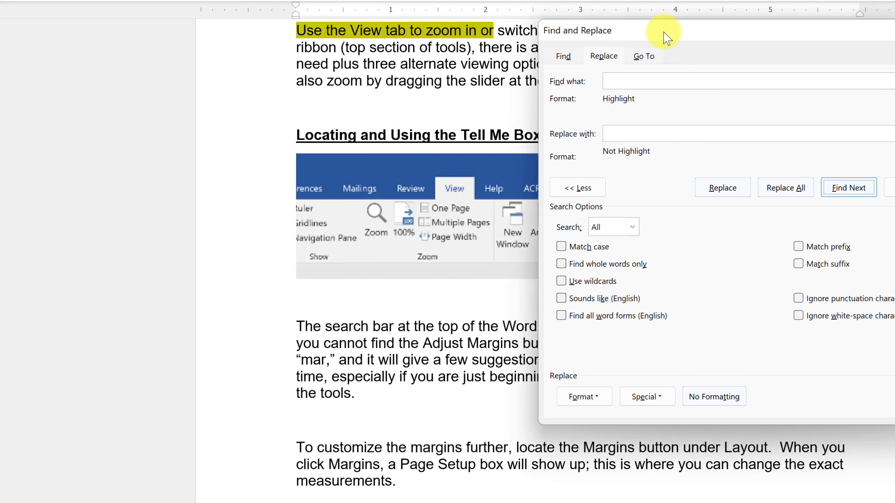
click(724, 188)
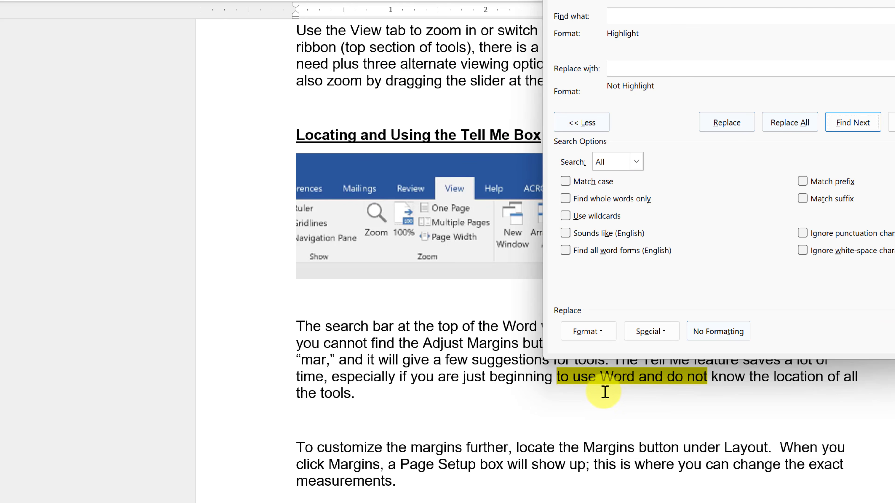
click(726, 123)
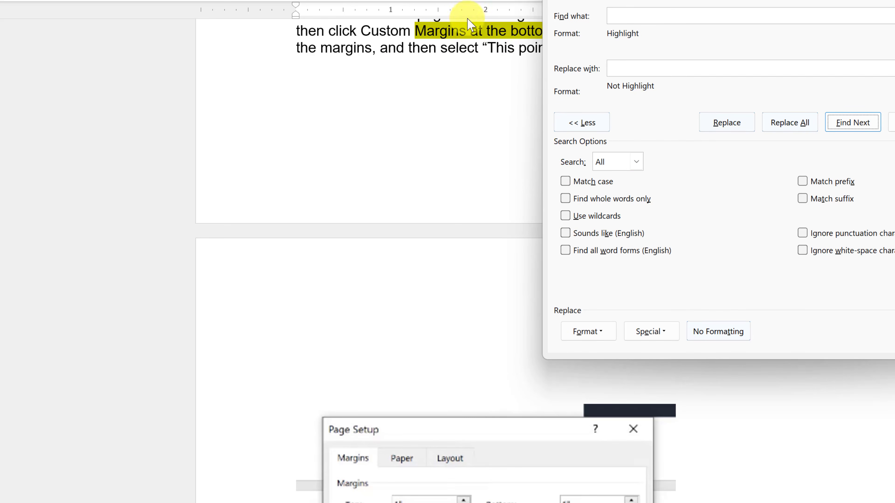
click(726, 123)
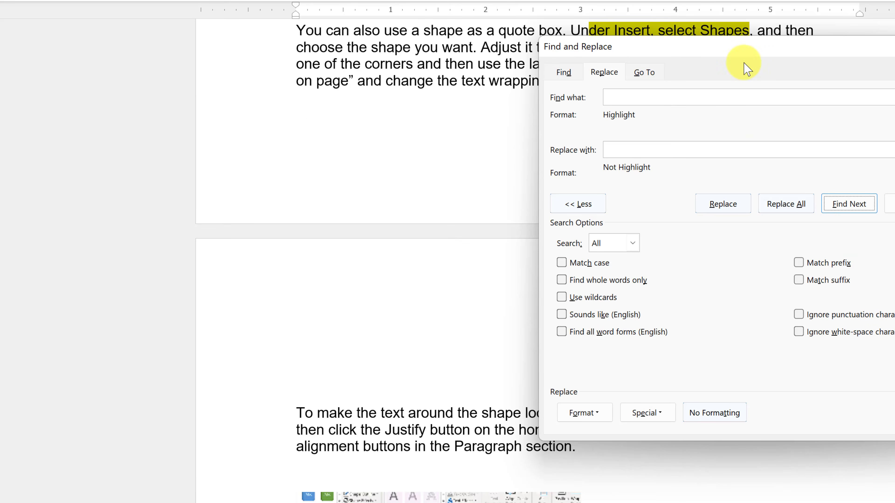
drag(743, 44, 653, 118)
click(631, 281)
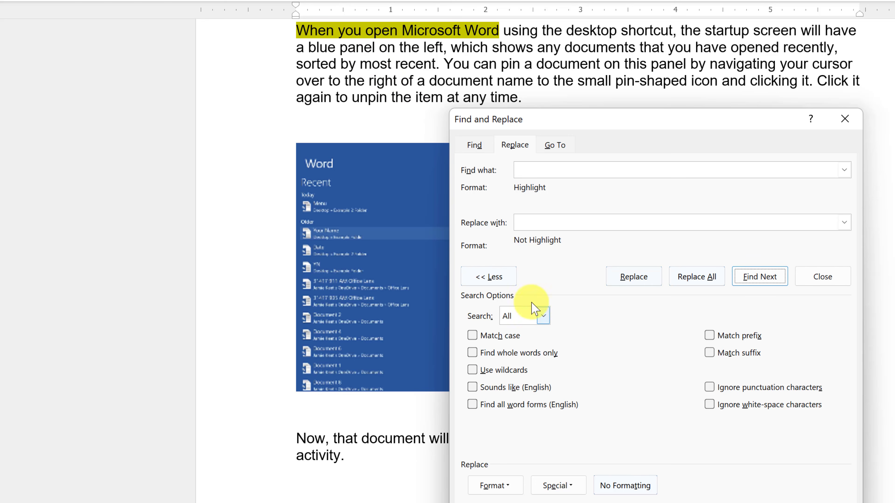
click(632, 284)
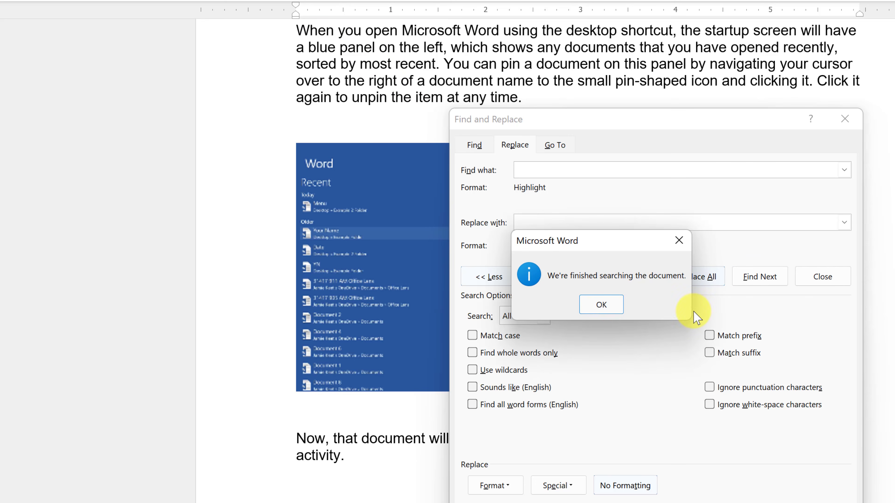
click(606, 307)
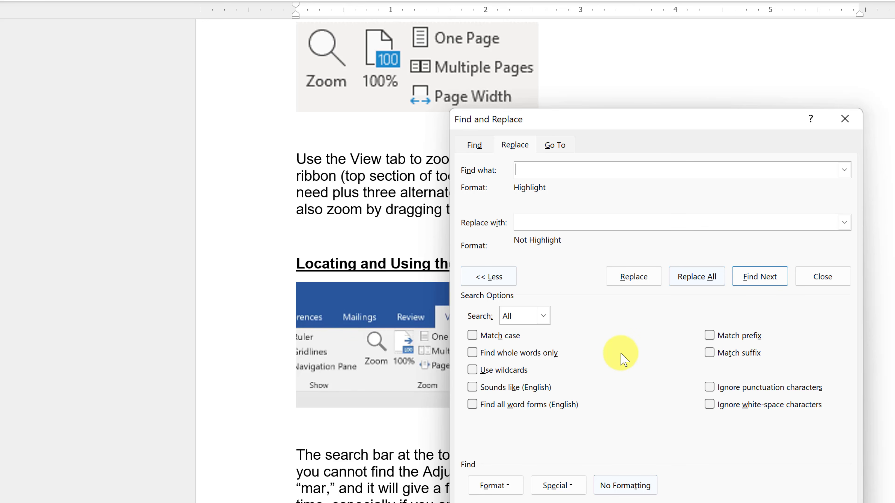
drag(613, 120, 519, 7)
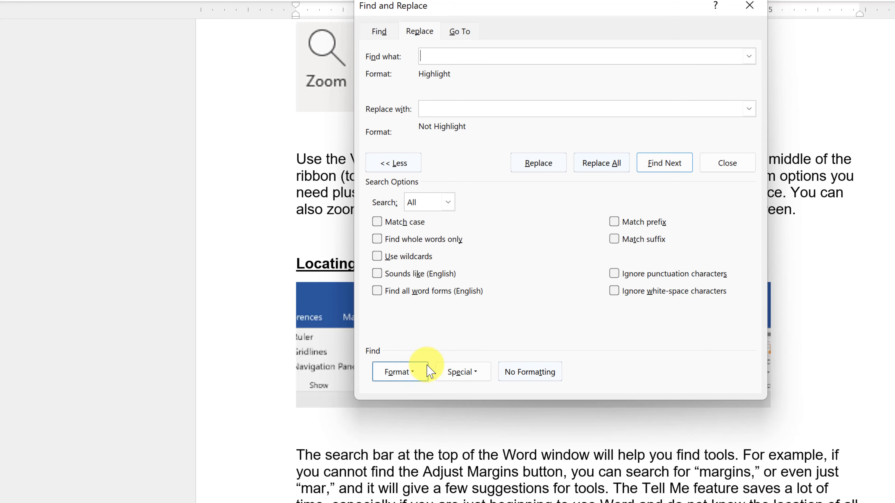
click(402, 372)
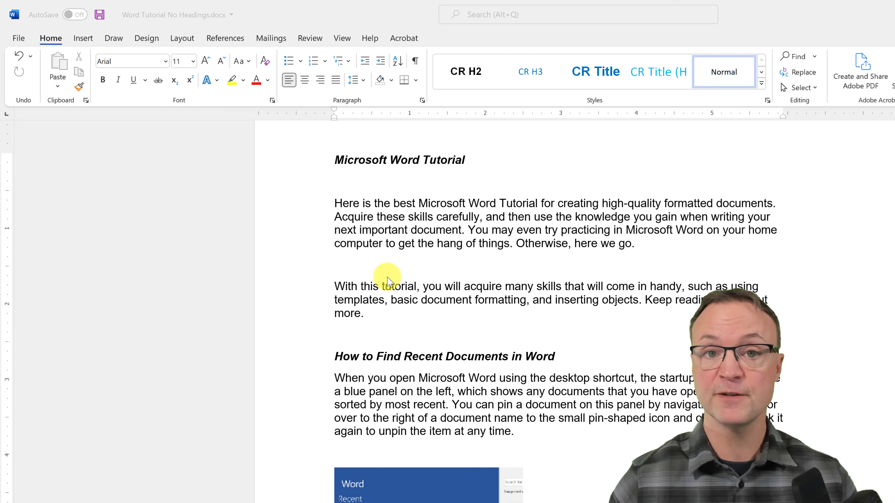
- Place the insertion point on the blank line after the first paragraph and start inserting a chart
click(345, 268)
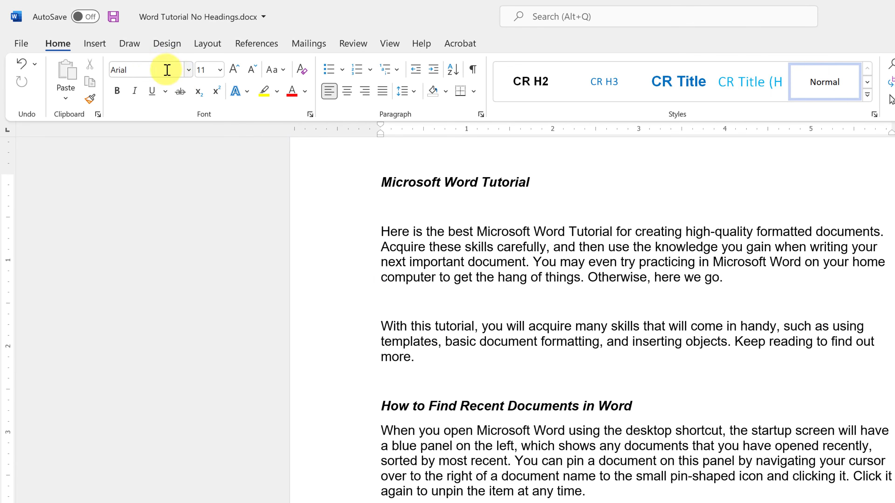
click(98, 46)
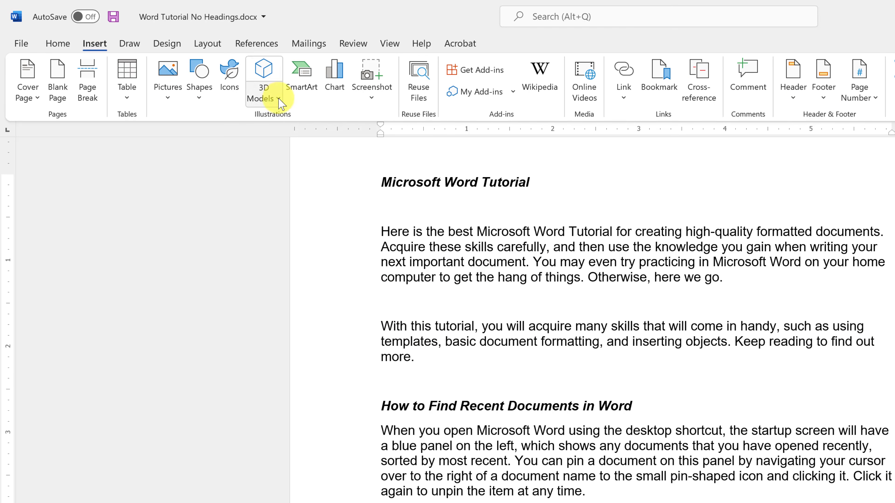
click(338, 79)
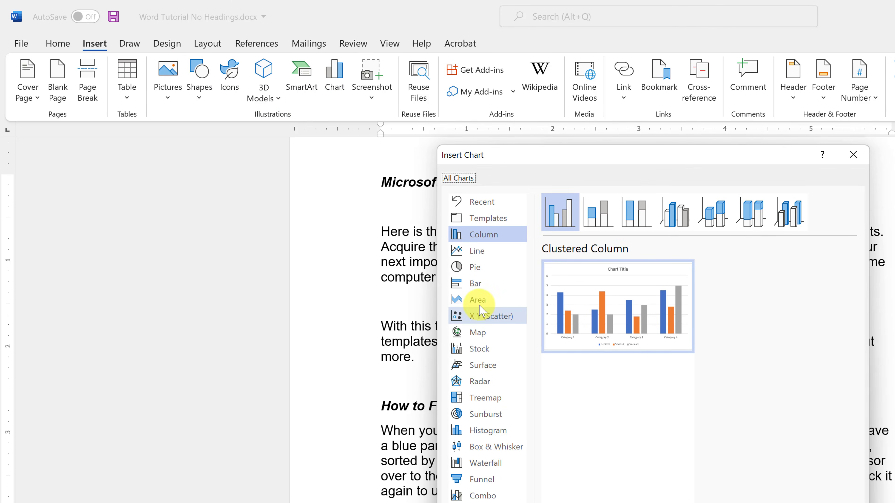
- Browse the available chart types, previewing the Clustered Bar, Stacked Bar and 100% Stacked Bar variants
click(479, 348)
click(483, 315)
click(480, 282)
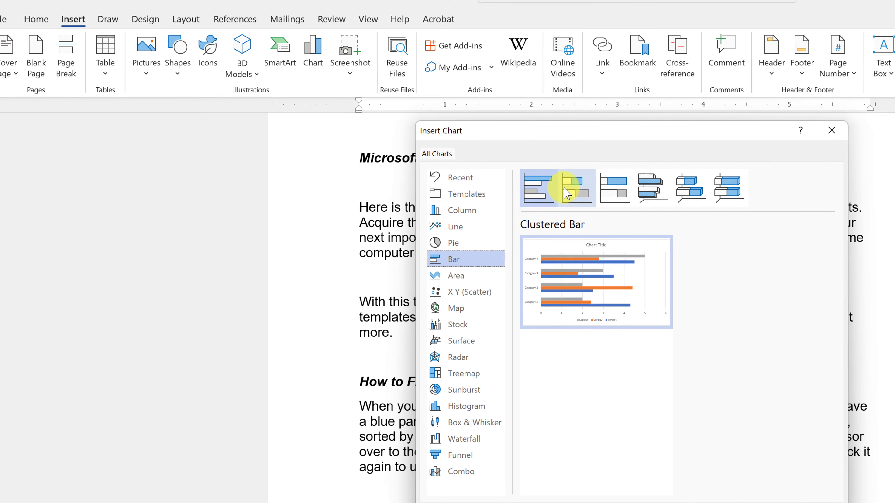
click(597, 213)
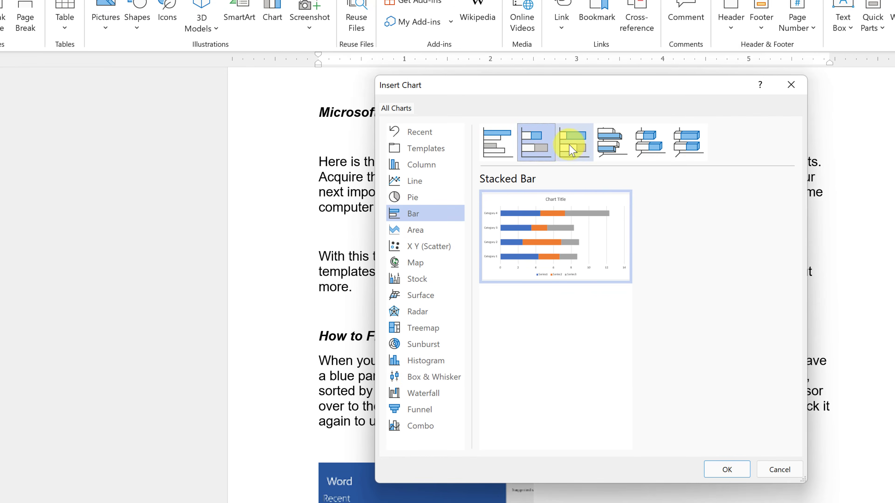
click(571, 150)
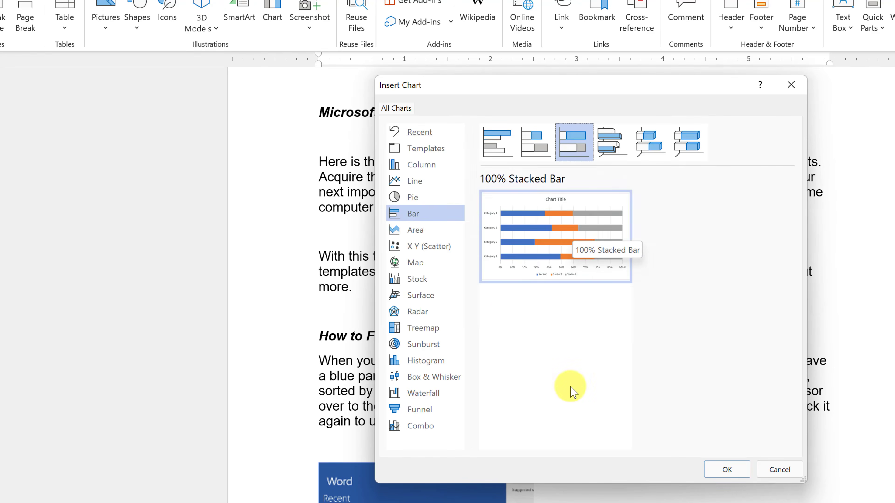
- Compare the 3-D Pie and Pie variants, and insert the flat Pie chart below the first paragraph
click(421, 200)
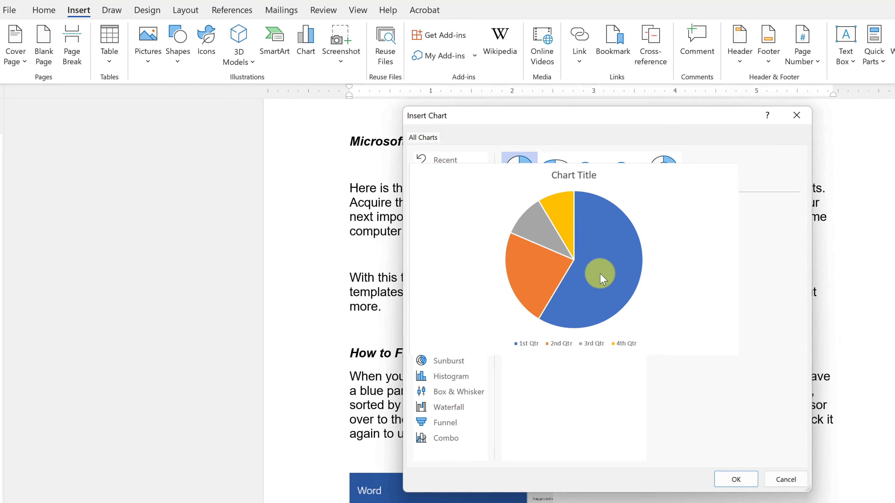
click(537, 155)
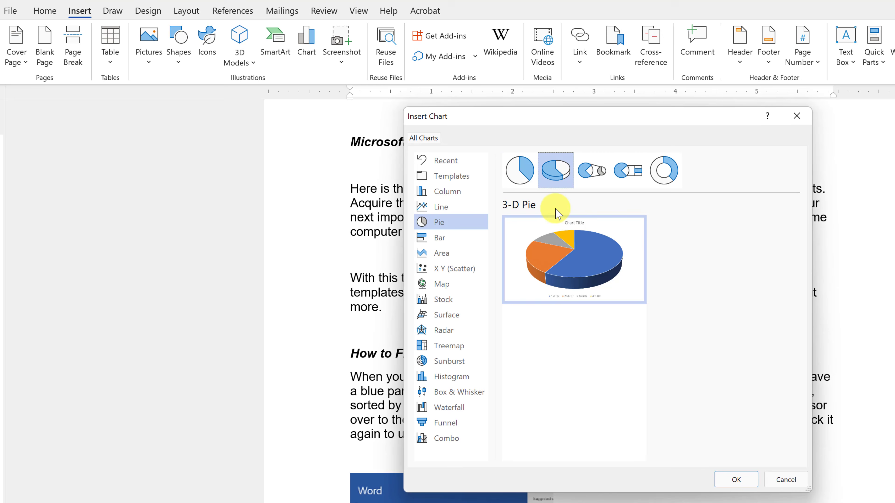
click(531, 179)
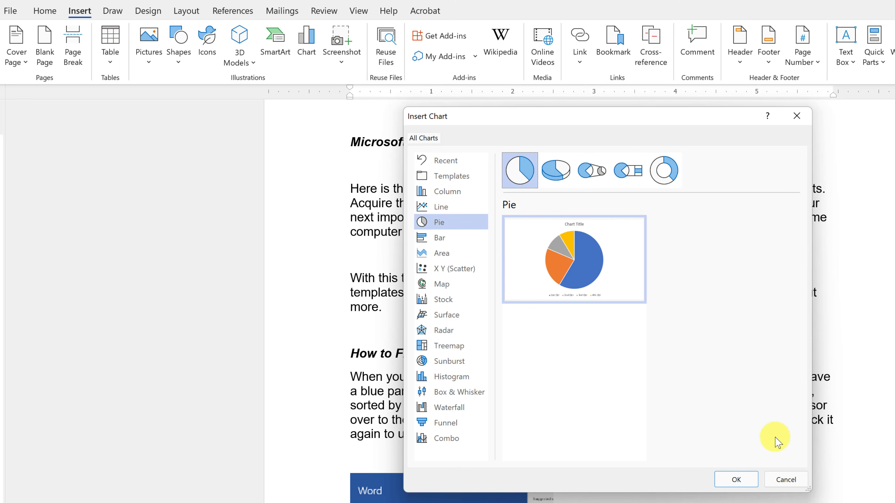
click(738, 480)
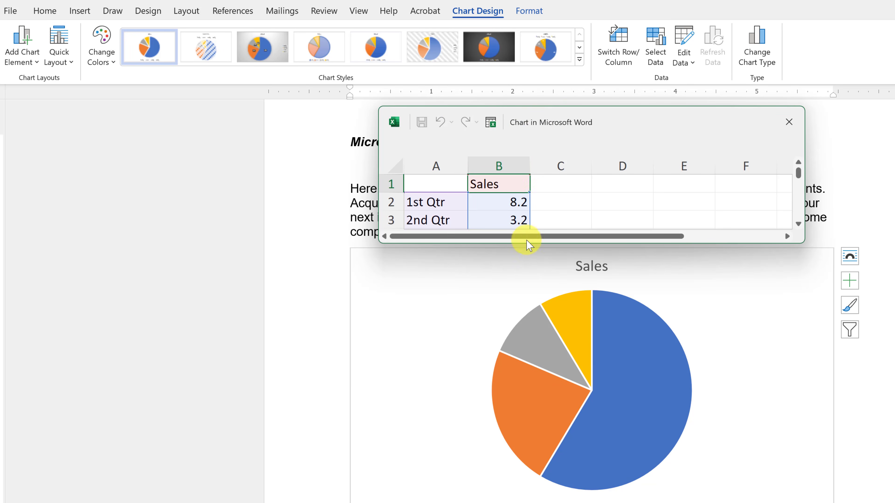
- Enlarge the chart's data sheet, move it clear of the chart, set the 2nd Qtr sales value to 10, and close the sheet
drag(535, 242, 516, 337)
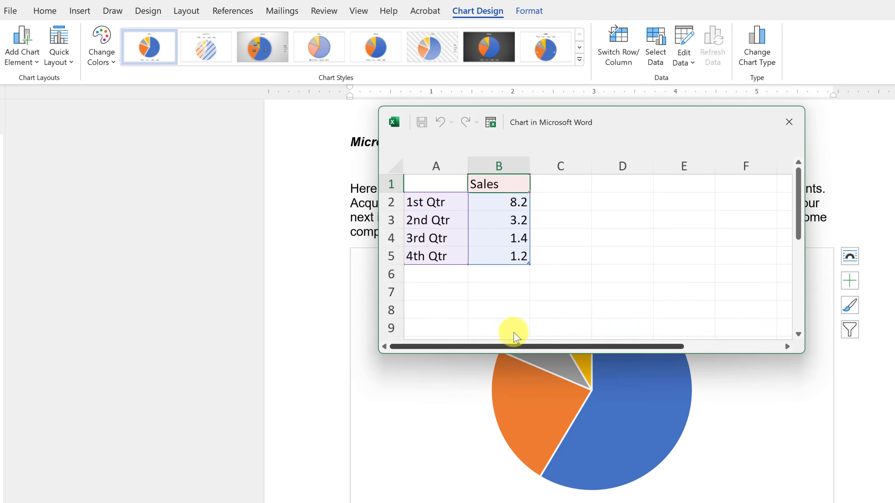
click(500, 200)
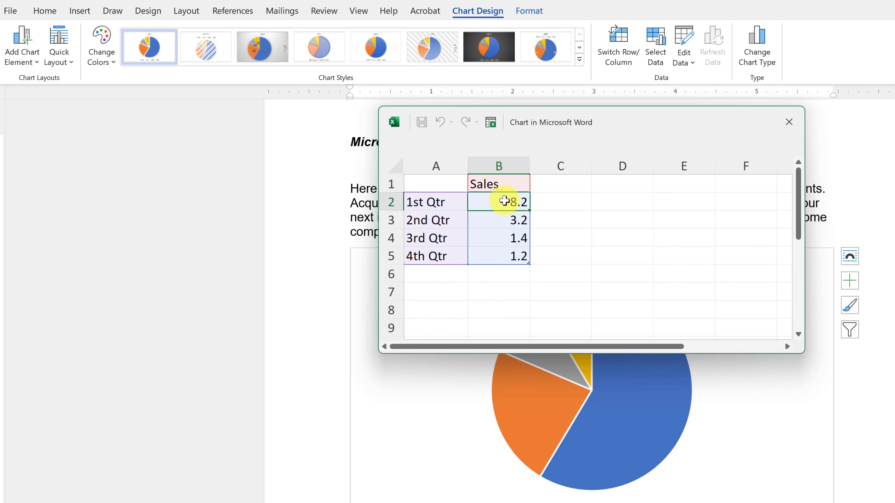
drag(546, 143, 309, 95)
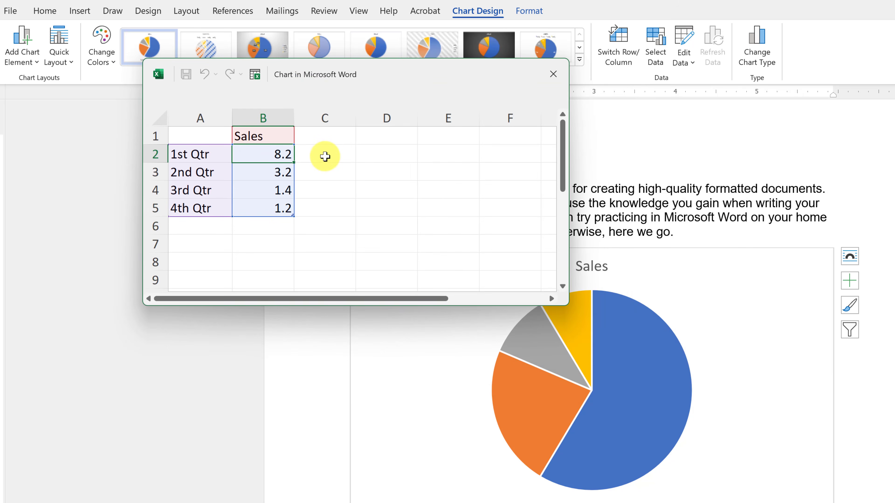
click(275, 176)
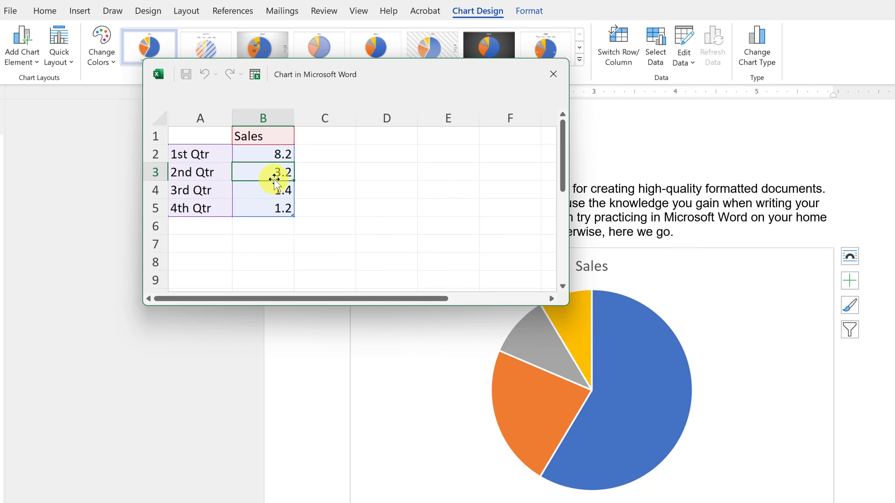
text(10)
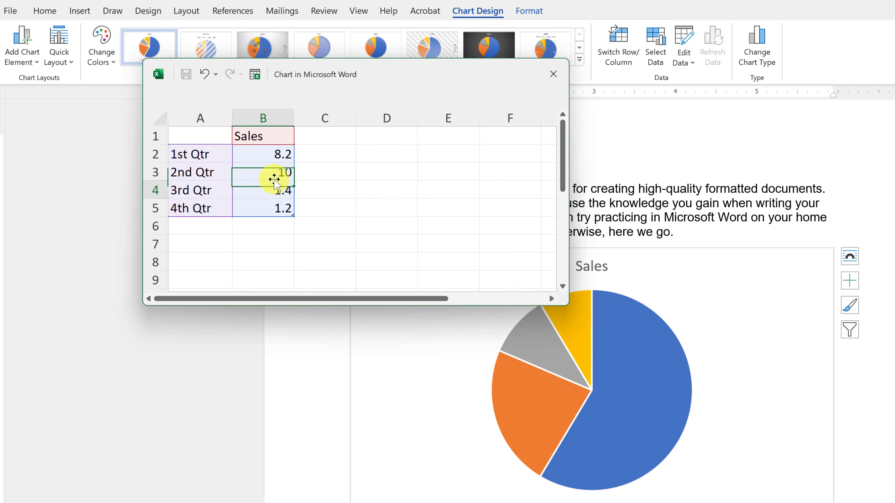
key(Return)
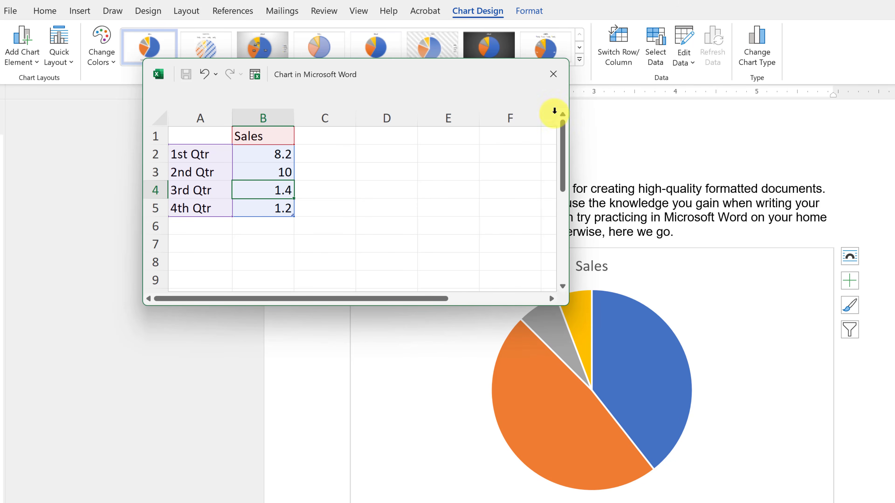
click(554, 74)
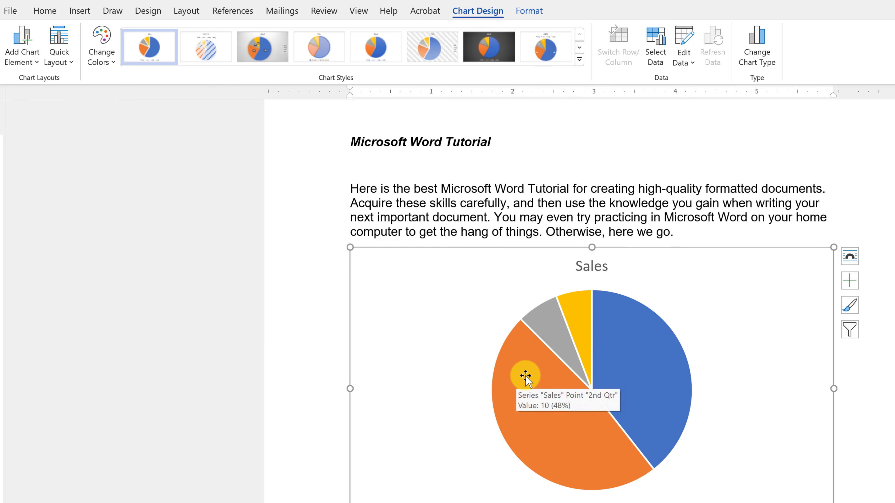
- Reopen the pie chart's data for editing in two different ways, closing the data sheet each time without changes
click(687, 41)
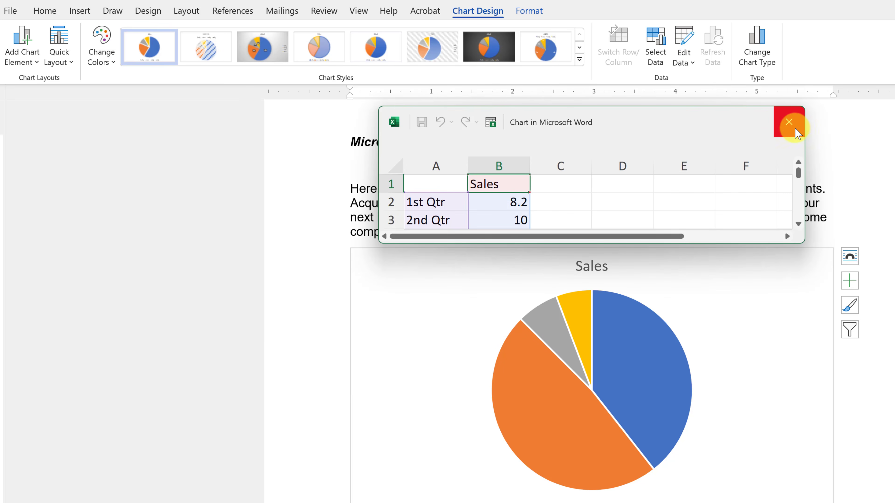
click(789, 122)
right_click(733, 398)
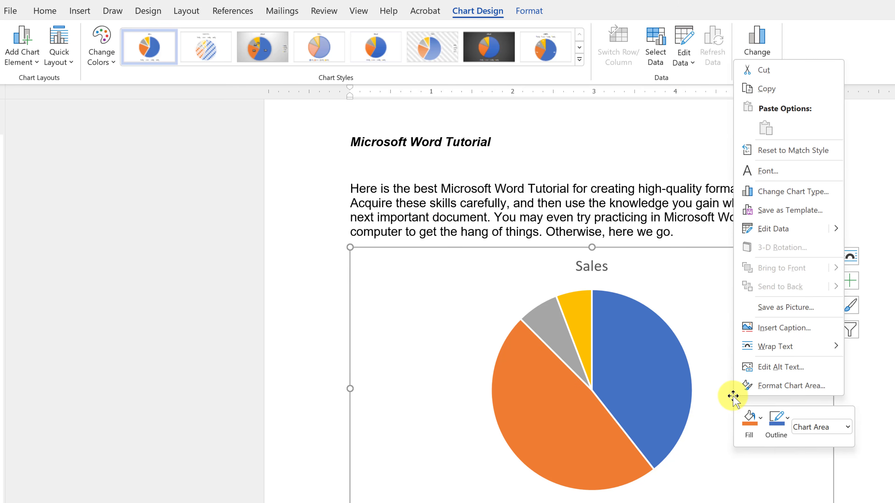
click(781, 230)
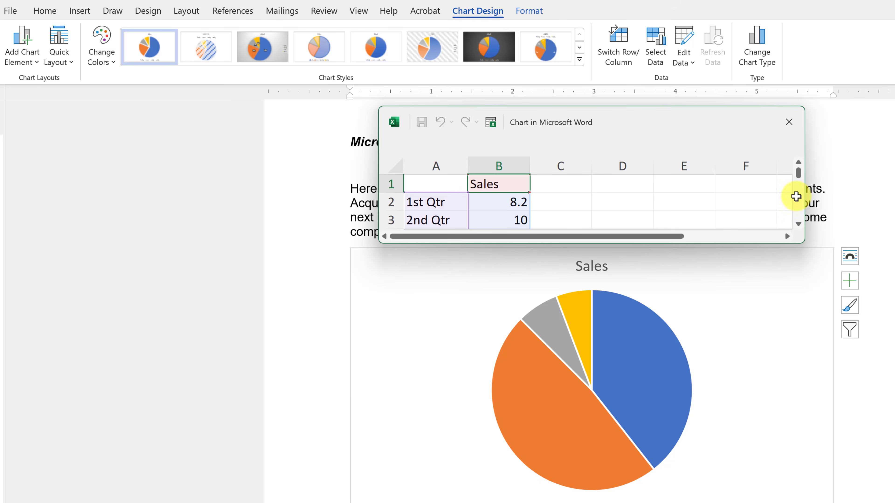
click(796, 124)
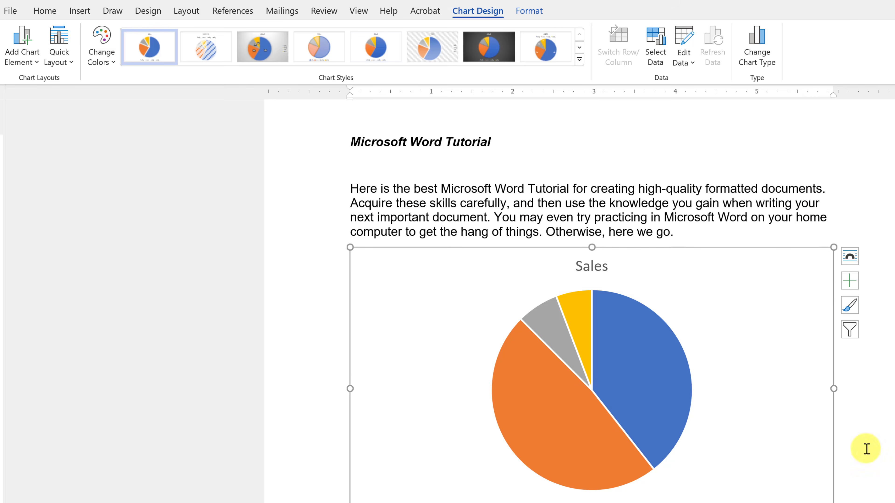
- Resize the pie chart proportionally to about 4 inches wide and deselect it
click(863, 482)
click(655, 465)
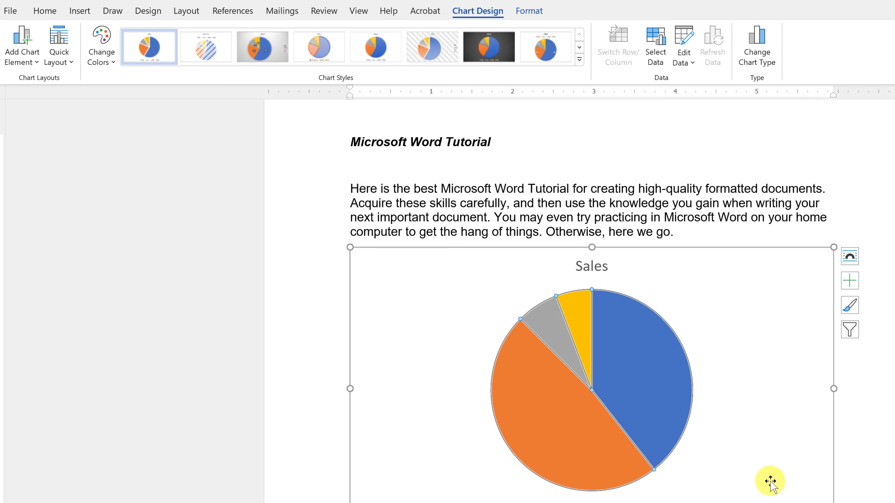
drag(833, 502, 639, 420)
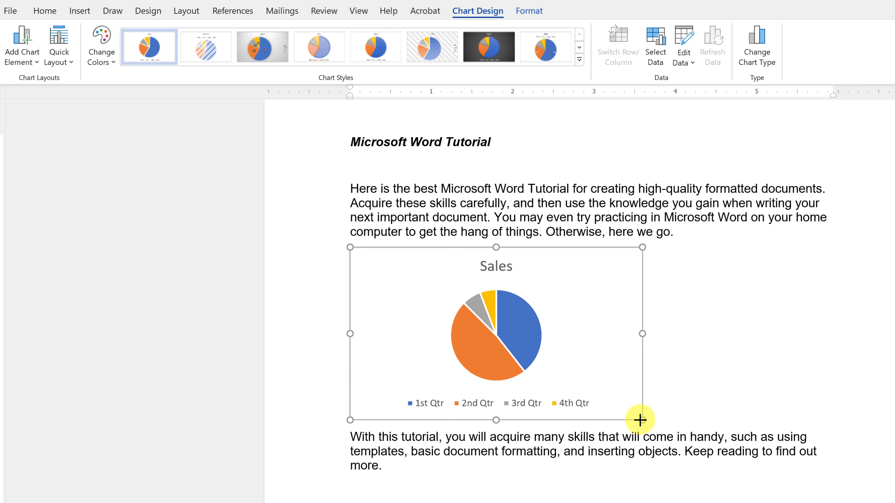
click(713, 485)
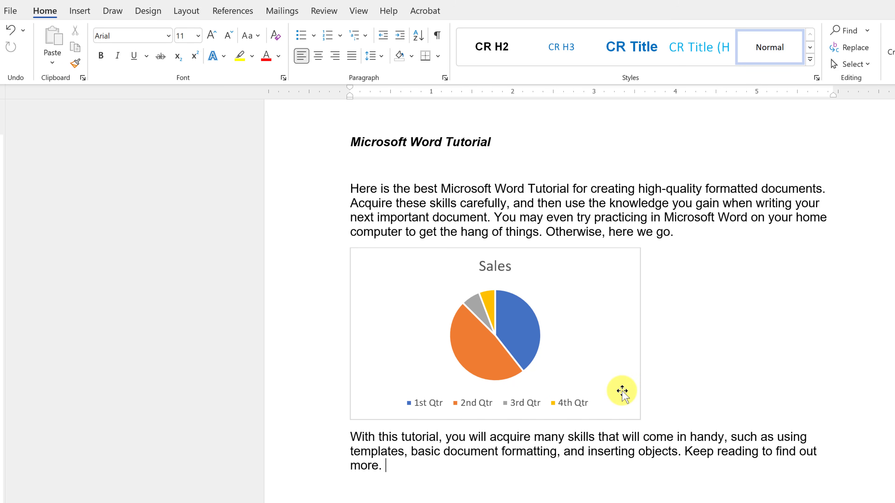
click(623, 394)
drag(640, 419, 671, 444)
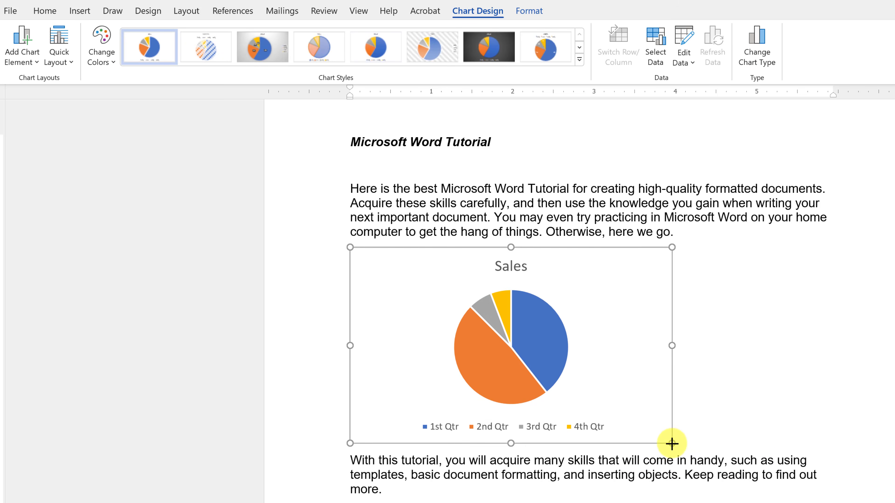
click(777, 435)
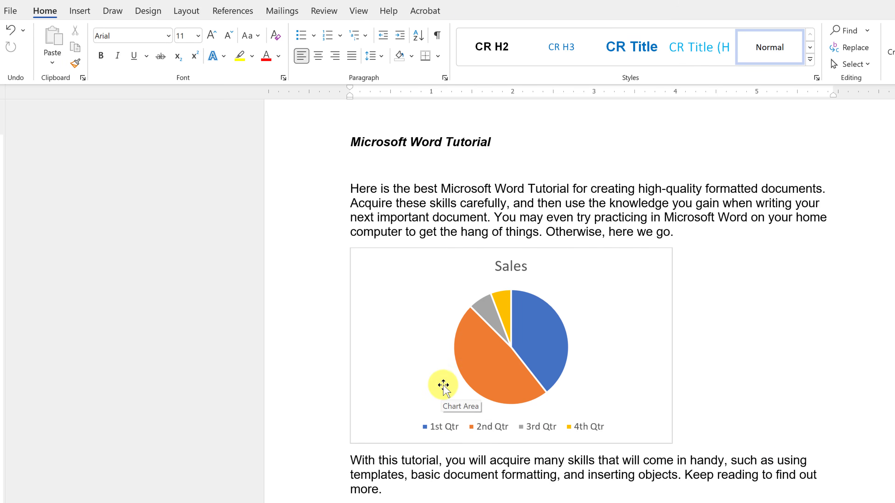
- Preview several chart styles and apply the one with an uppercase bold title and coloured quarter names and percentages outside the pie
click(428, 379)
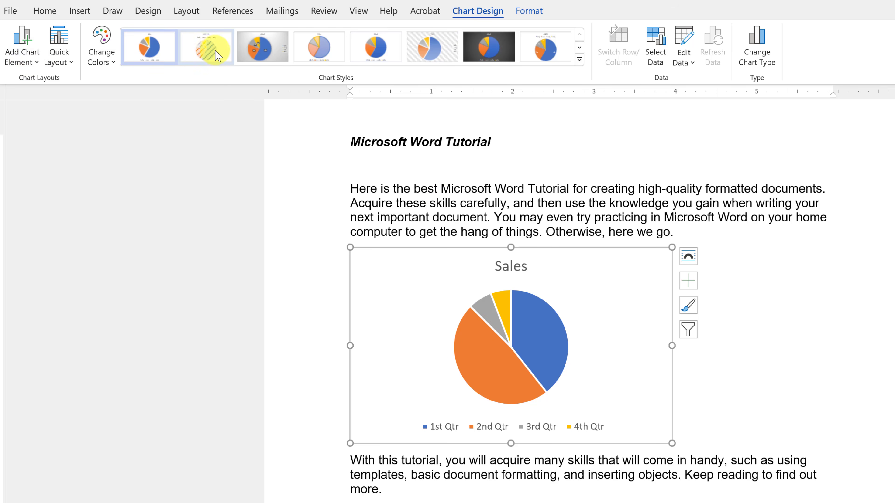
click(209, 46)
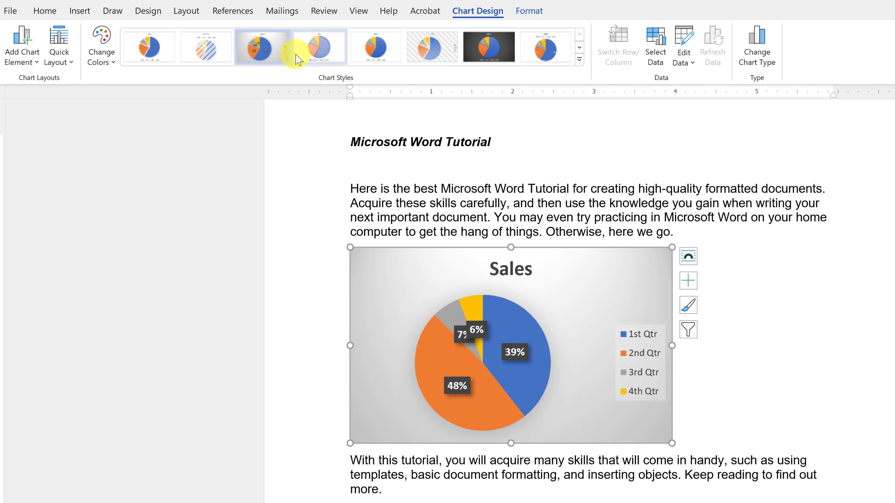
click(431, 46)
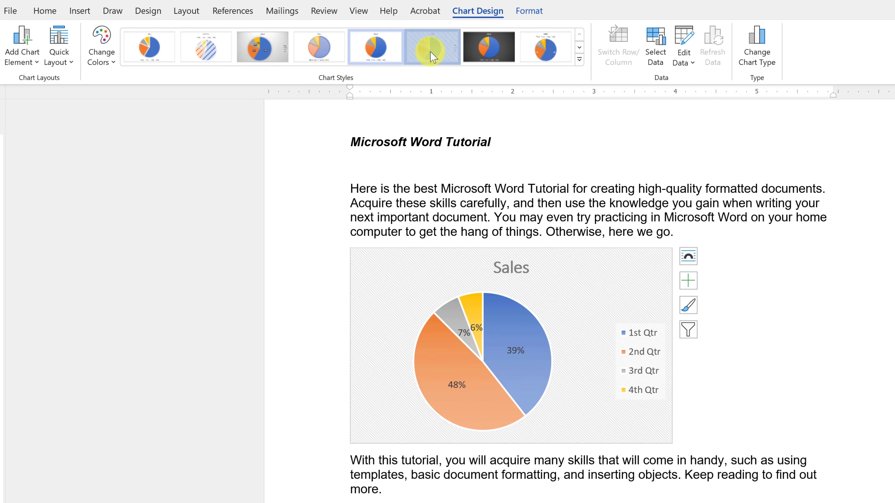
click(579, 59)
click(201, 83)
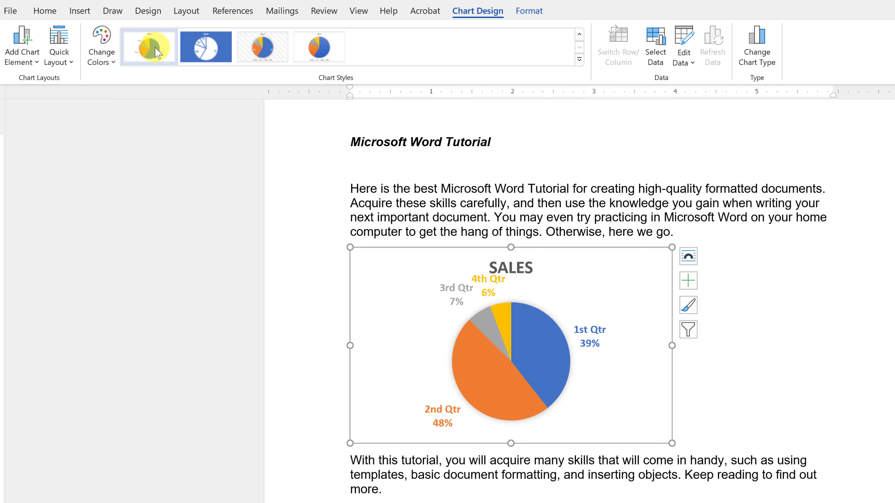
- Place the chart title above the chart and change its text to APPLE SALES
click(33, 66)
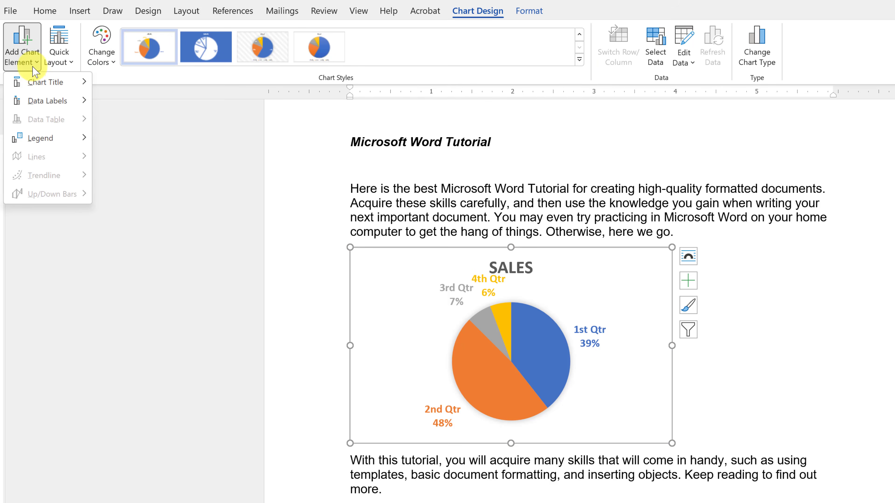
mouse_move(35, 83)
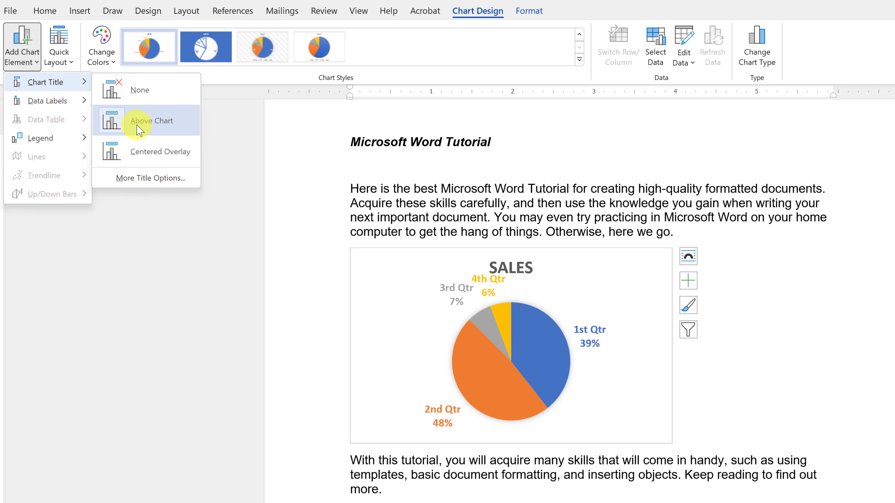
click(148, 131)
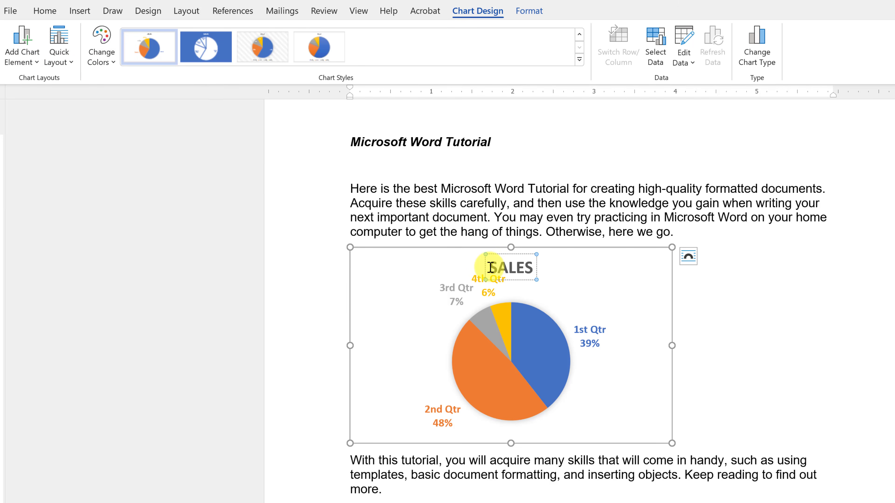
text(APPLE)
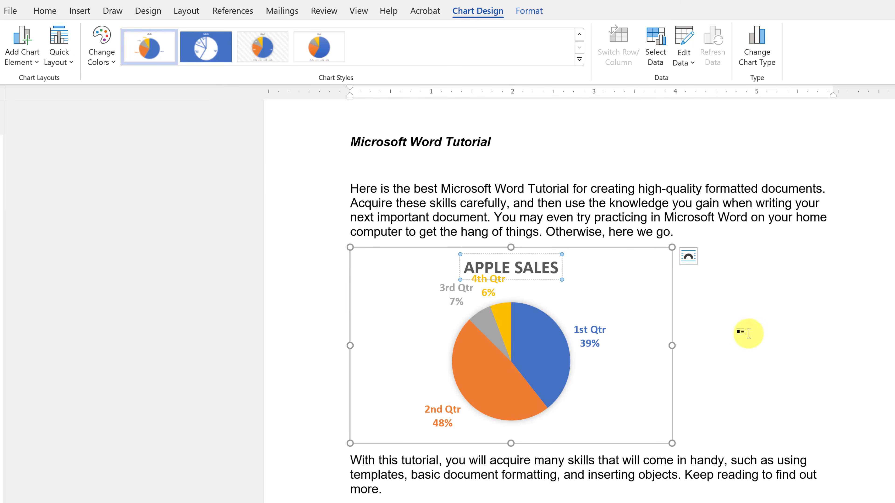
click(771, 339)
- Add a legend at the bottom of the pie chart
click(537, 377)
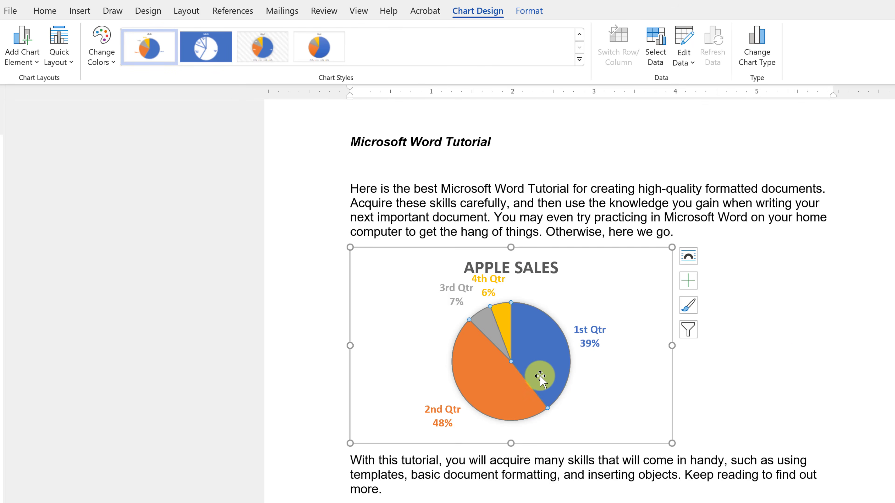
click(37, 67)
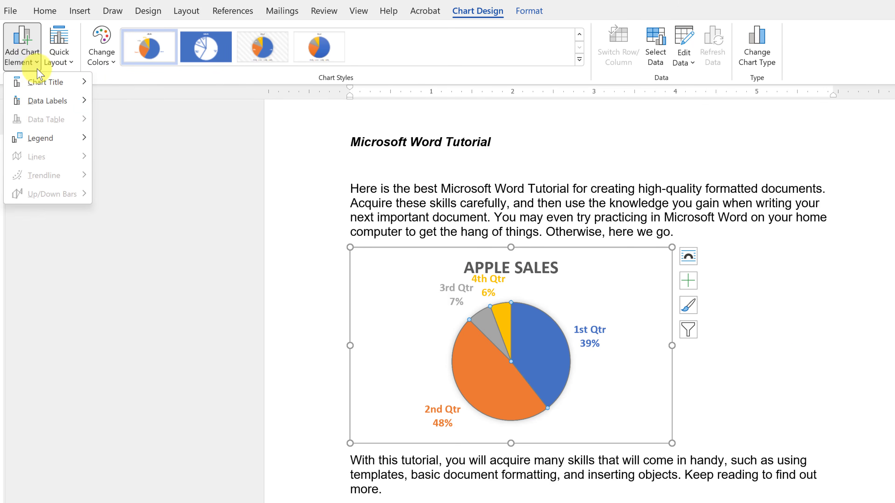
mouse_move(49, 141)
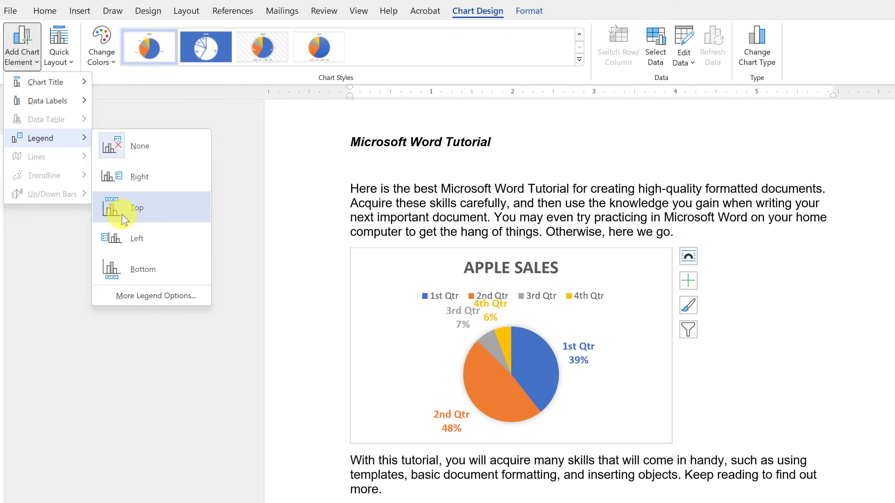
click(130, 268)
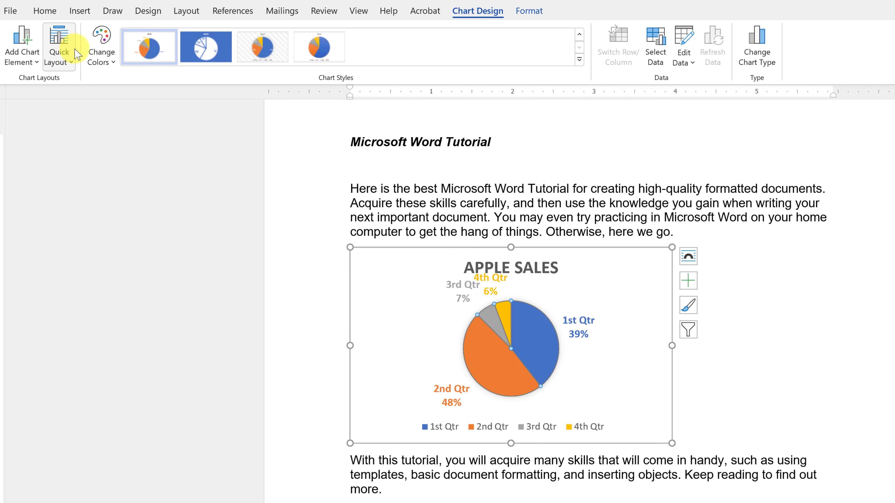
- Review the quick layouts and the Colorful and Monochromatic palettes available for the chart without applying any
click(58, 44)
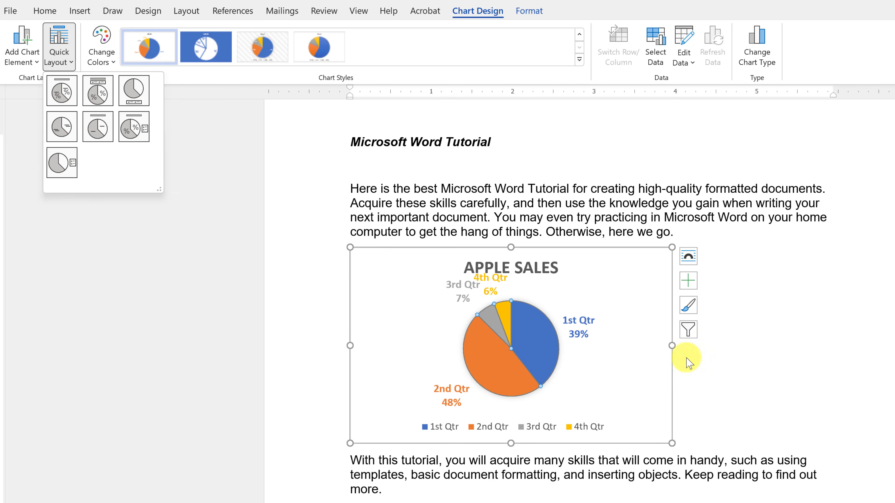
click(828, 384)
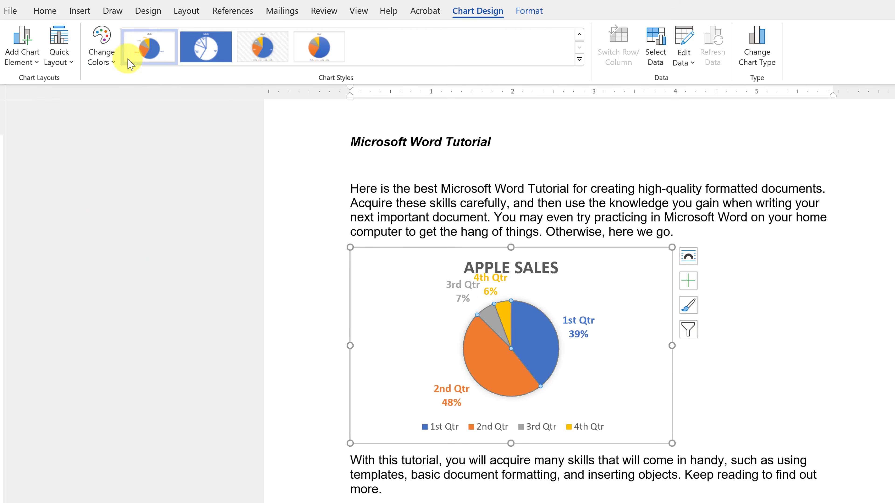
click(102, 53)
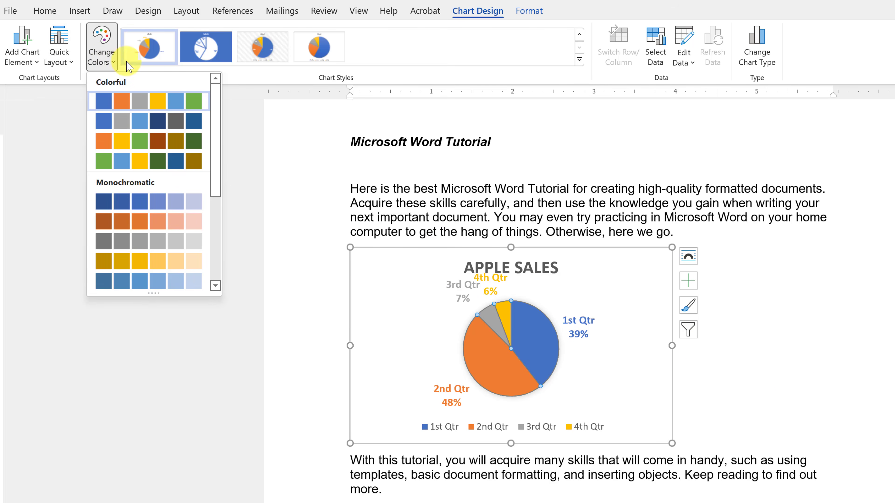
click(734, 329)
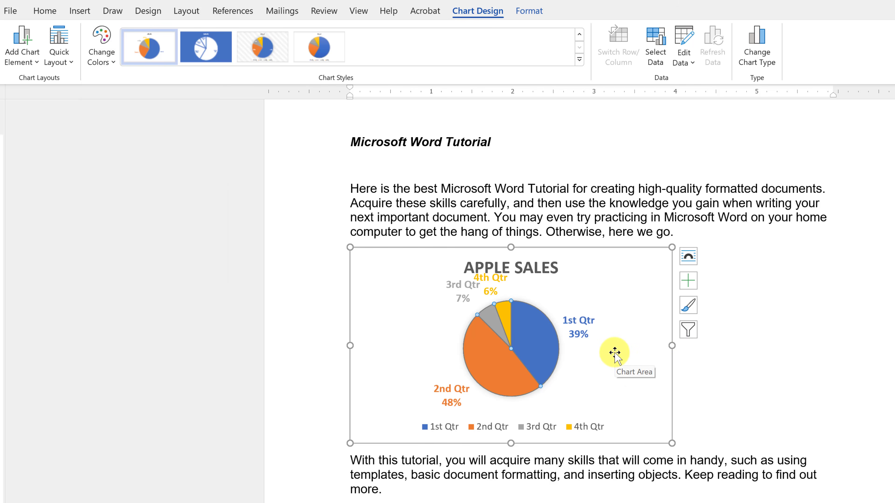
- Review the editing options offered for the chart area, close them, and select the blue 1st Qtr slice
right_click(608, 284)
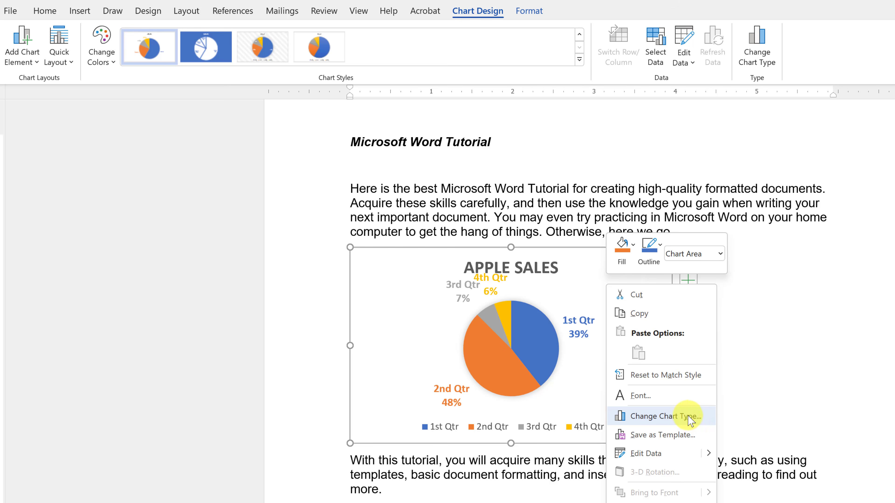
click(803, 367)
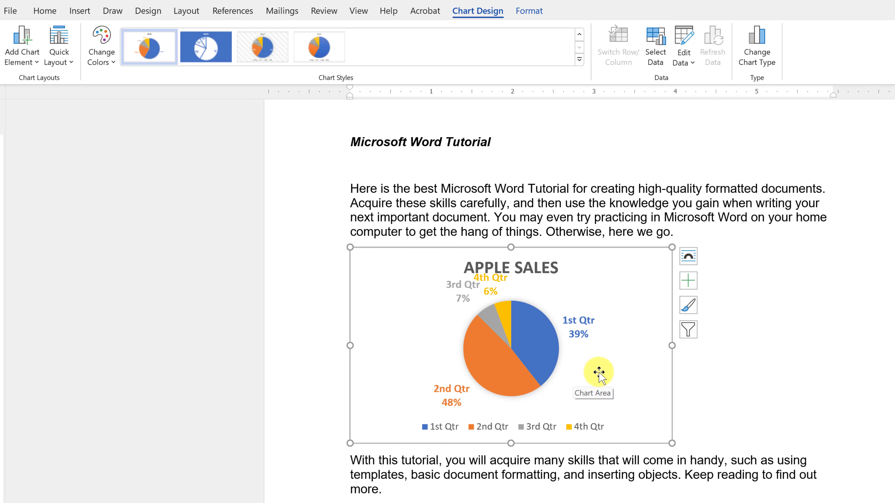
click(536, 354)
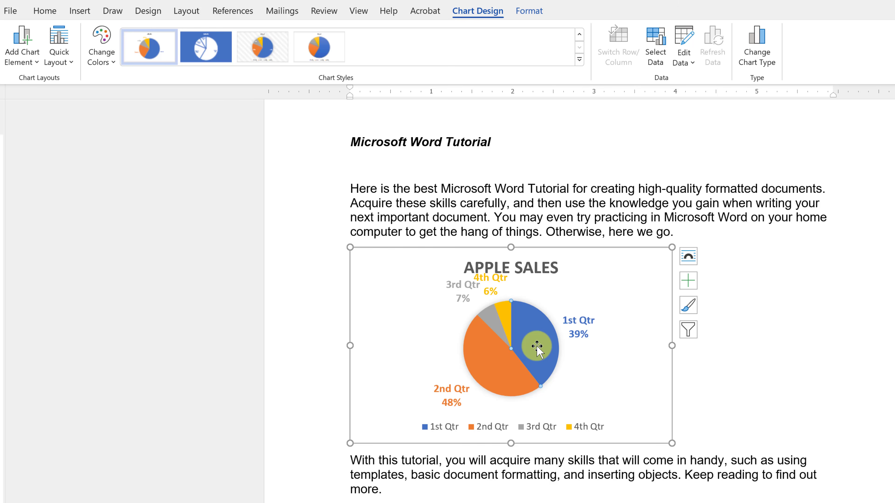
- Pull the blue 1st Qtr slice and the orange 2nd Qtr slice outward from the rest of the pie
click(604, 371)
click(543, 354)
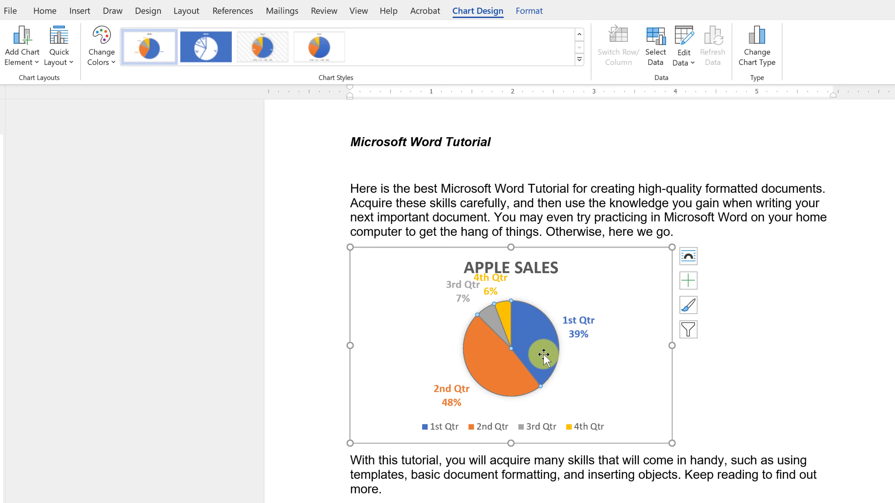
drag(544, 356, 573, 362)
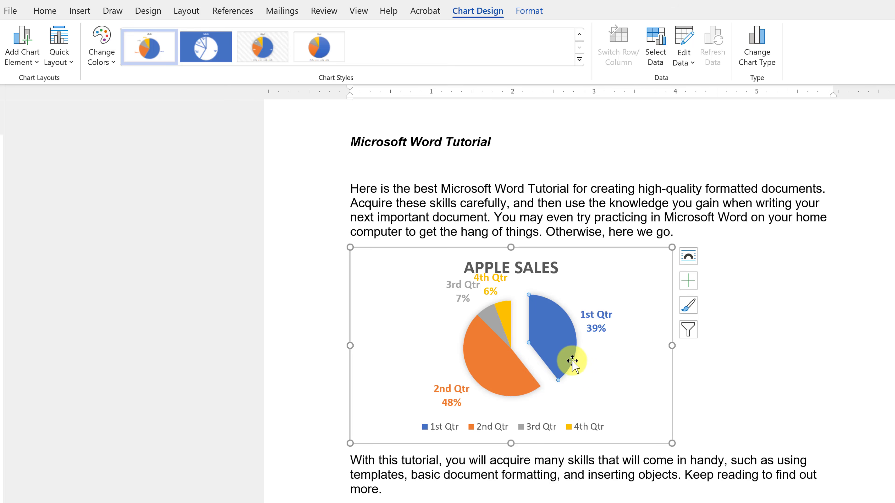
click(496, 363)
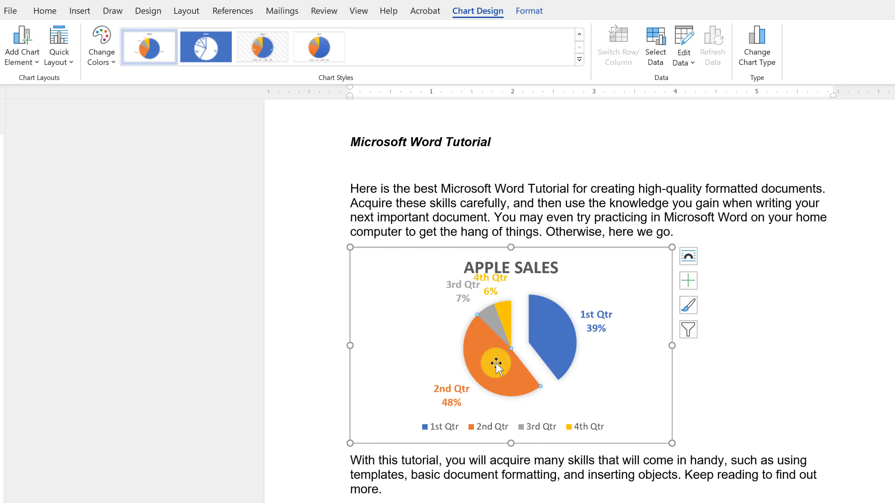
drag(496, 363, 473, 357)
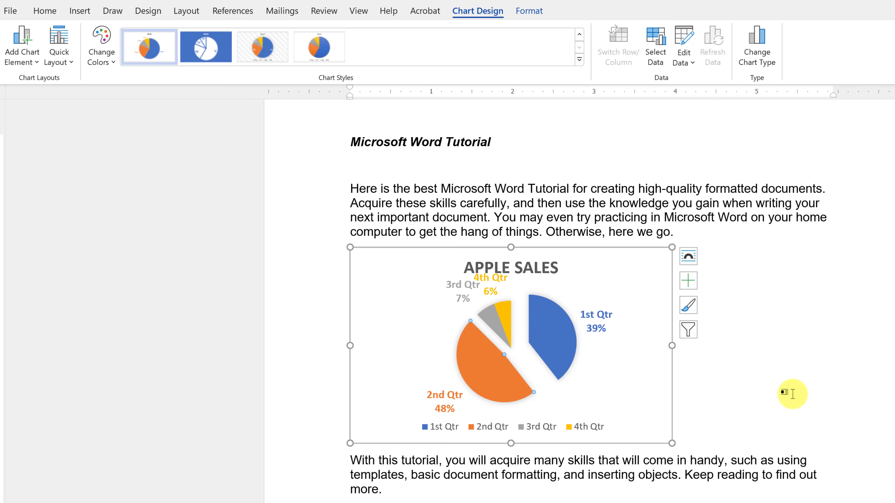
click(777, 378)
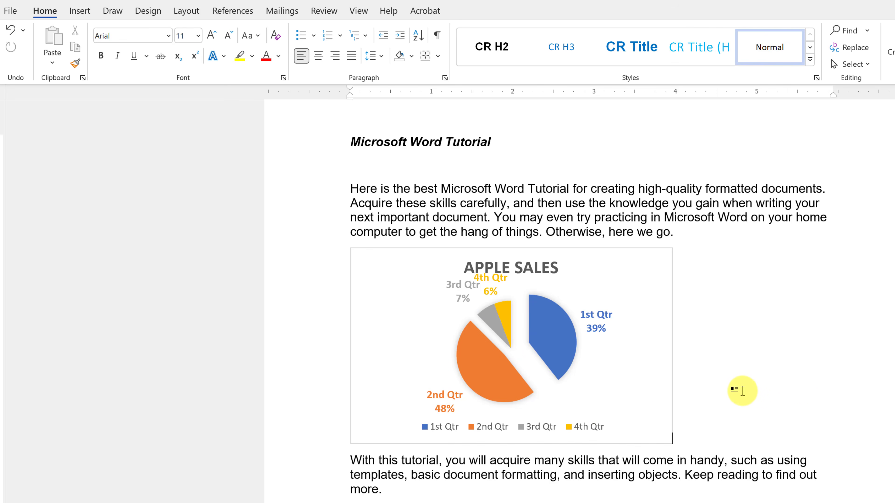
- Remove and re-add the pie chart's data labels, and do the same with its chart title
click(650, 386)
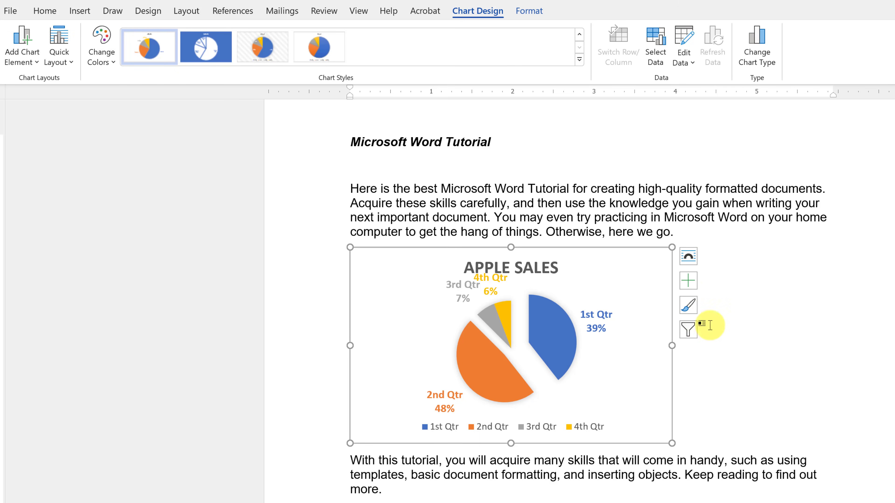
click(688, 284)
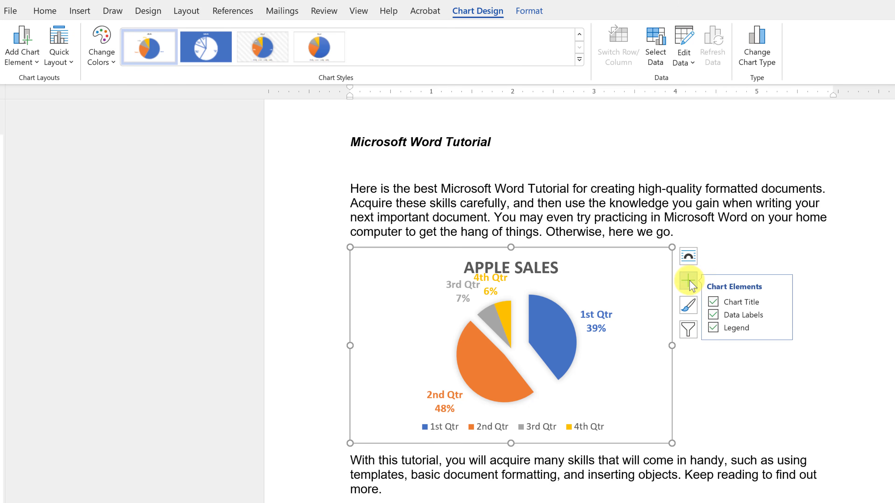
click(713, 315)
click(711, 315)
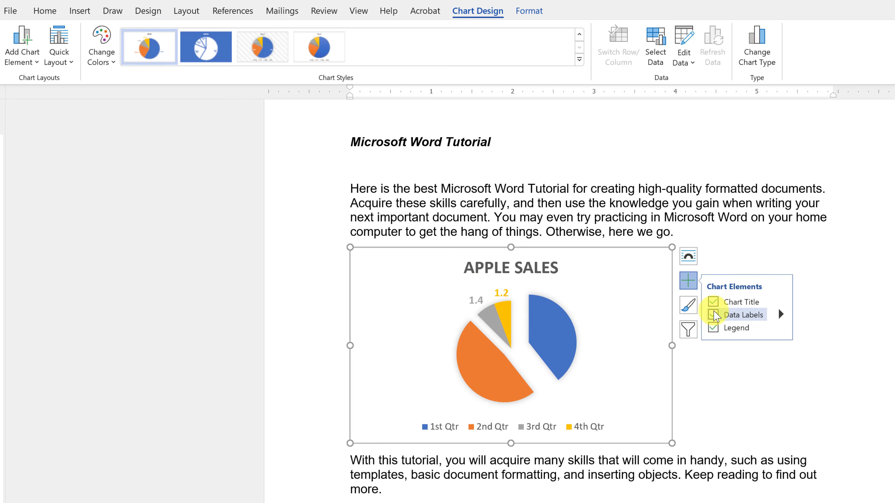
click(715, 304)
click(715, 304)
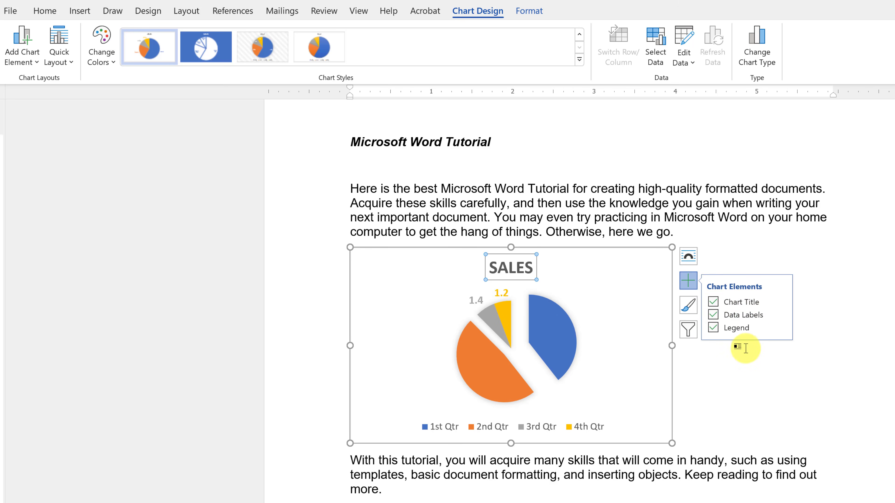
click(729, 393)
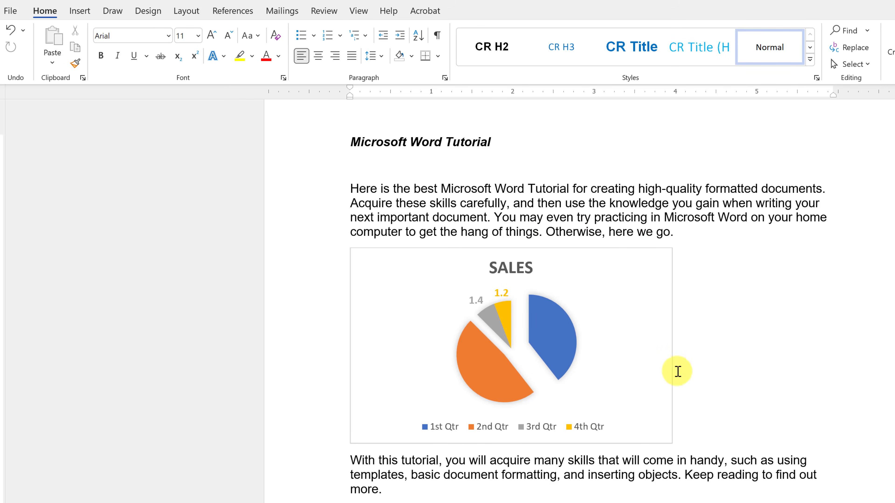
- Set the pie chart's text wrapping to Square so the following paragraphs flow beside it
right_click(627, 351)
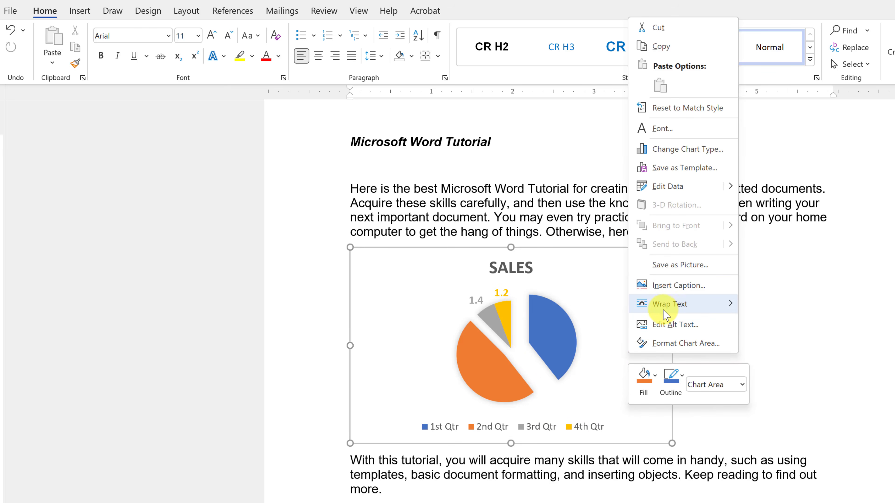
mouse_move(667, 312)
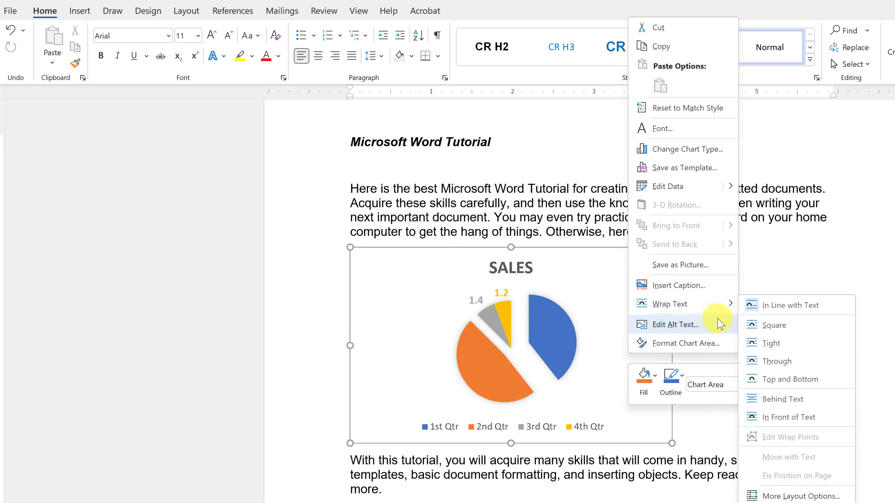
click(757, 325)
click(733, 354)
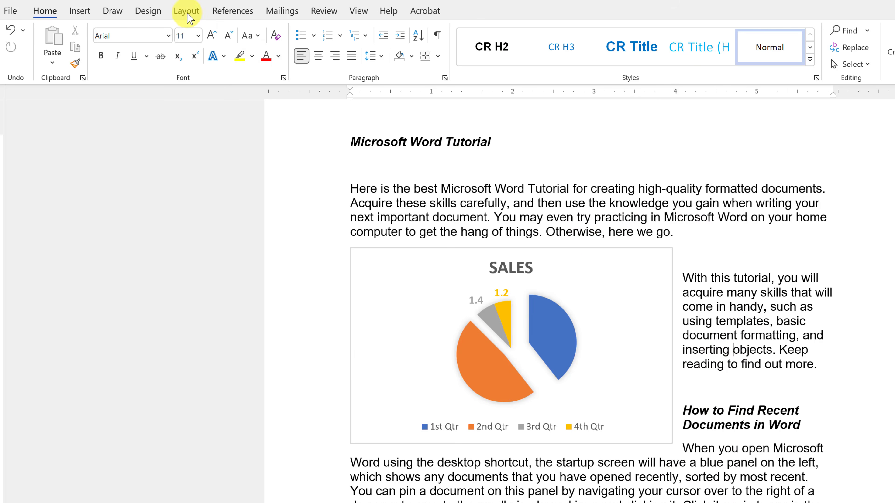
- Review the layout position and text wrapping options available for the selected pie chart without applying any
click(186, 10)
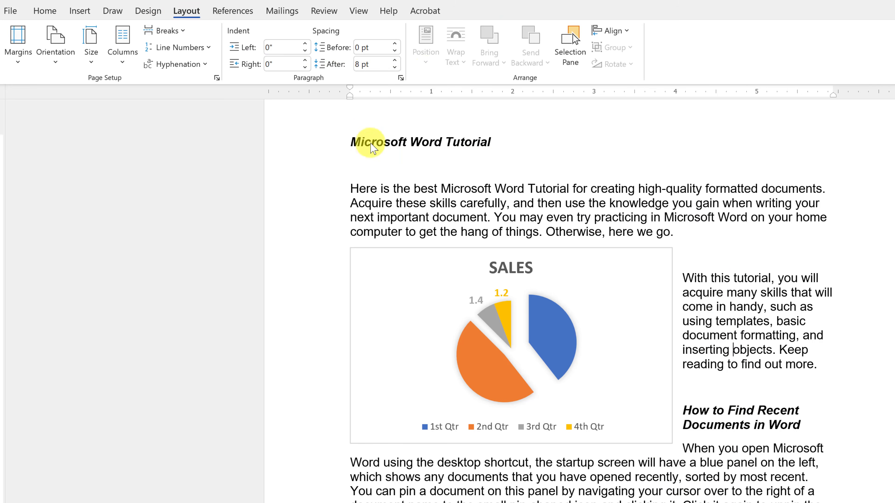
click(442, 344)
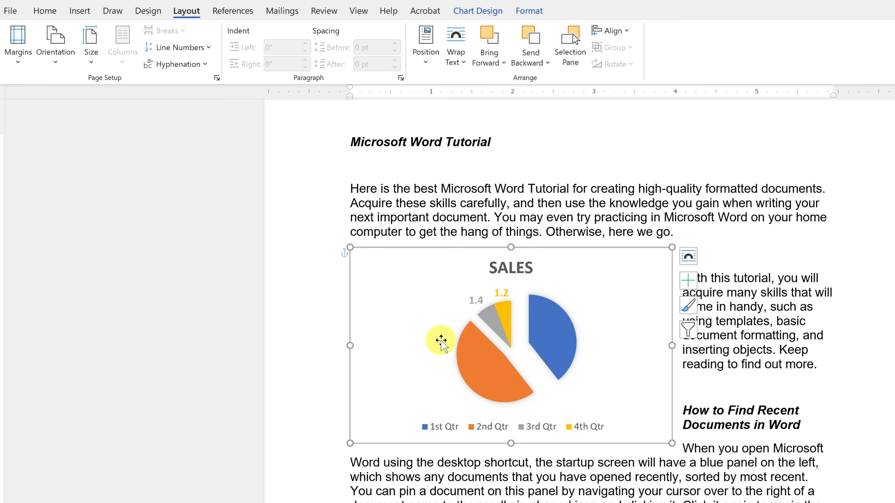
click(457, 65)
click(425, 62)
click(426, 62)
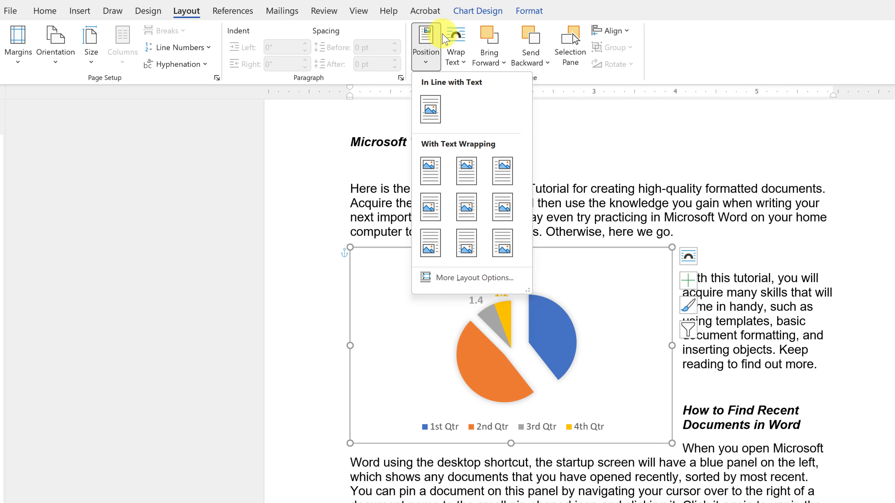
click(457, 49)
click(461, 102)
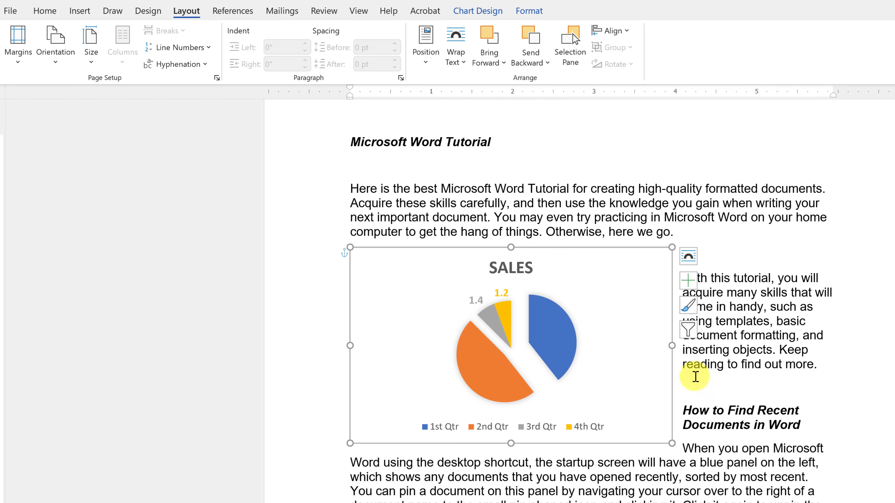
click(758, 425)
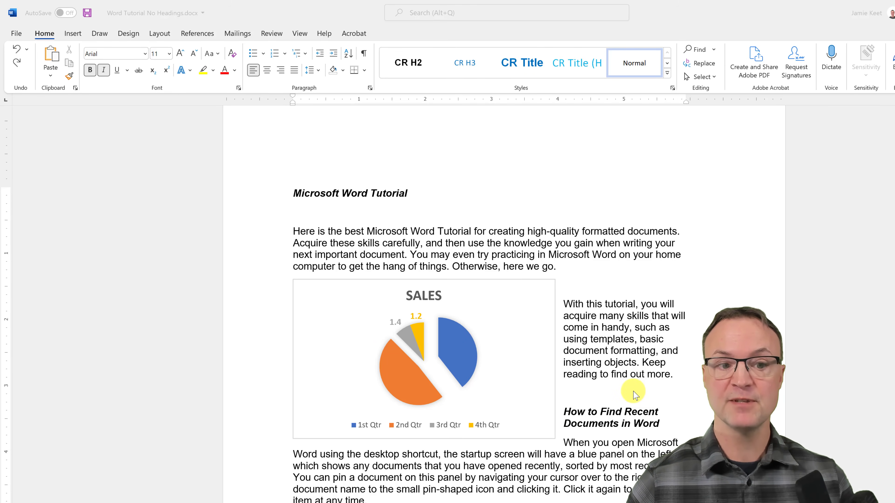
- Start a caption for the SALES pie chart, create the new label Fig., and make the caption read Fig. 1 Chart
scroll(635, 394, down, 1)
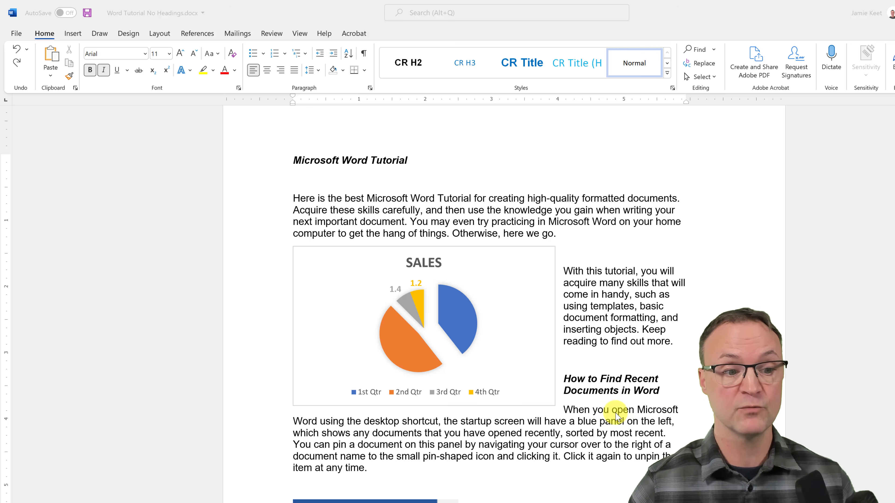
scroll(621, 414, down, 1)
scroll(621, 373, down, 1)
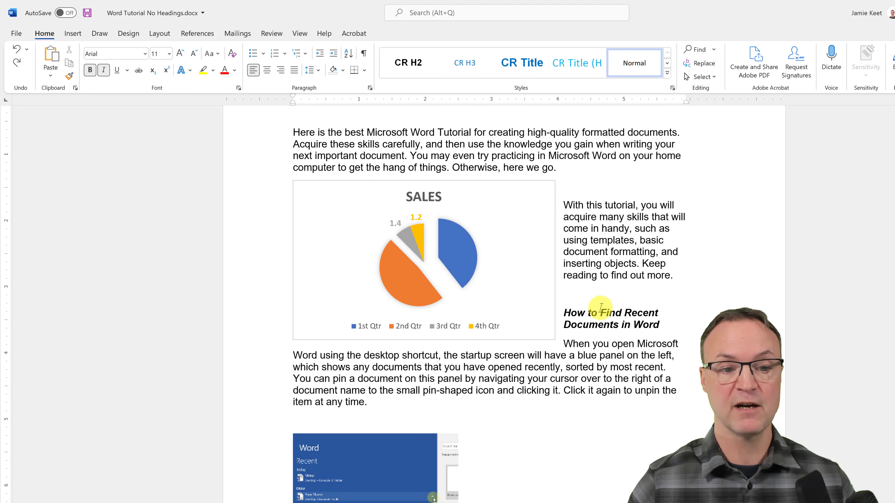
right_click(512, 272)
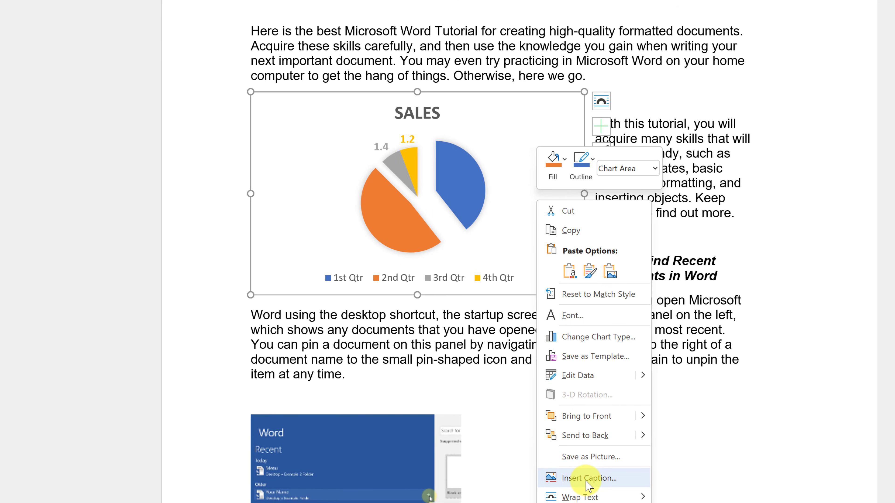
click(588, 479)
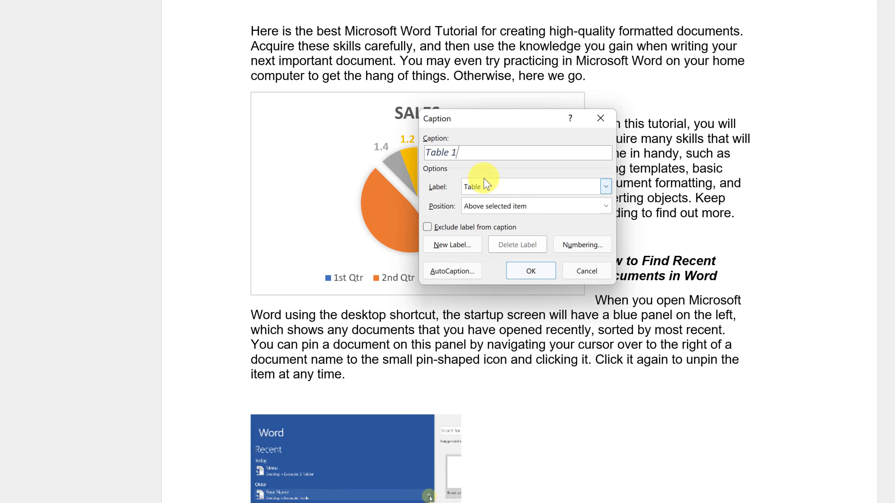
click(606, 186)
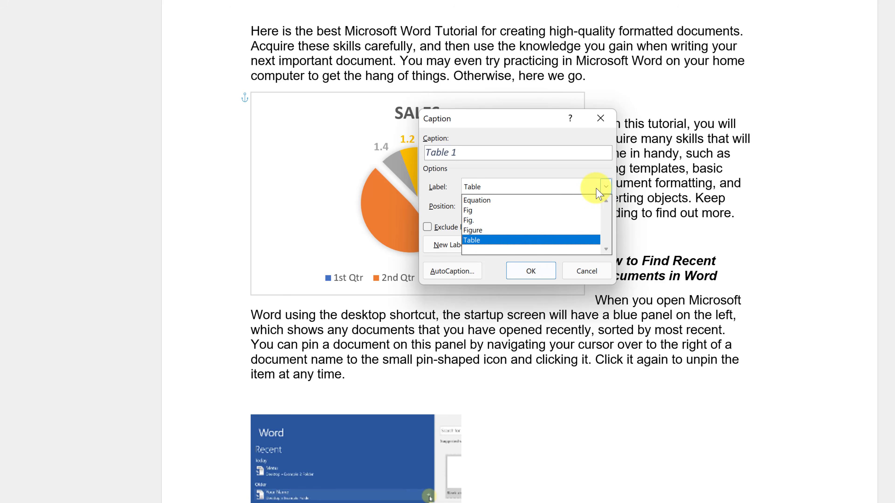
click(506, 229)
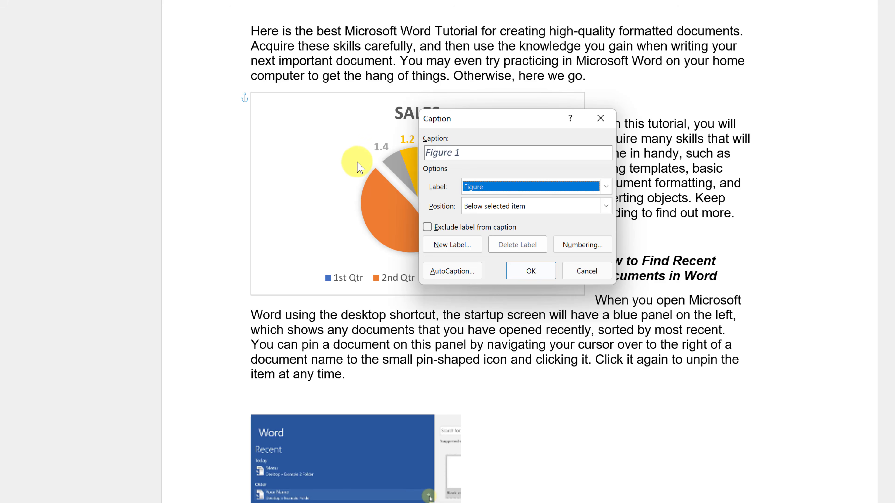
click(458, 247)
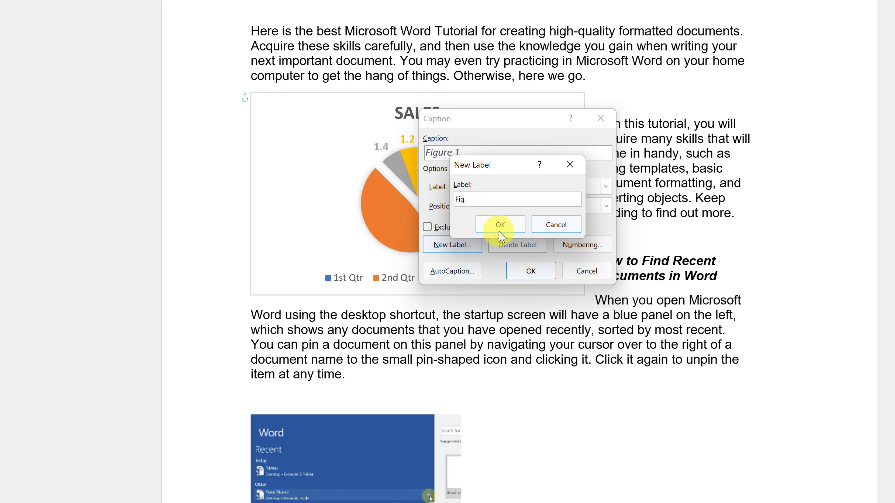
click(502, 225)
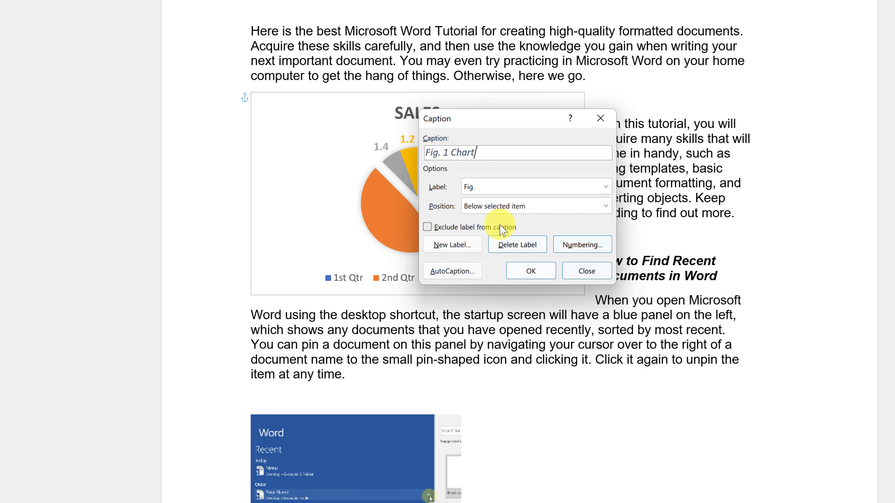
- Review the caption numbering formats and the chapter number option, keeping 1, 2, 3, … without chapter numbers
click(589, 249)
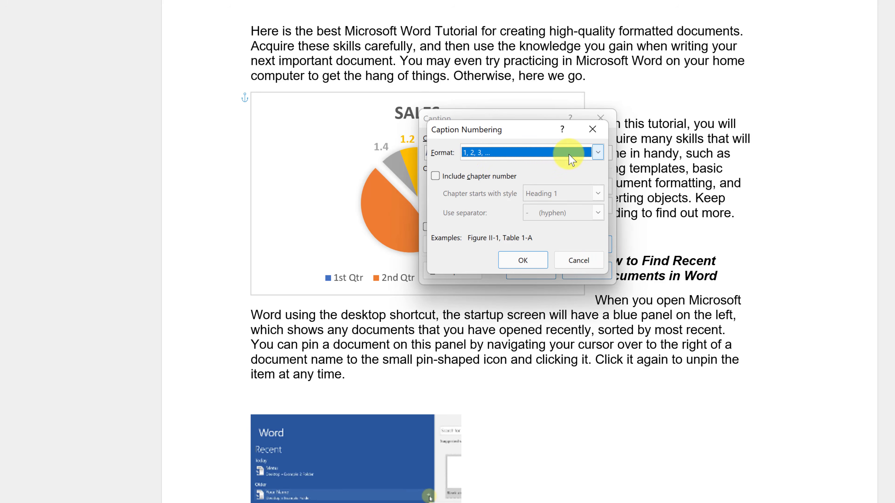
click(598, 152)
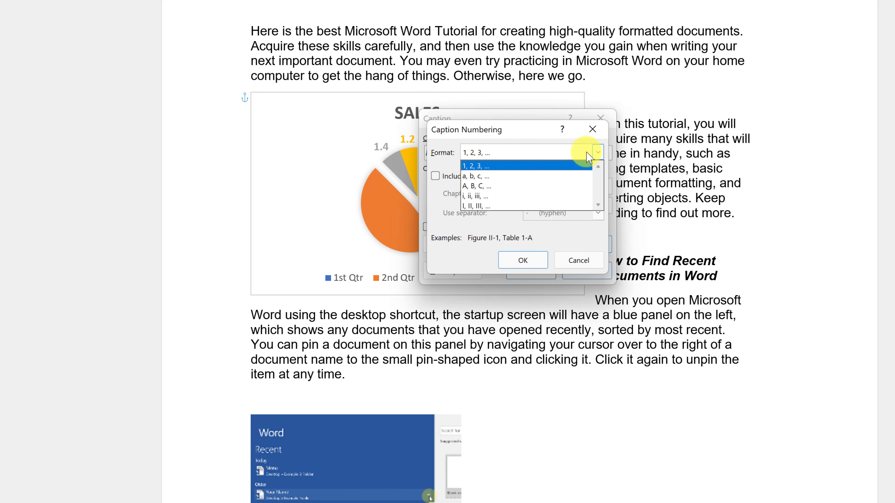
click(454, 152)
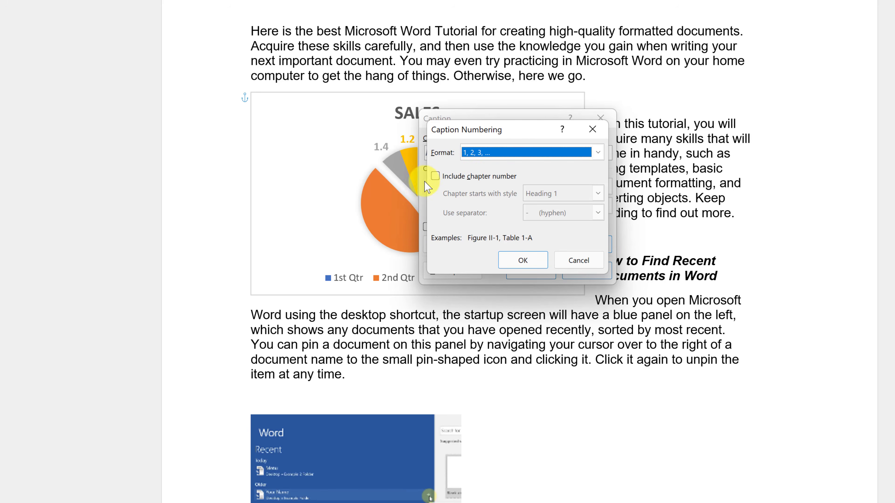
click(435, 176)
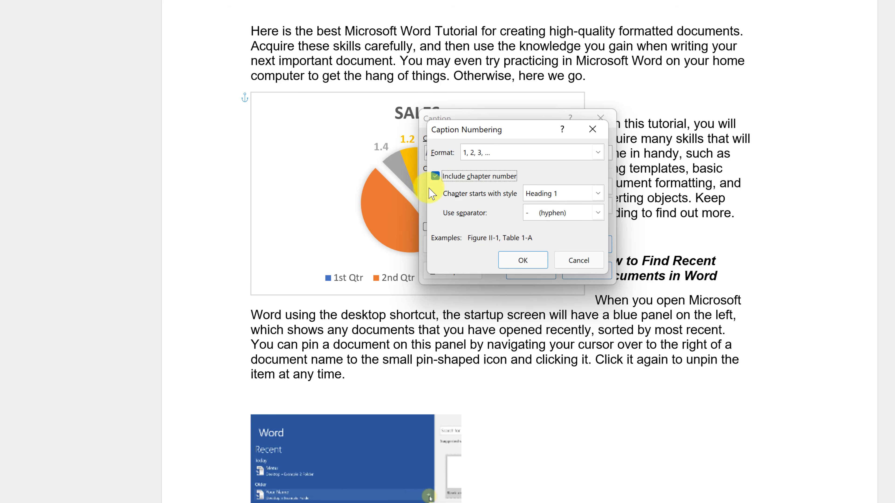
click(435, 176)
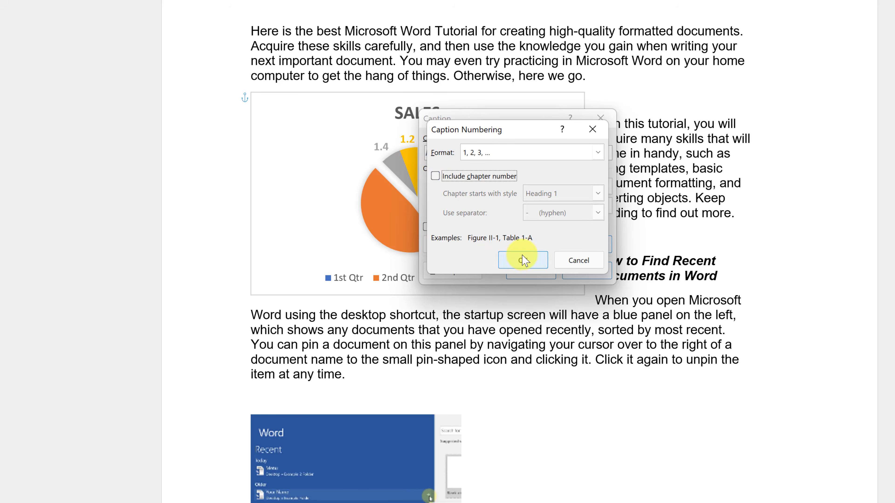
click(523, 260)
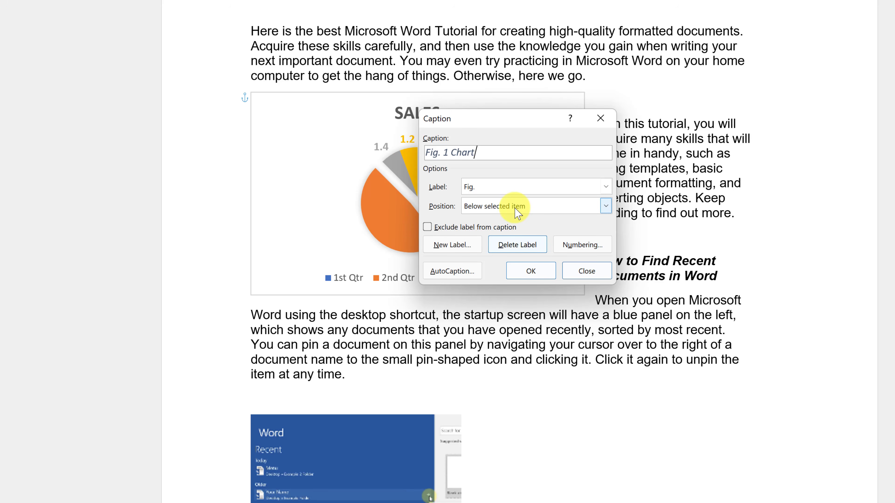
- Position the caption below the selected item and insert it under the pie chart
click(516, 210)
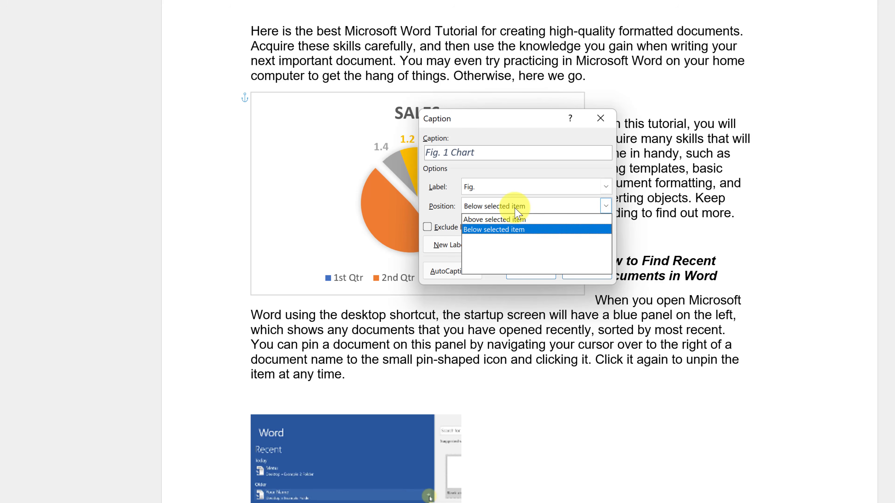
click(497, 229)
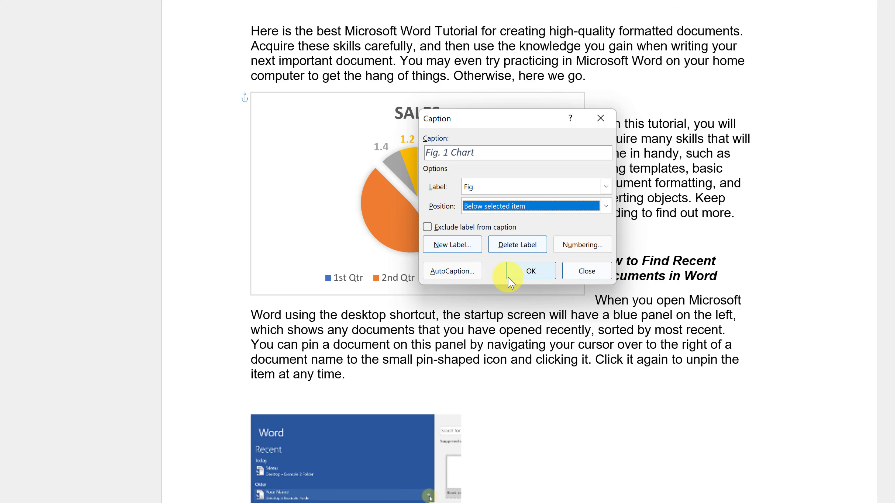
click(531, 272)
click(342, 344)
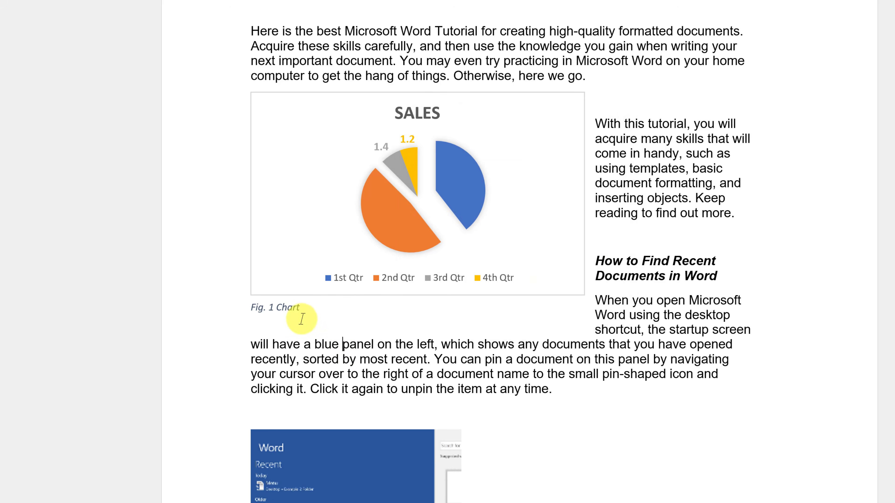
click(317, 243)
click(296, 308)
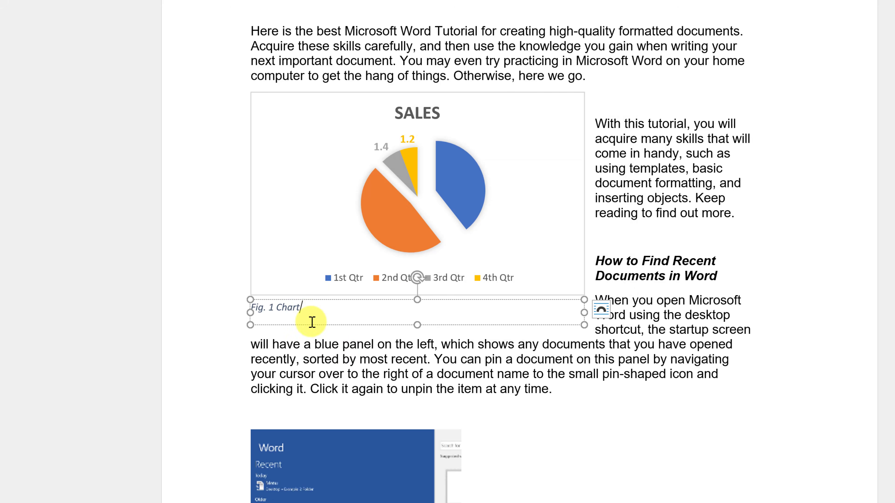
click(363, 361)
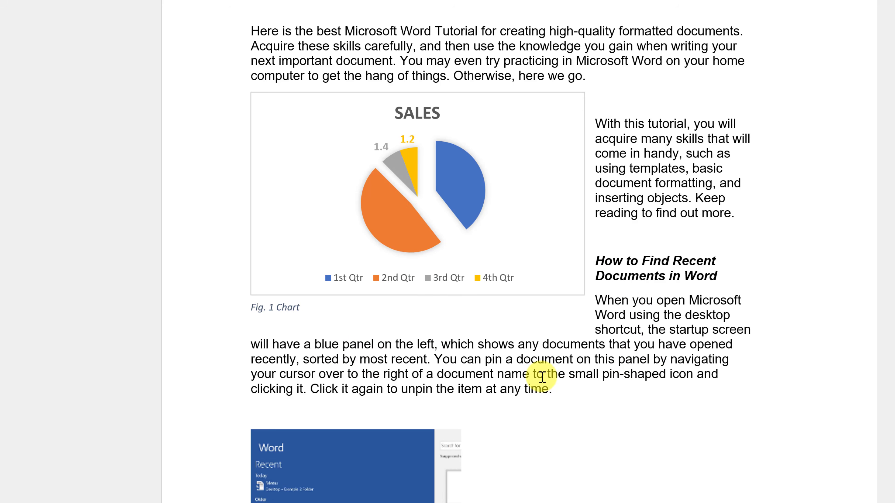
- Caption the screenshot of Word's recent documents list as Fig. 2 image, using the Fig. label below the selected item
scroll(542, 377, down, 1)
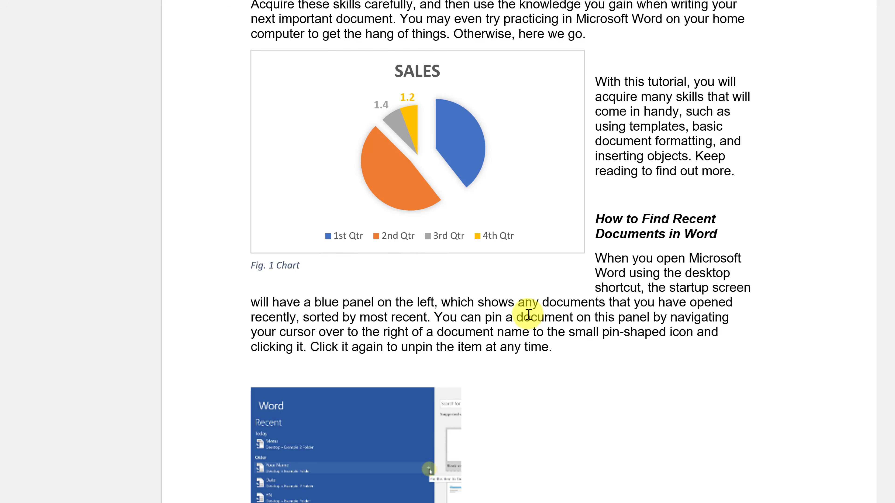
scroll(448, 331, down, 1)
scroll(448, 332, down, 4)
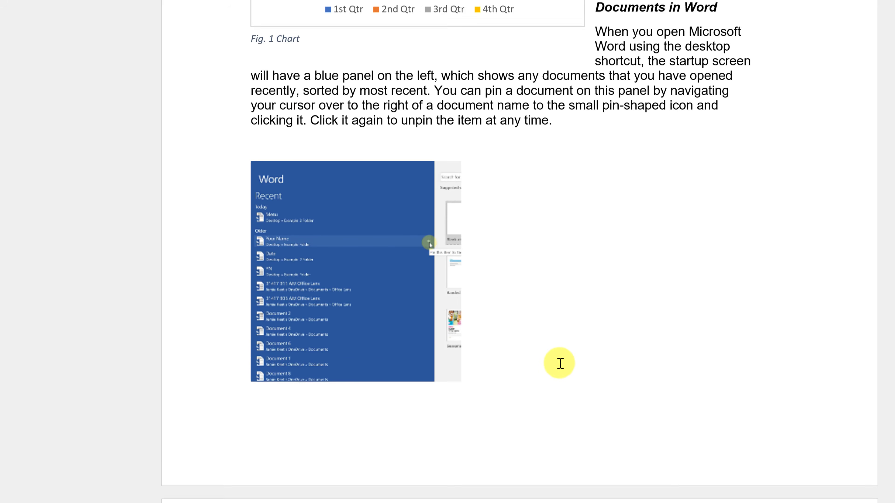
click(346, 264)
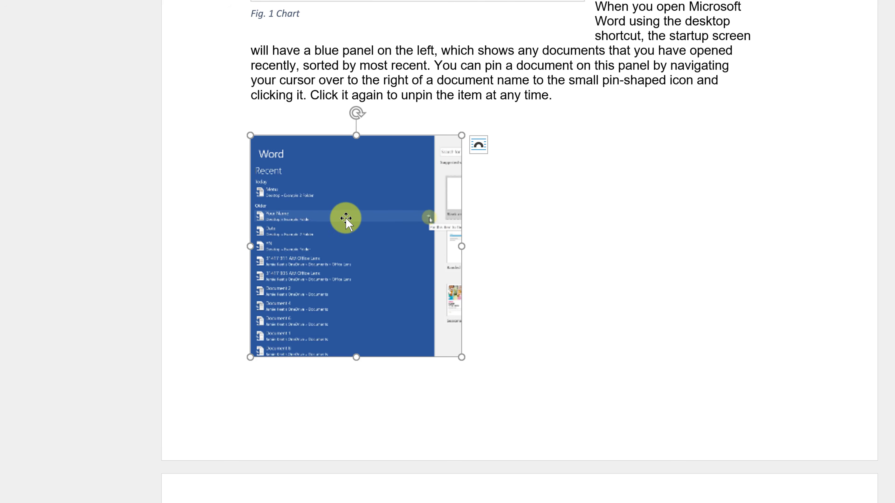
right_click(345, 217)
click(409, 456)
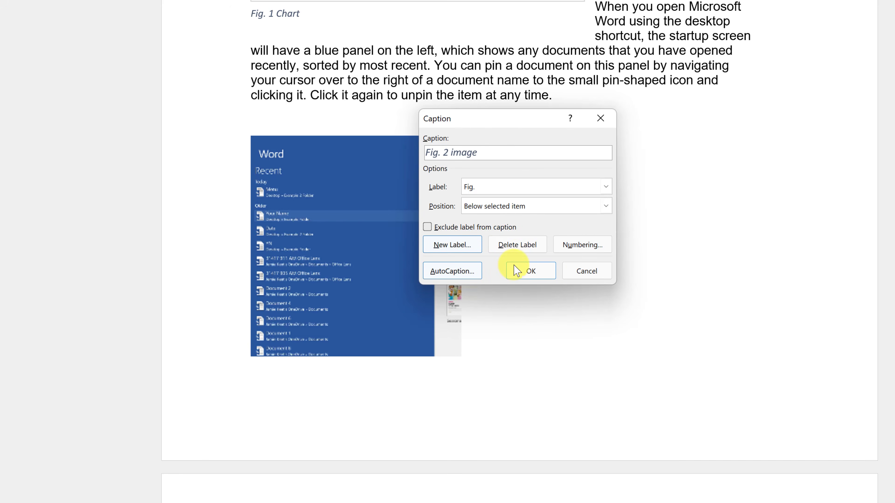
click(531, 271)
scroll(495, 280, down, 12)
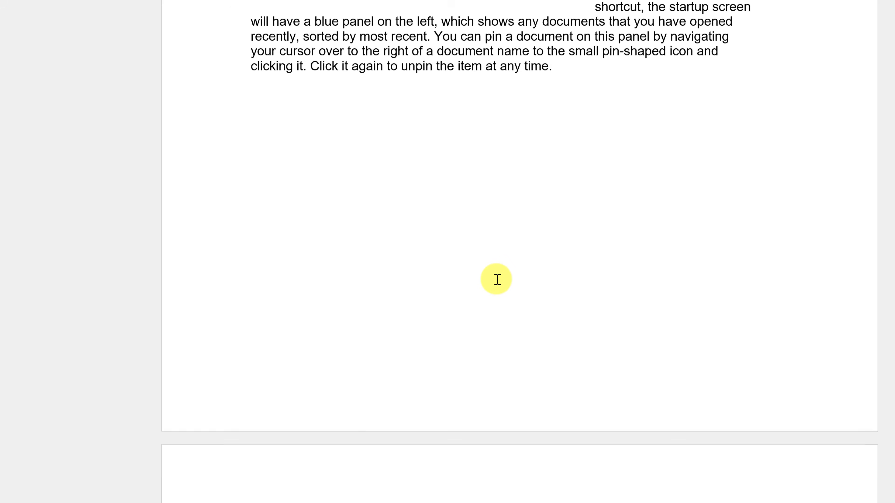
scroll(501, 271, down, 3)
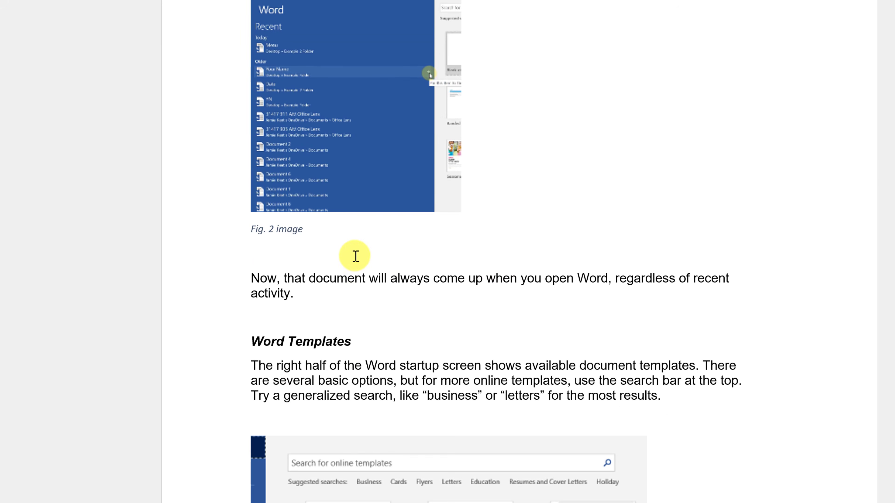
- Insert a three-column, three-row table on the blank line above the Word Templates heading and give it a light grey banded style
scroll(424, 335, down, 5)
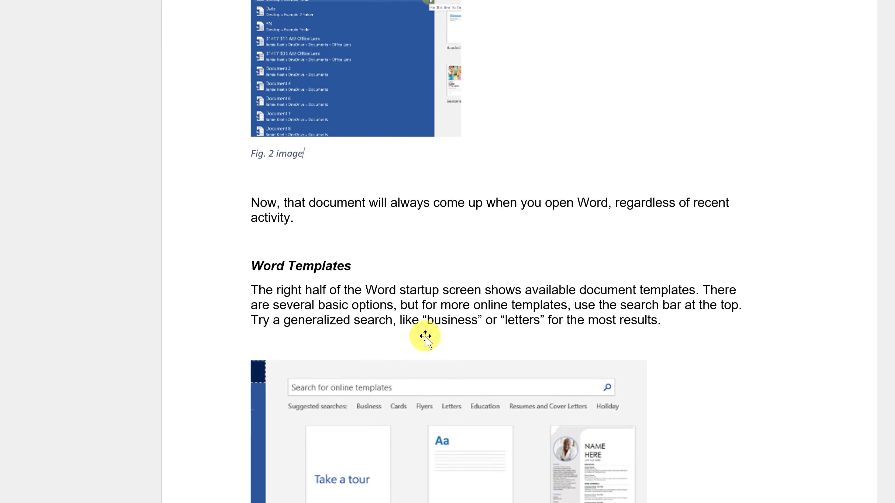
scroll(440, 325, down, 3)
scroll(436, 316, up, 2)
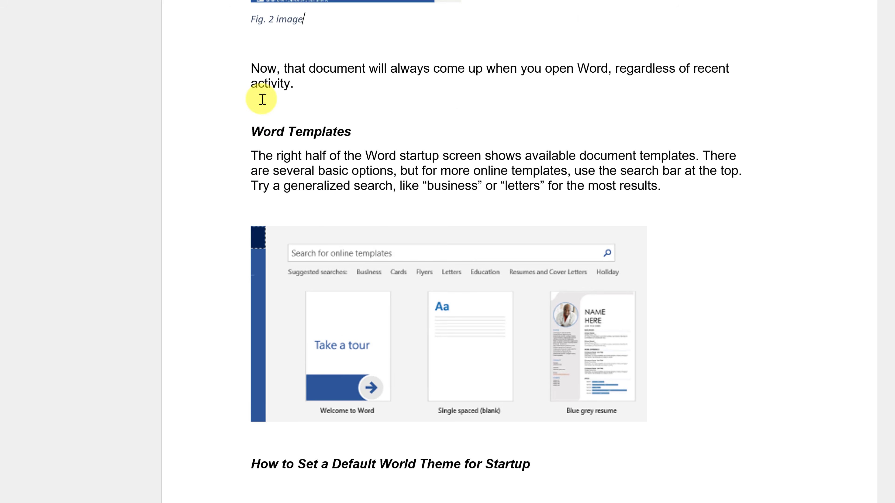
click(258, 106)
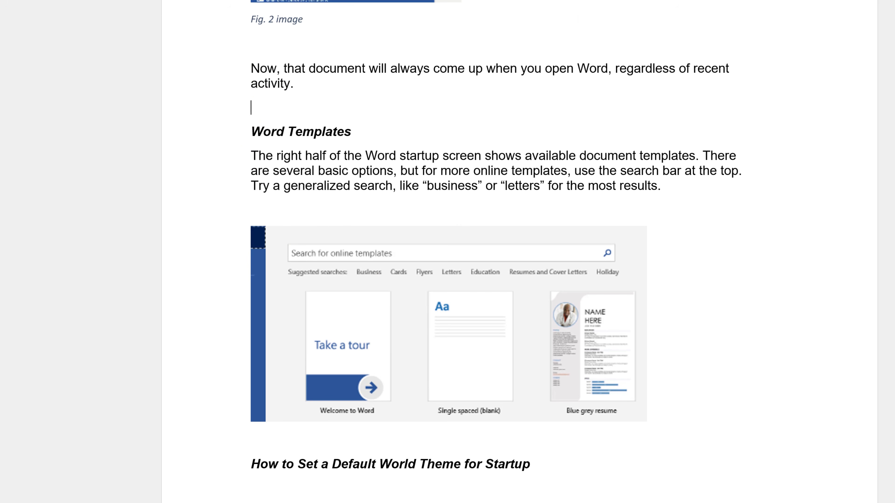
click(1, 1)
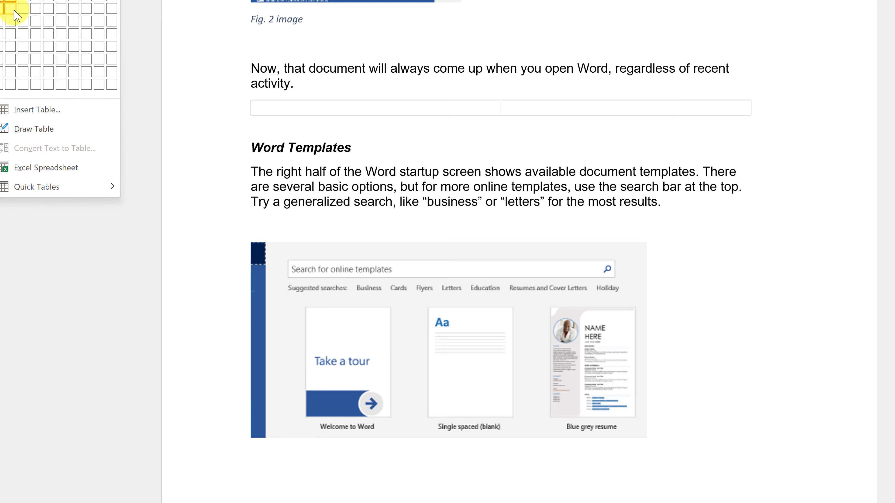
click(27, 23)
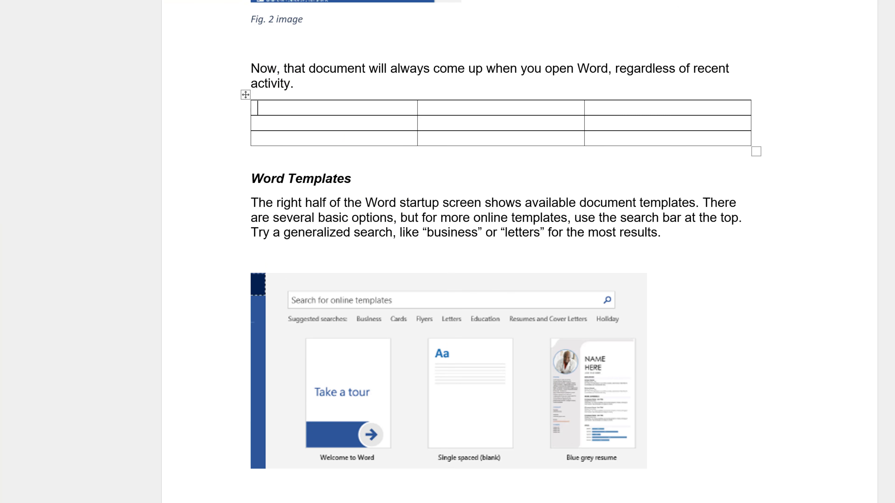
scroll(412, 212, up, 1)
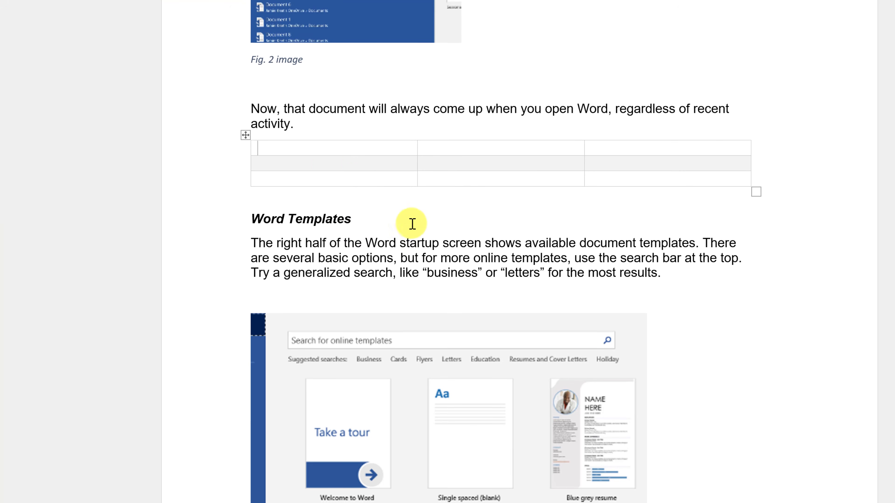
- Caption the whole new table as Table 1 First, using the Table label above the selected item
click(246, 137)
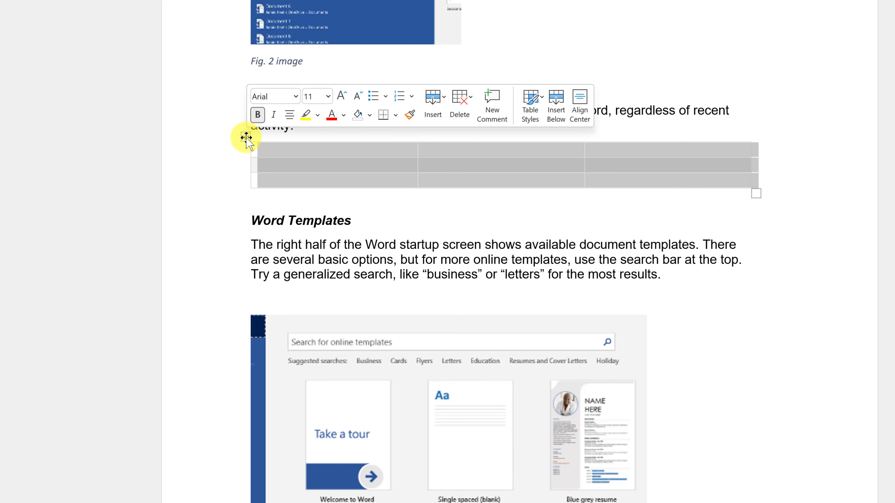
right_click(246, 137)
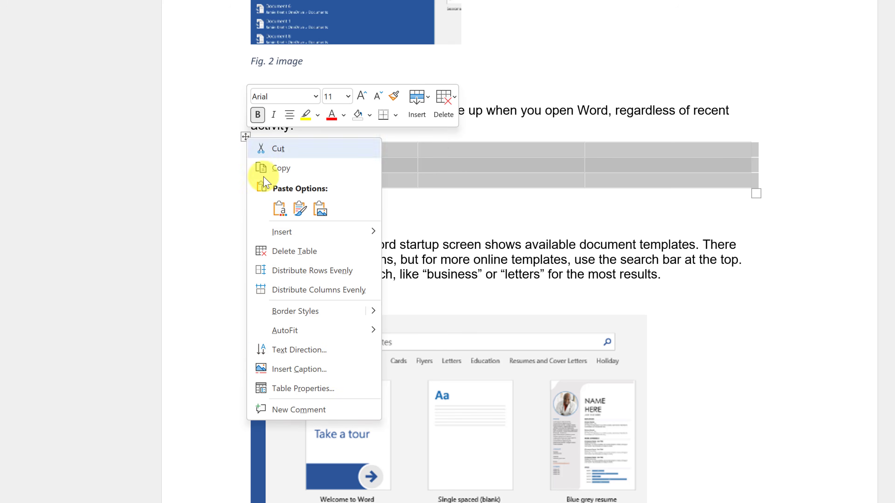
click(334, 368)
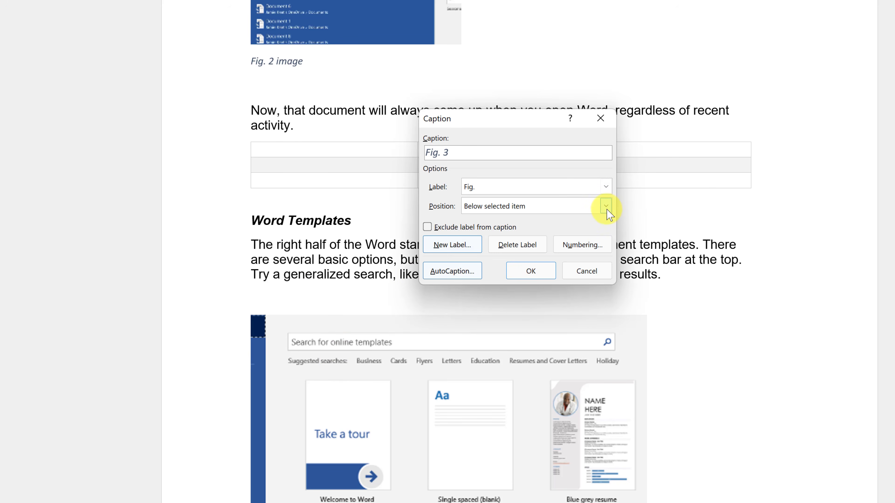
click(606, 187)
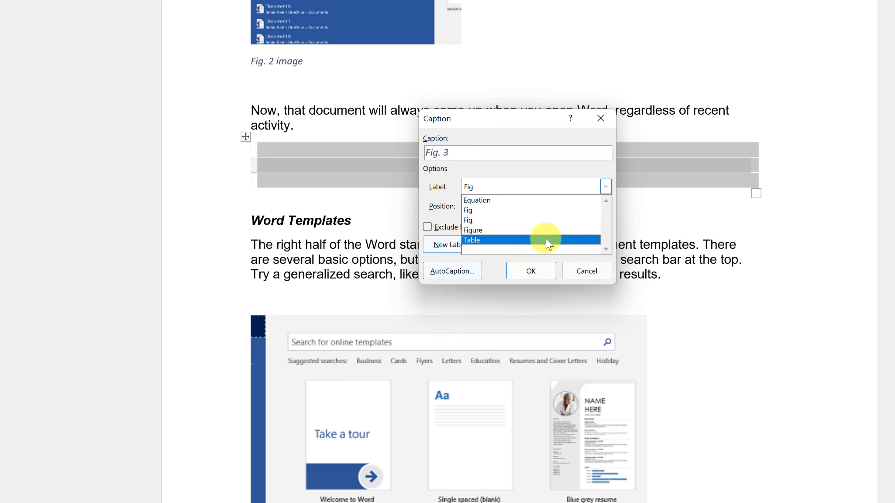
click(486, 237)
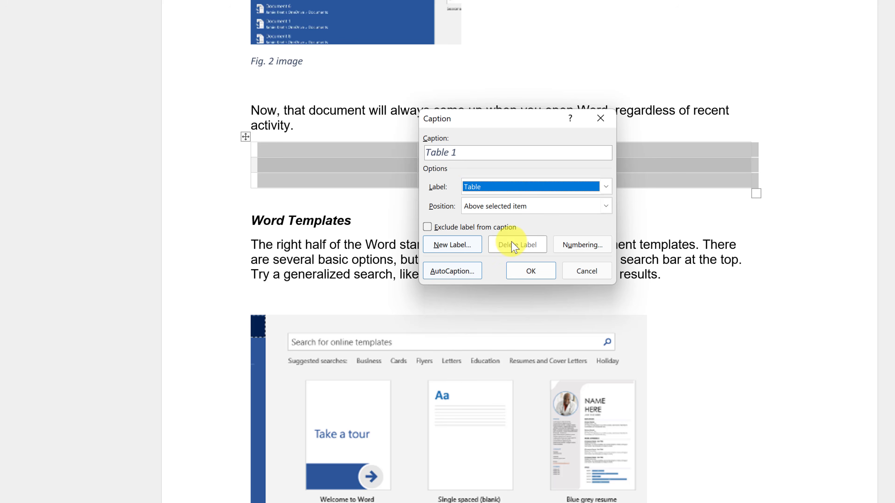
click(495, 159)
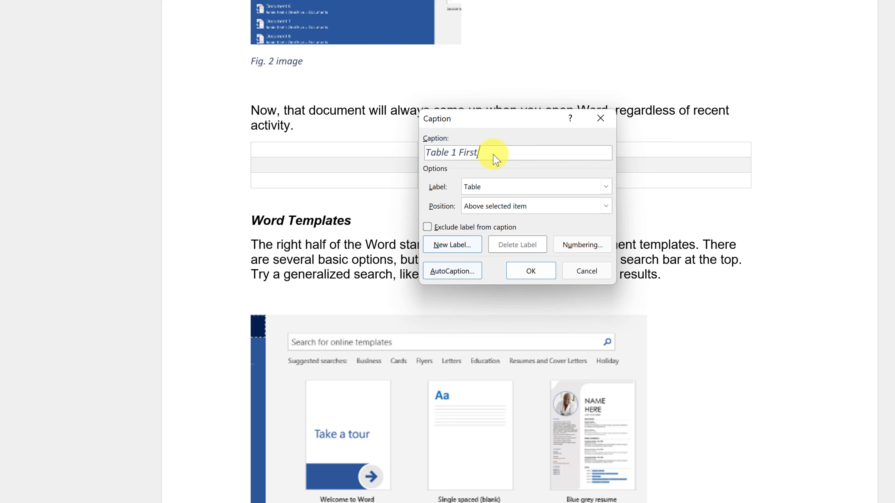
click(538, 270)
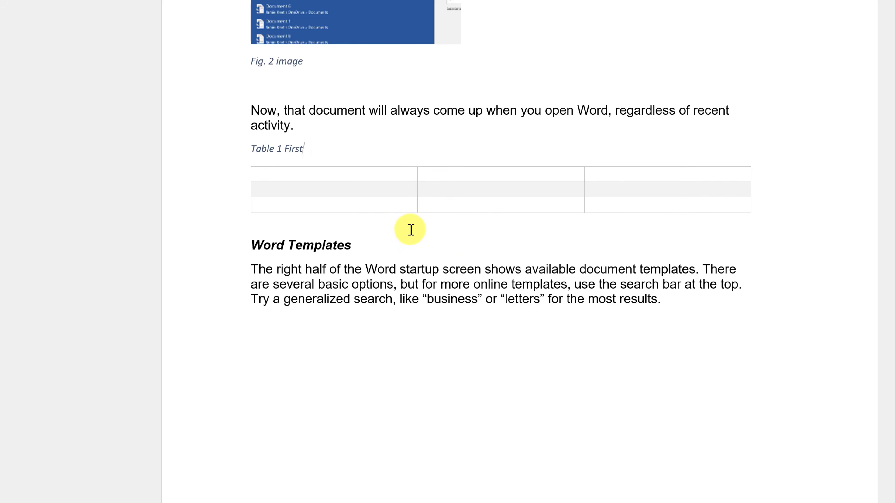
- Caption the online templates screenshot as Fig. 3, using the Fig. label below the selected item
scroll(294, 168, up, 5)
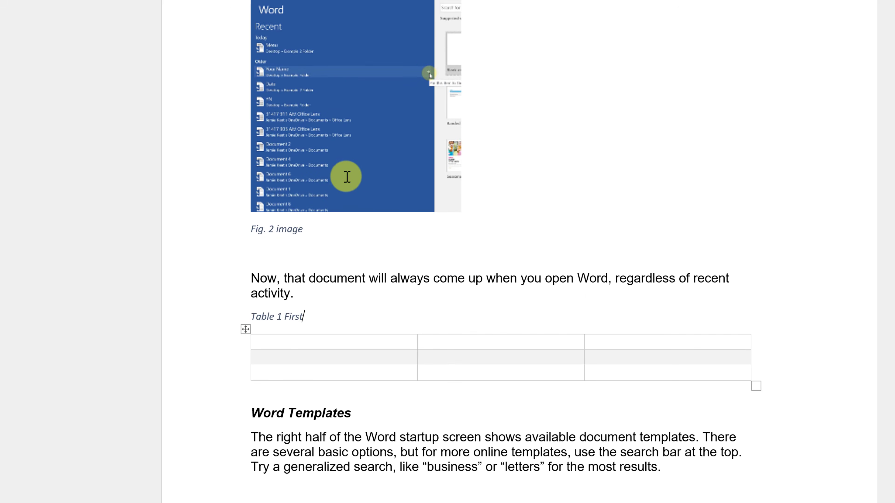
scroll(347, 177, down, 5)
scroll(368, 163, up, 1)
scroll(368, 166, down, 12)
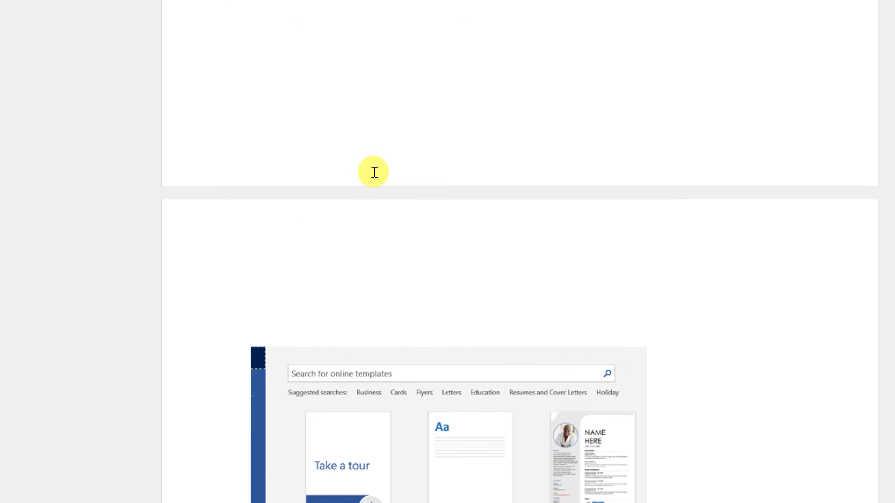
scroll(374, 172, down, 7)
right_click(380, 178)
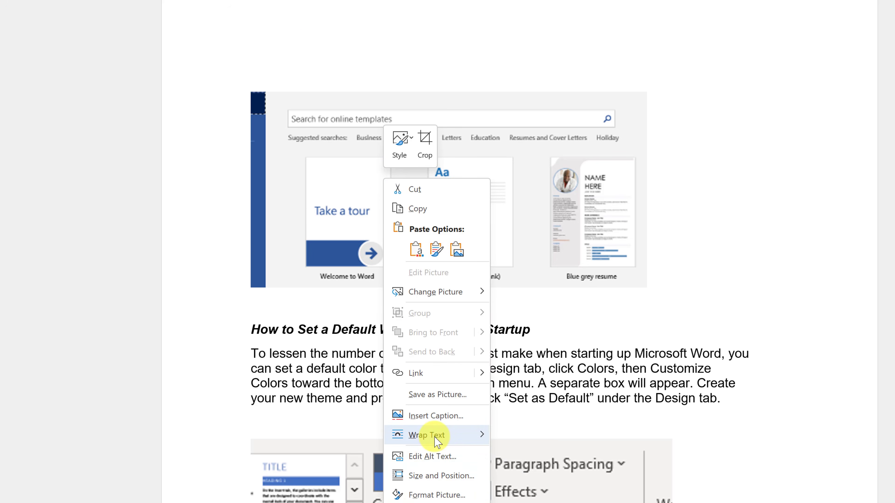
click(429, 417)
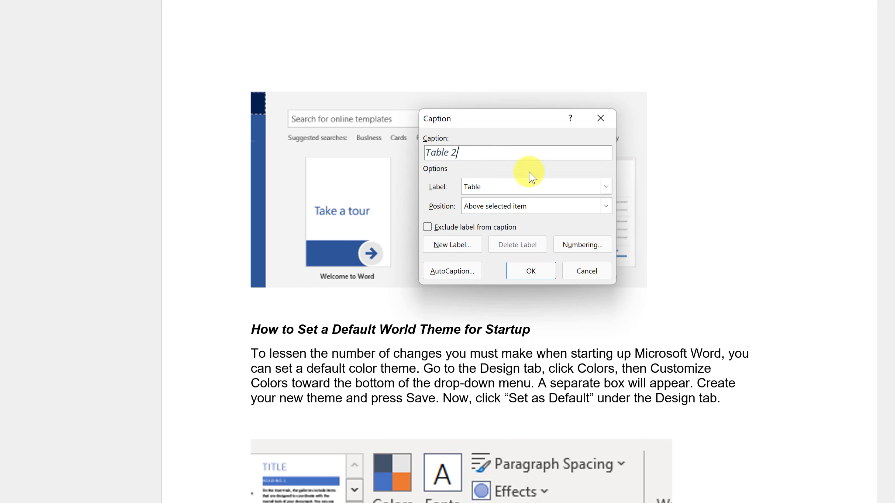
click(591, 206)
click(591, 192)
click(556, 188)
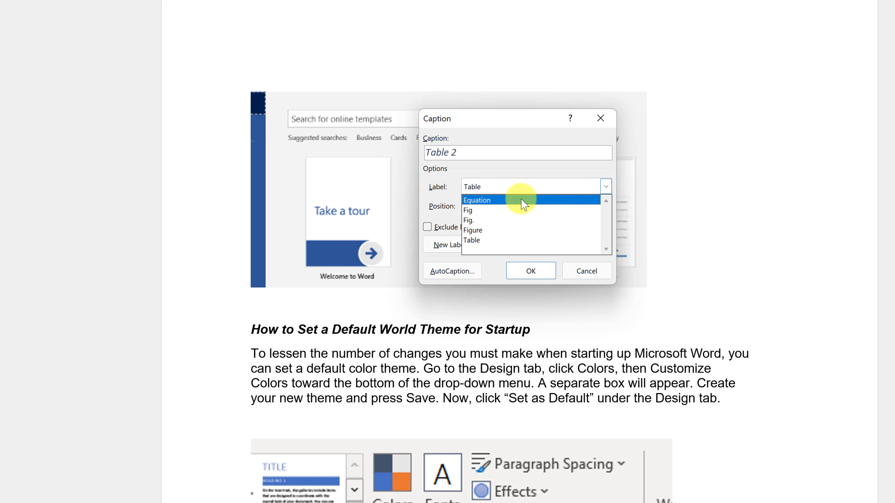
click(493, 220)
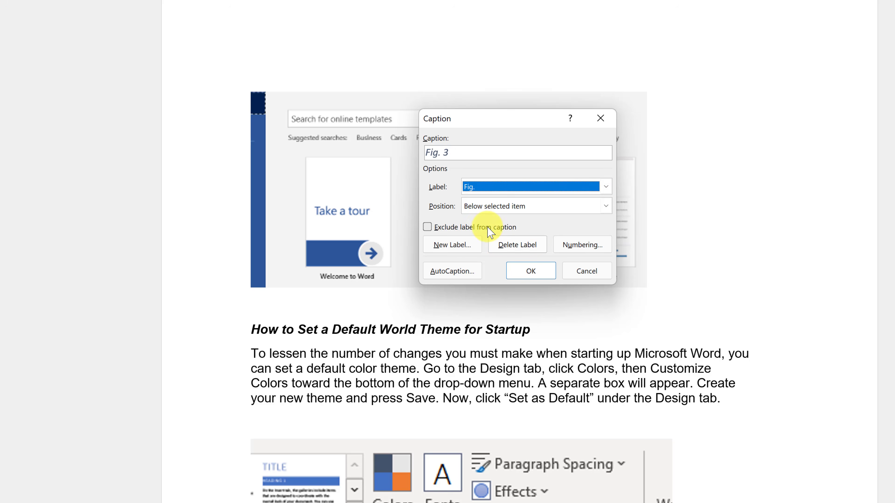
click(540, 277)
scroll(845, 338, down, 2)
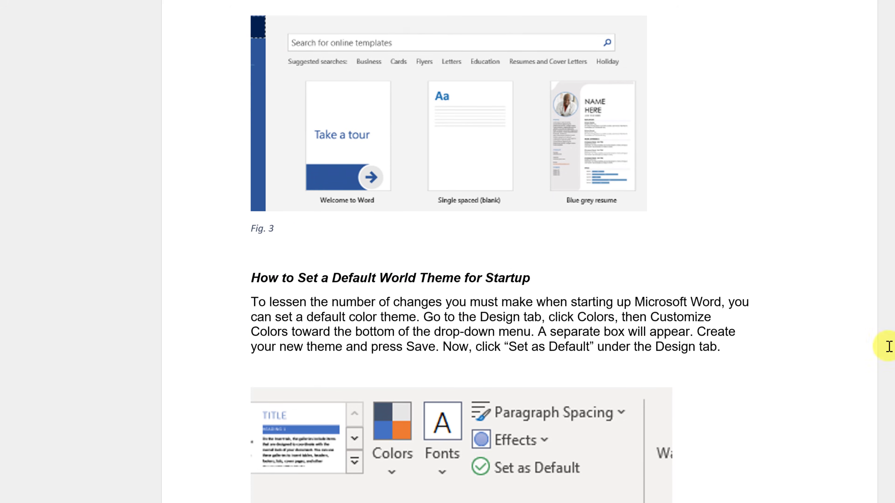
scroll(889, 347, down, 1)
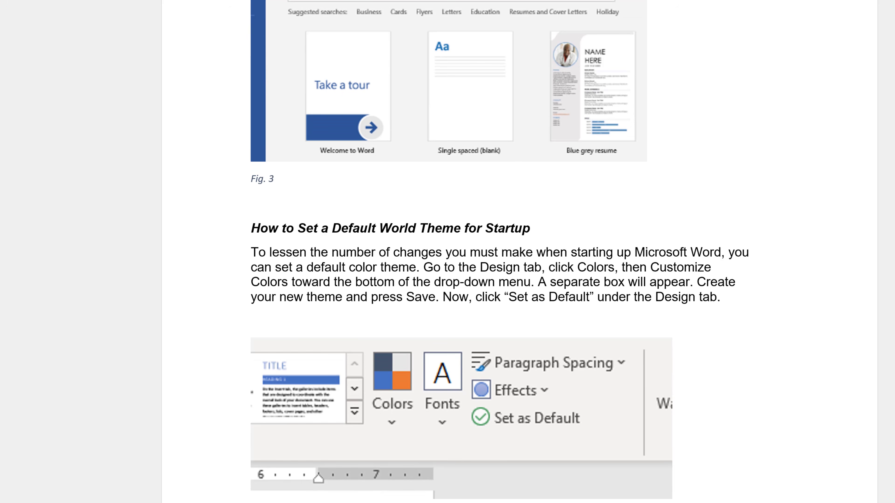
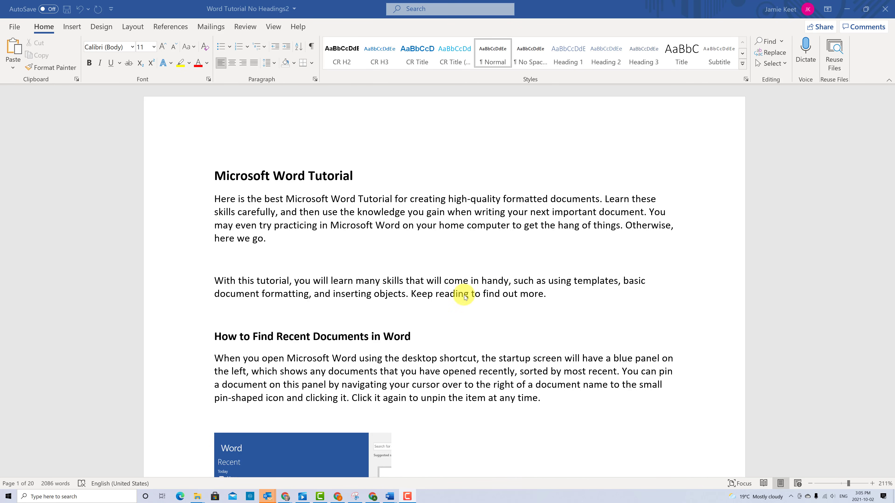
- Set the font size of the heading How to Find Recent Documents in Word to 14
scroll(462, 255, down, 1)
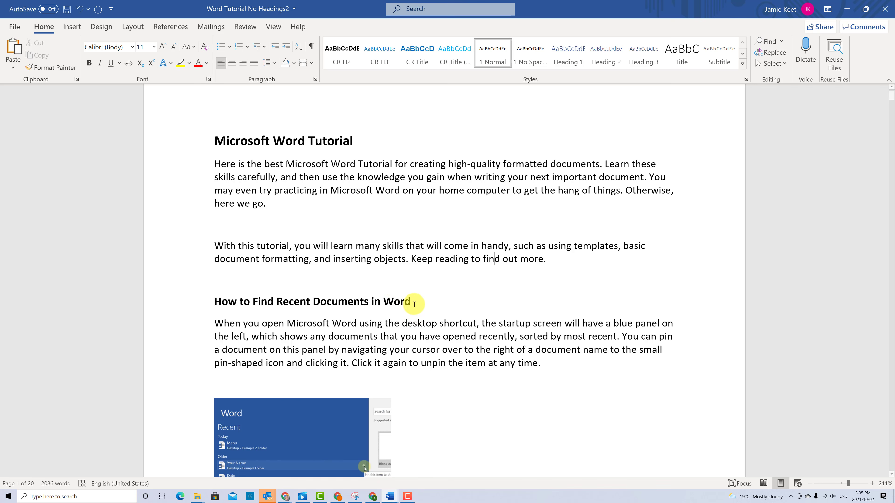
drag(414, 304, 215, 304)
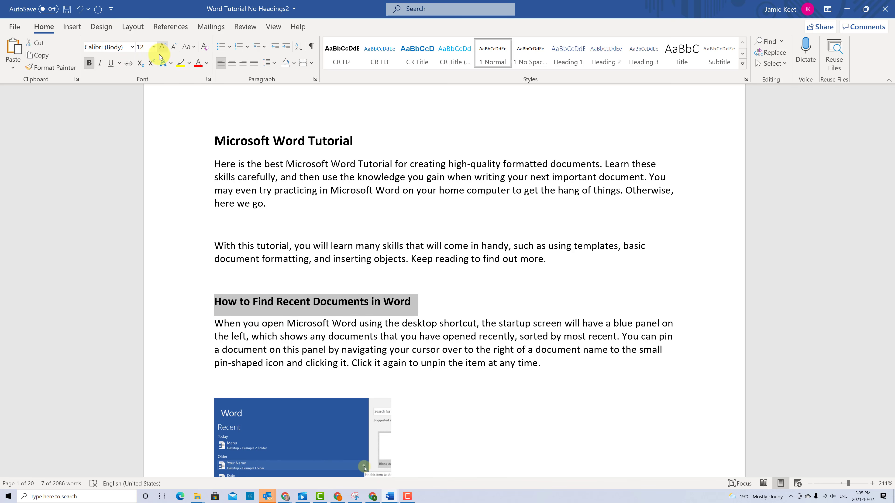
click(153, 48)
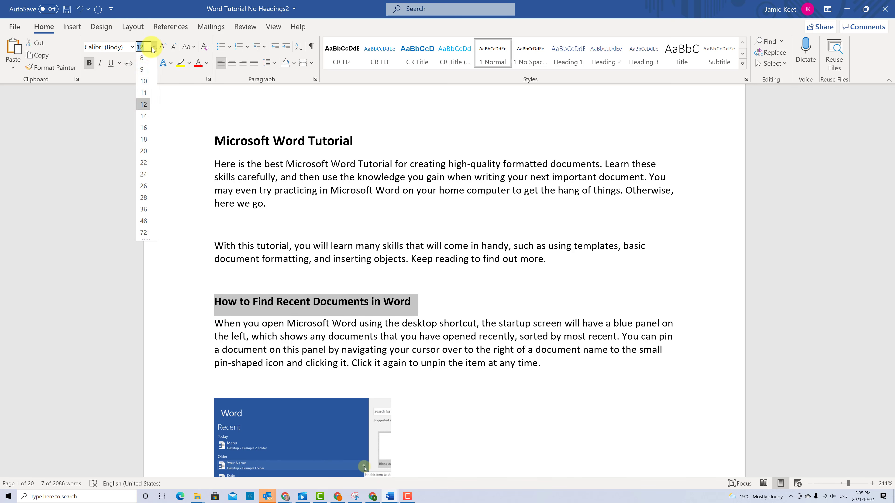
click(143, 116)
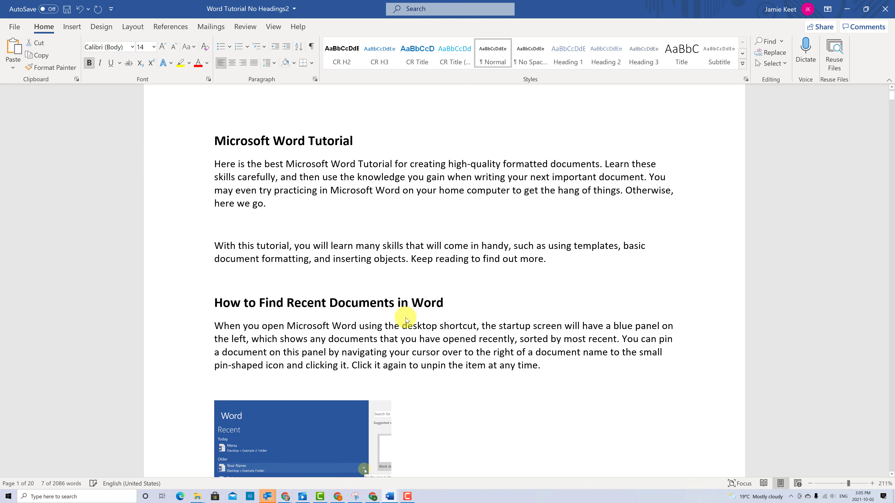
click(415, 347)
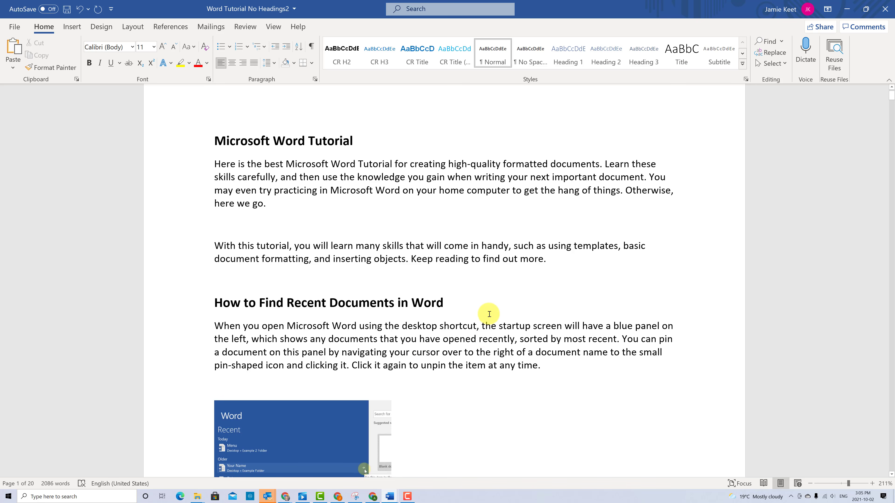
- Show the Navigation Pane and apply the Title style to the document title Microsoft Word Tutorial
click(217, 145)
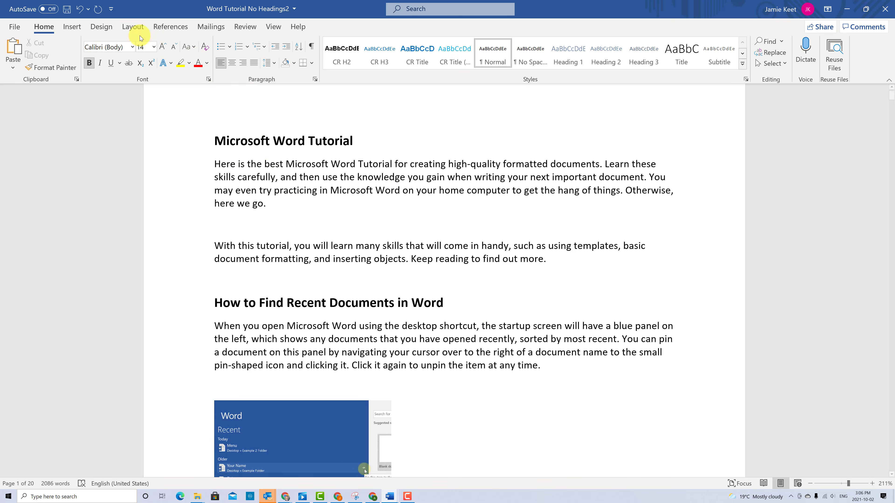
click(275, 27)
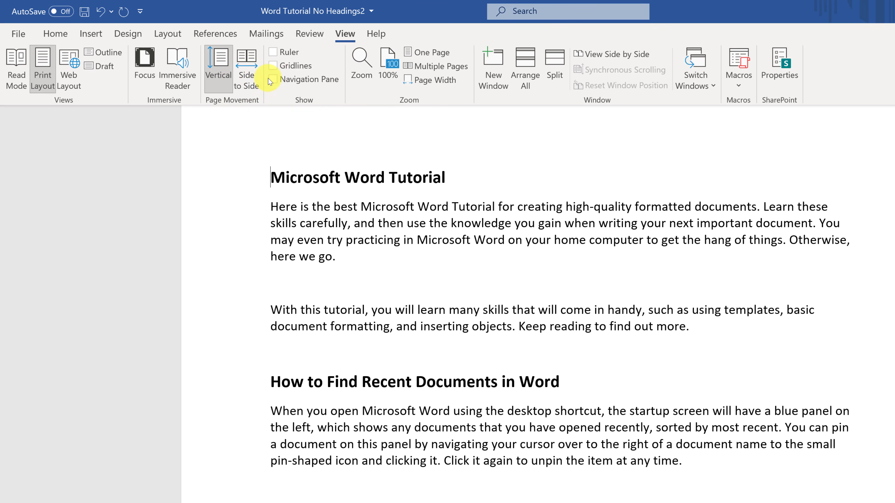
click(273, 79)
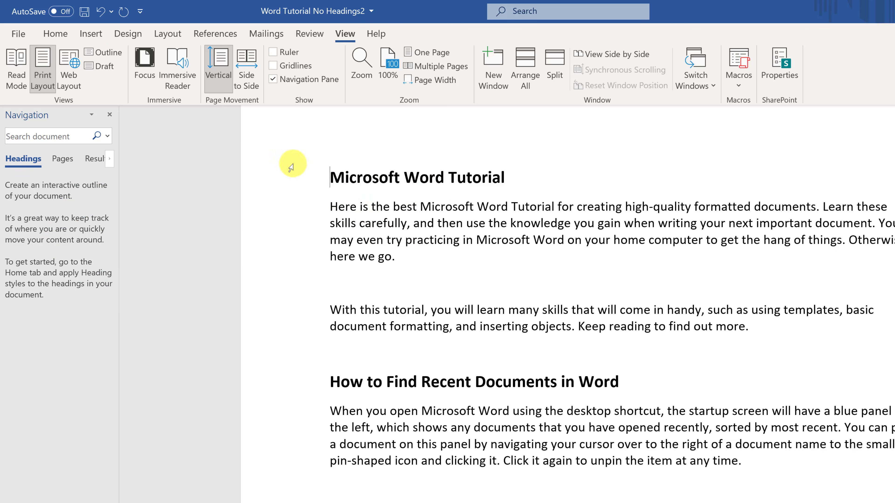
click(54, 34)
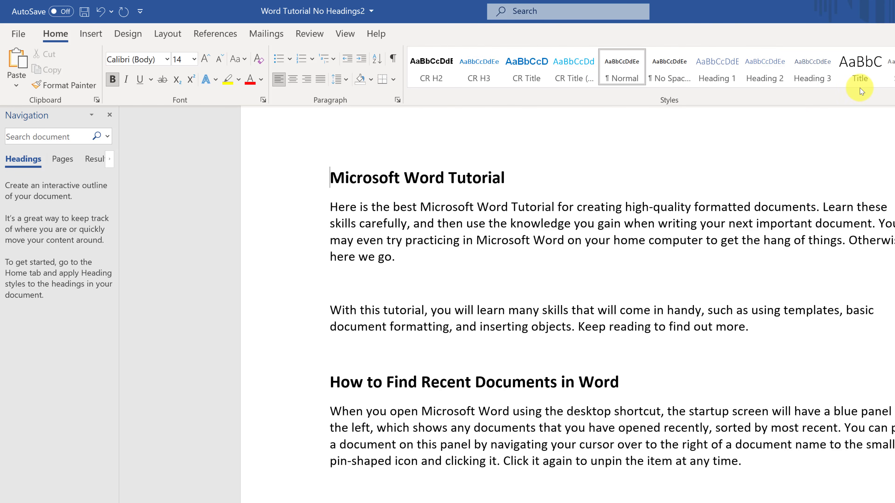
click(863, 72)
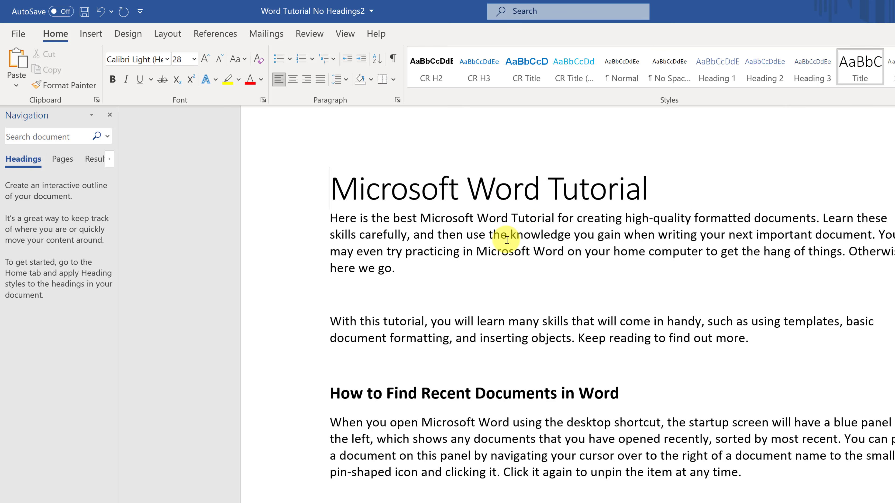
- Apply the Heading 1 style to How to Find Recent Documents in Word, trying the CR H2 style in between
scroll(507, 241, down, 3)
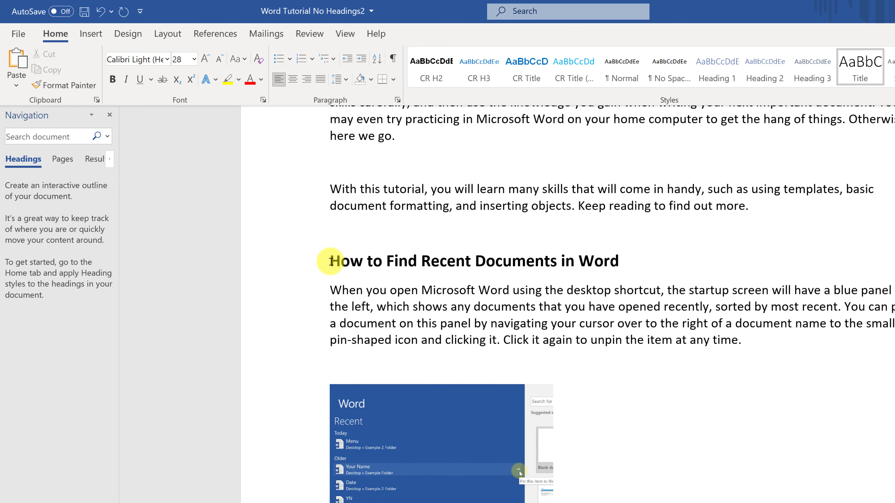
click(330, 262)
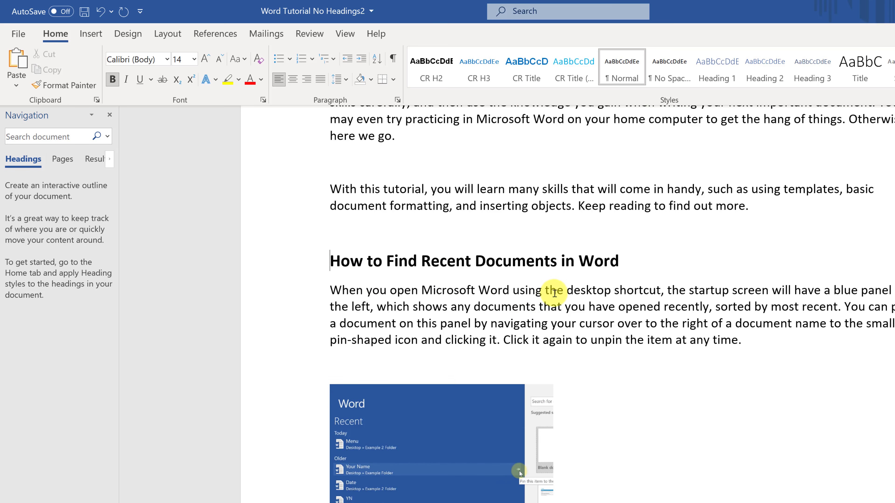
click(720, 78)
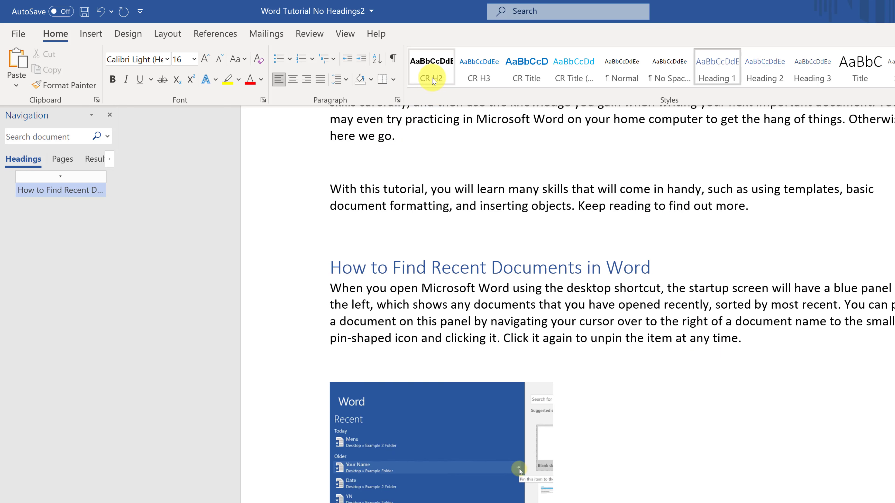
click(431, 71)
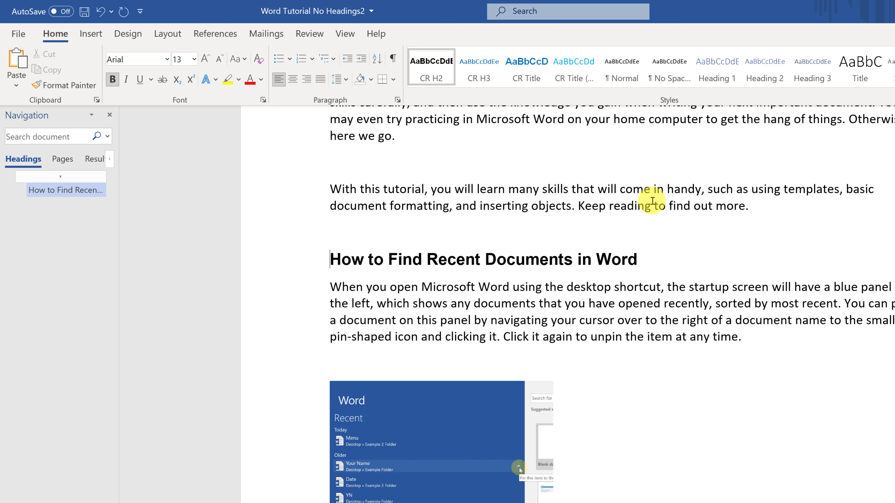
click(713, 75)
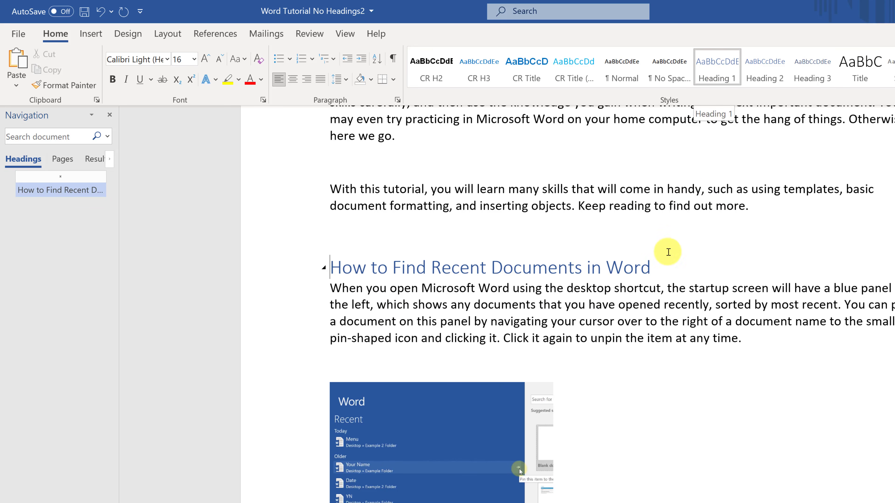
- Apply the Heading 1 style to the headings Word Templates and How to Set a Default World Theme for Startup
scroll(629, 324, down, 6)
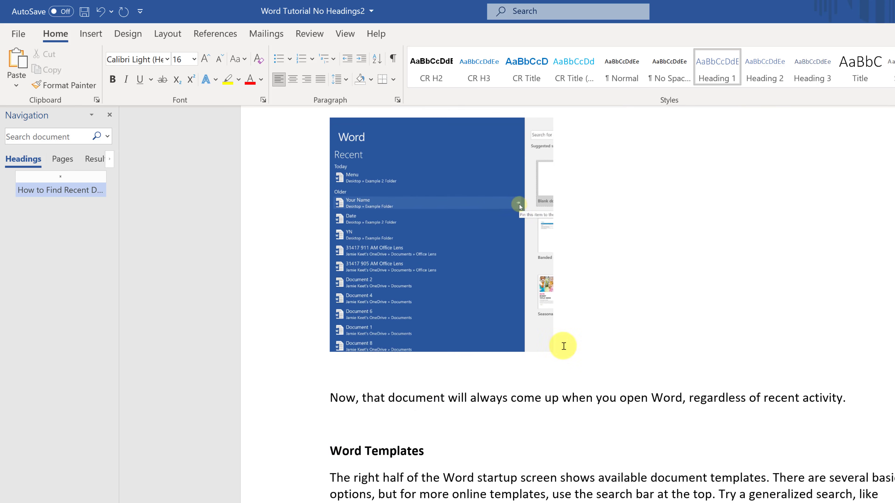
click(329, 451)
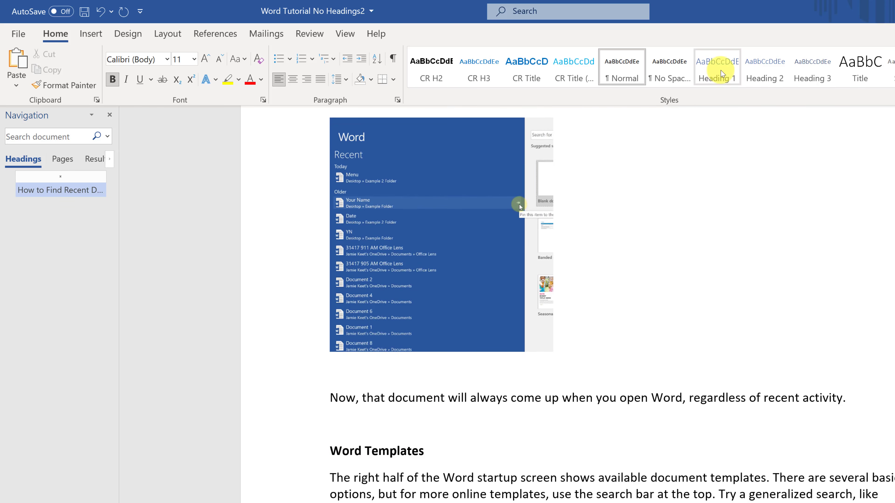
click(718, 67)
scroll(615, 334, down, 3)
scroll(609, 336, down, 4)
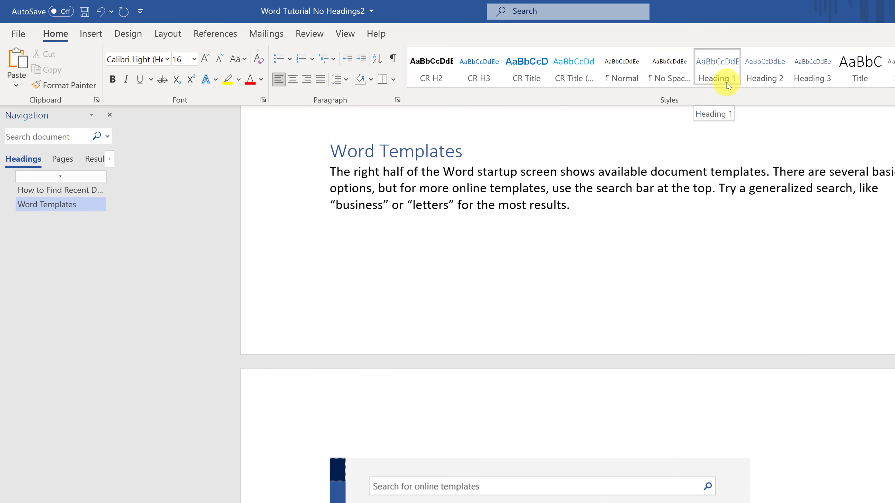
scroll(557, 227, down, 7)
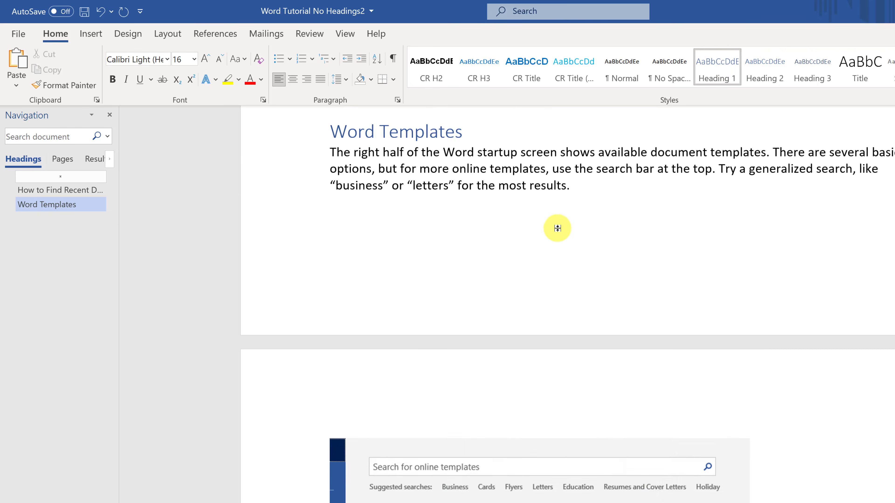
click(331, 404)
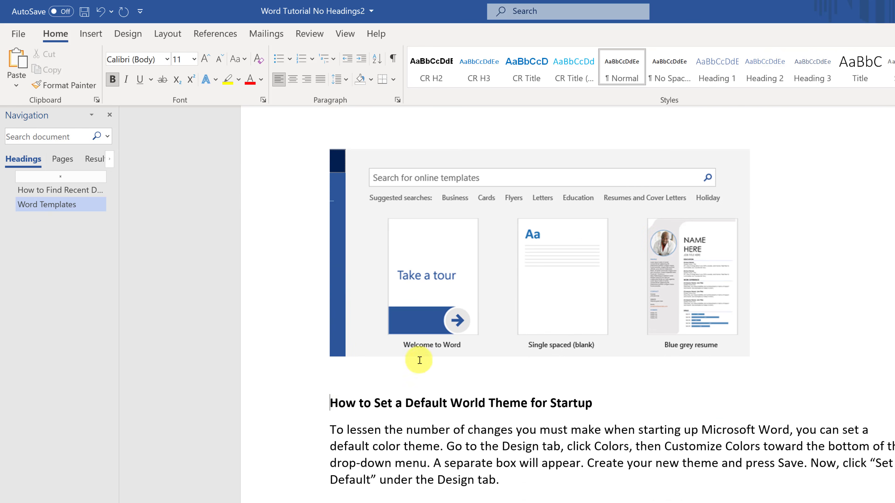
click(716, 71)
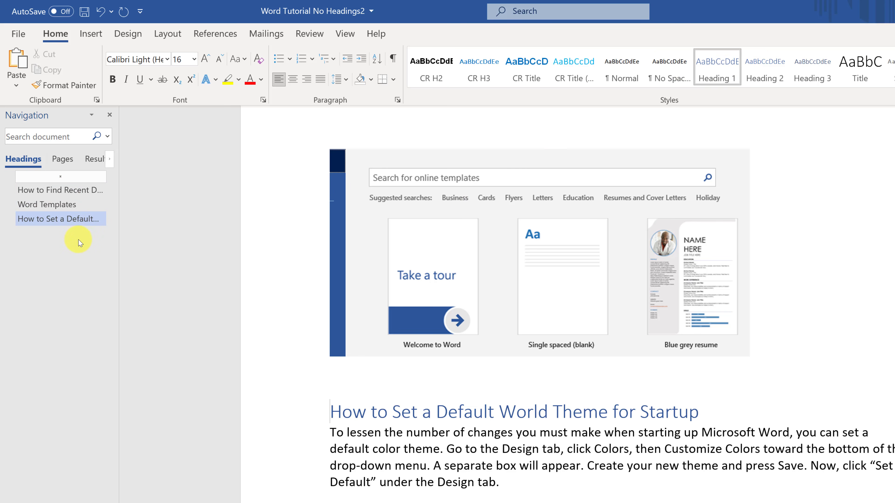
- Make Word Templates a subheading of How to Find Recent Documents in Word with the Heading 2 style
scroll(295, 300, up, 10)
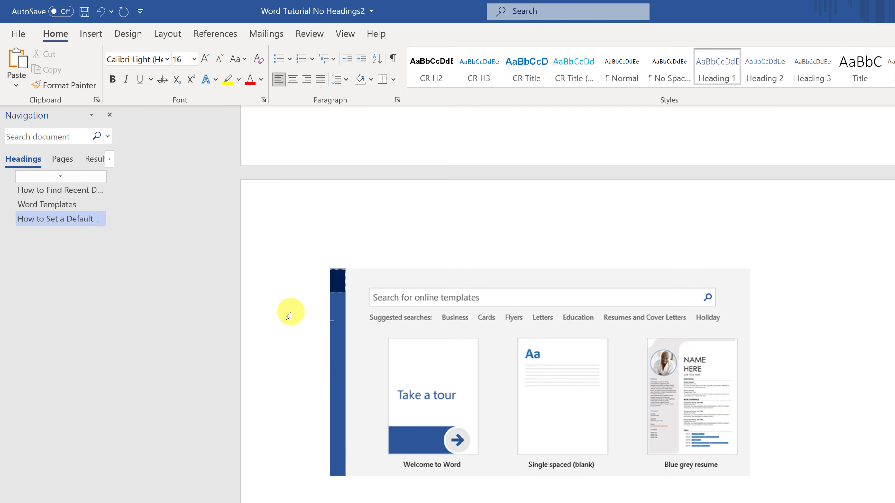
scroll(373, 321, up, 12)
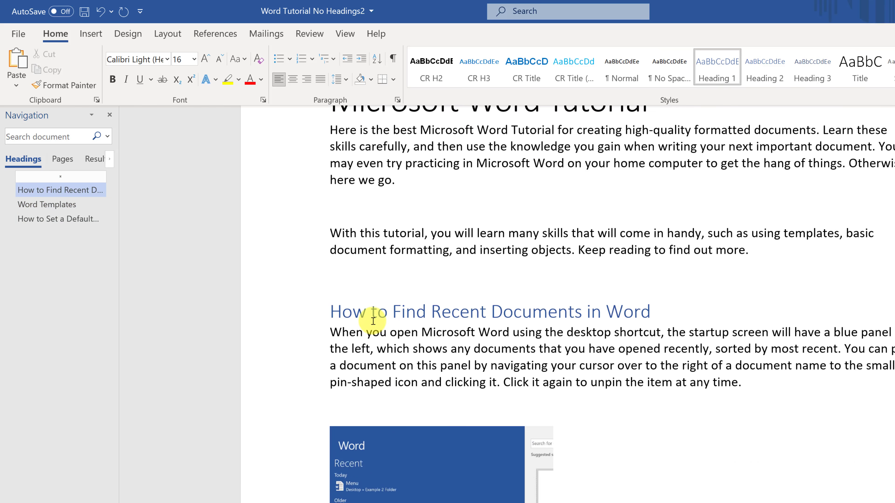
scroll(393, 321, down, 10)
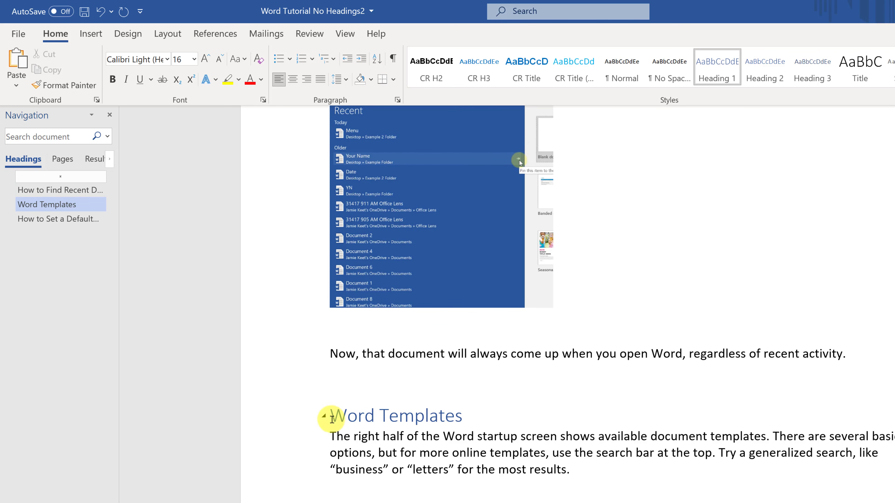
click(764, 76)
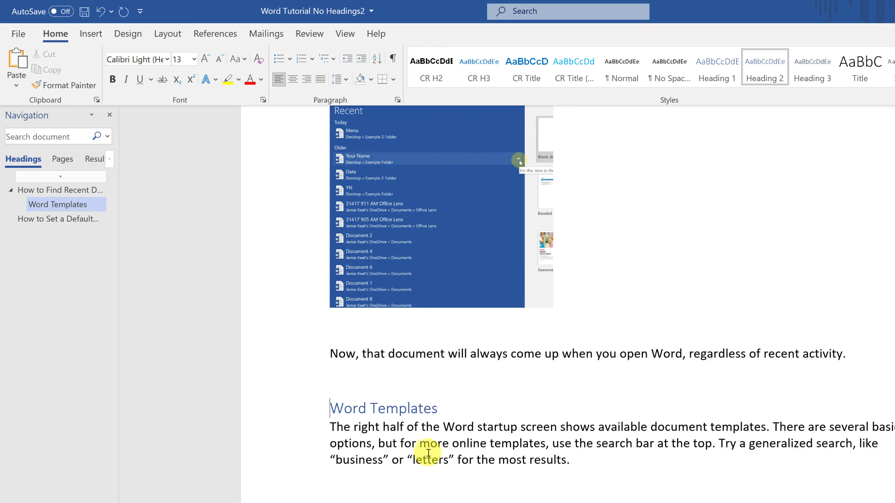
- Try the Heading 2 and Heading 1 styles on How to Set a Default World Theme for Startup, ending with Heading 2
scroll(443, 436, down, 3)
scroll(443, 437, down, 6)
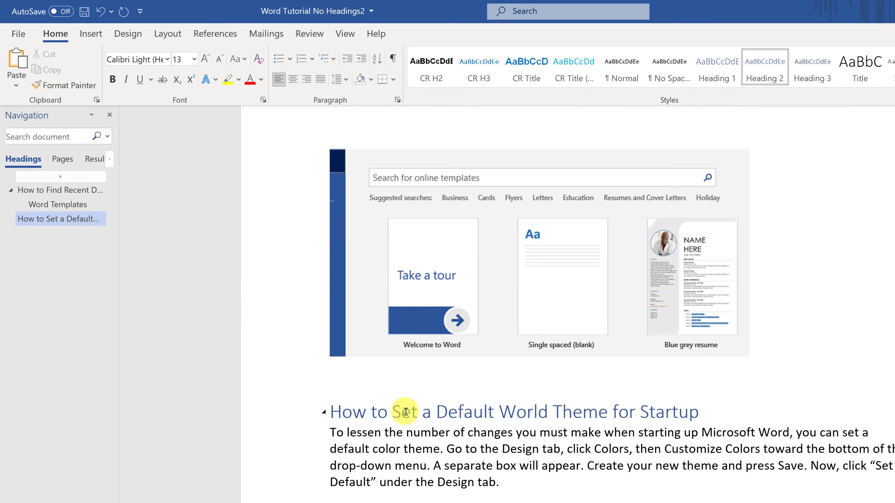
click(813, 72)
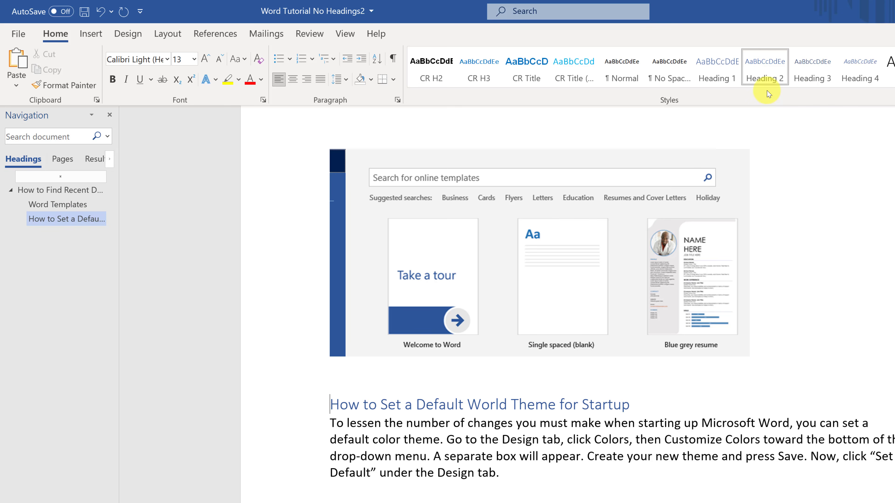
click(716, 81)
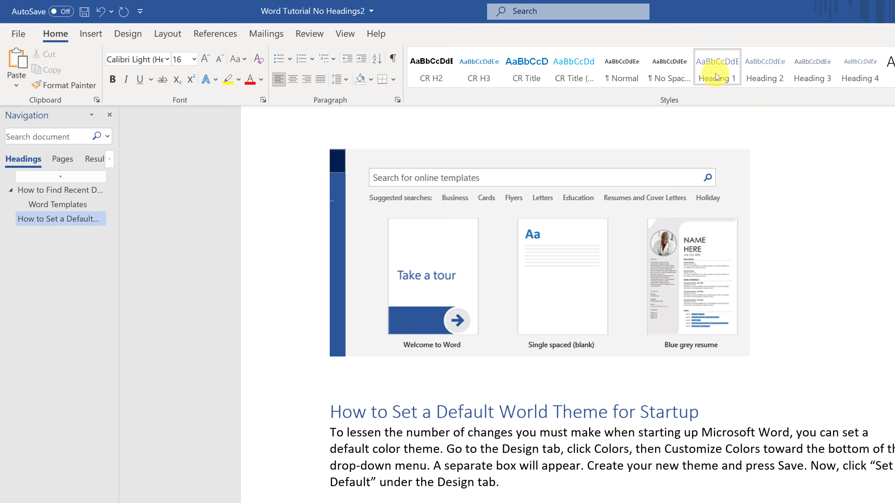
click(758, 78)
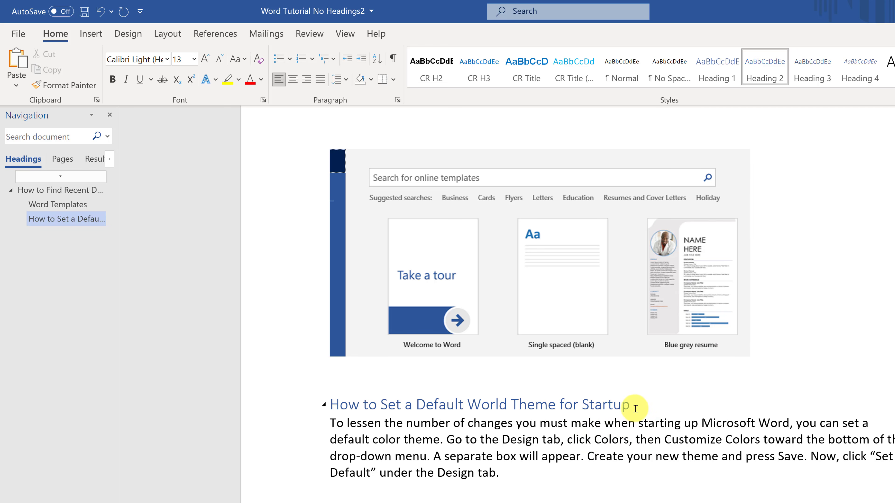
- Select the whole heading How to Set a Default World Theme for Startup and apply the Heading 1 style
drag(639, 408, 340, 405)
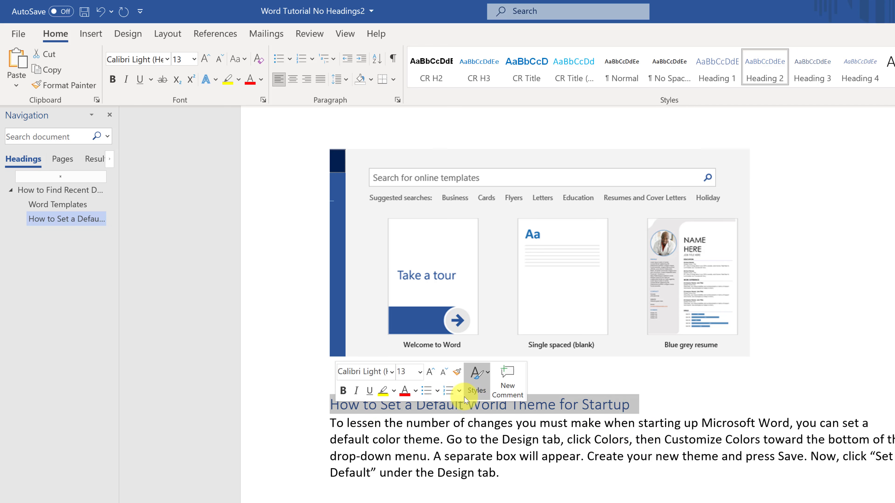
click(477, 394)
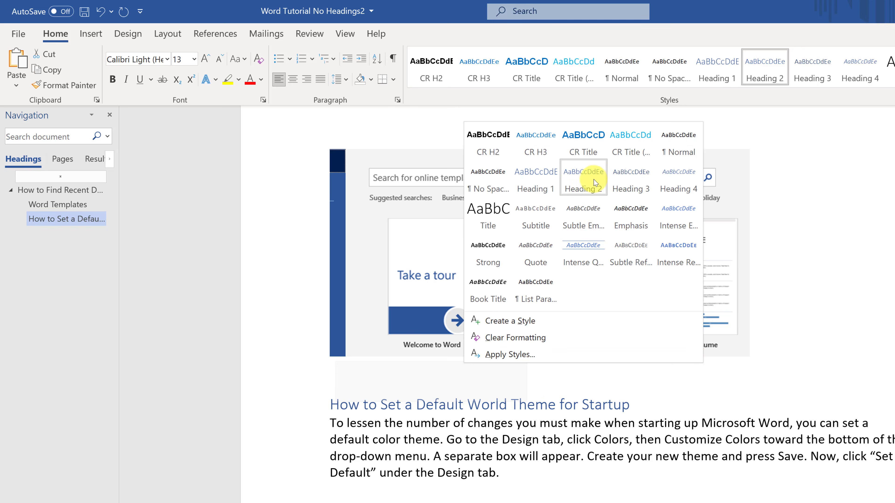
click(535, 180)
scroll(665, 307, up, 8)
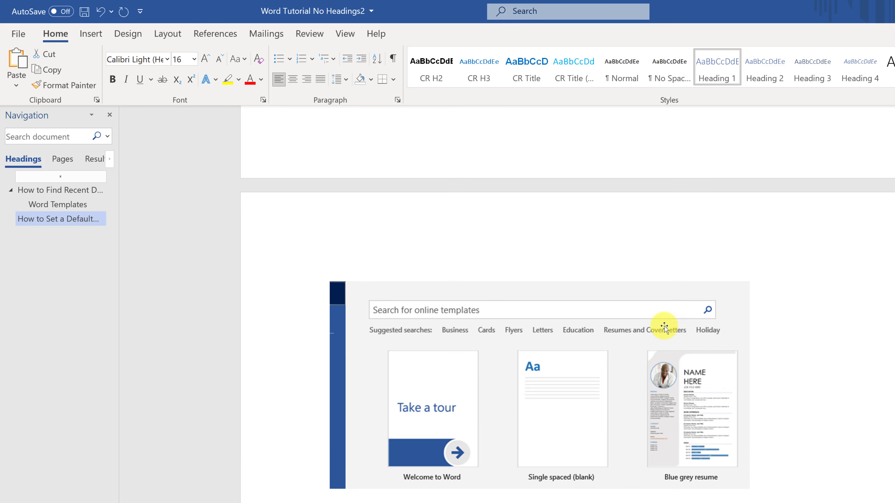
click(349, 336)
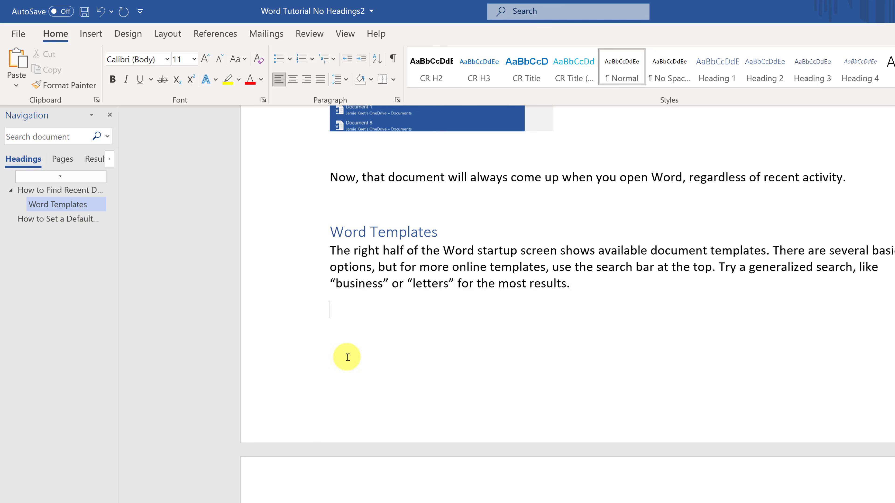
scroll(426, 370, down, 3)
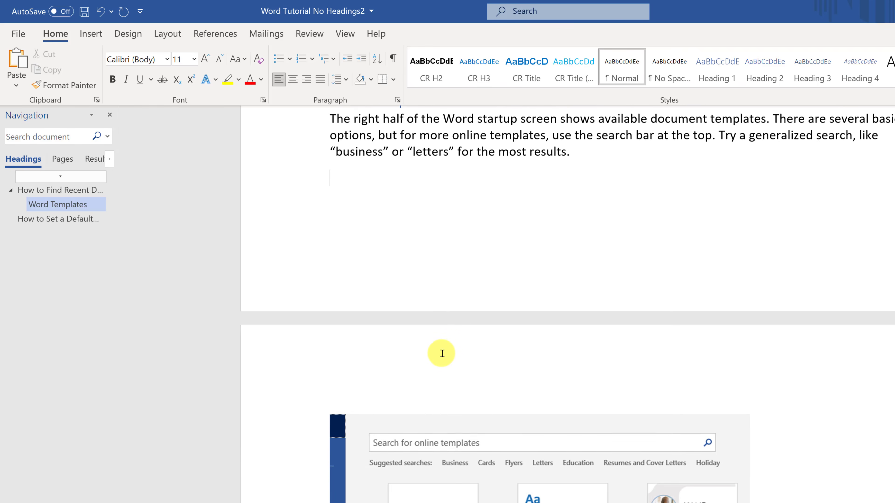
scroll(431, 360, down, 4)
scroll(428, 361, down, 15)
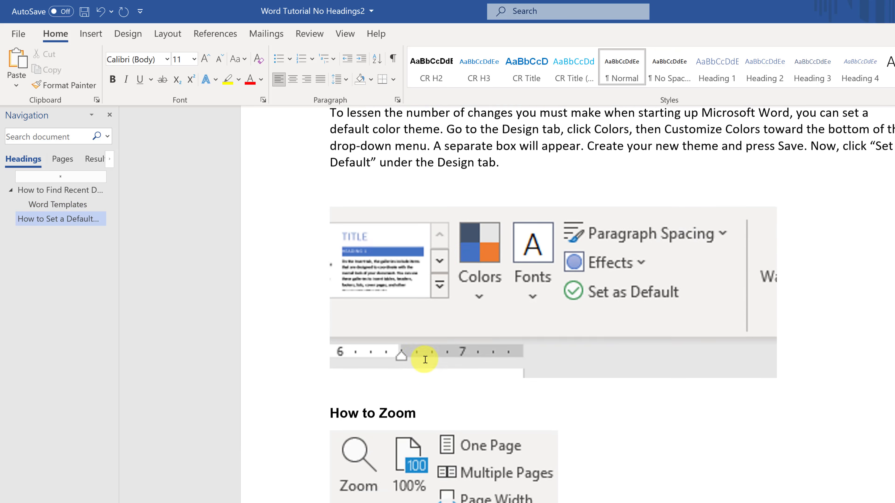
scroll(460, 390, down, 5)
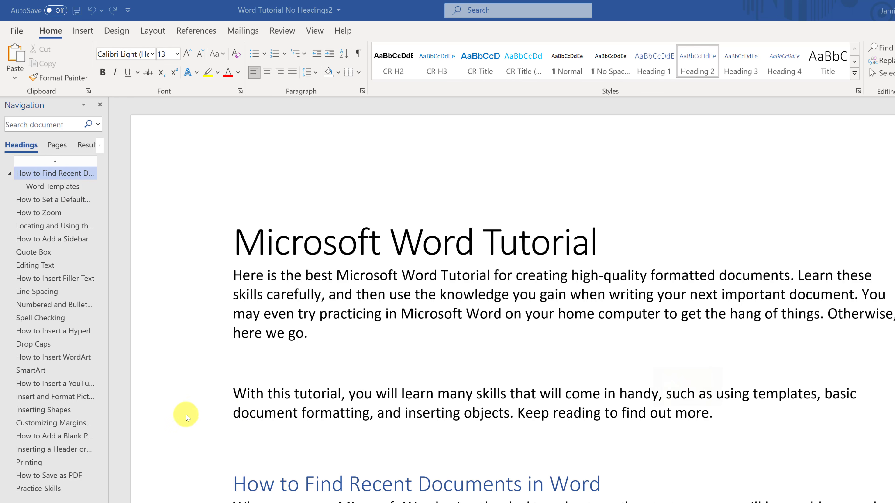
- Jump through the heading outline to Spell Checking, How to Insert a YouTube Video, and How to Find Recent Documents in Word
click(41, 320)
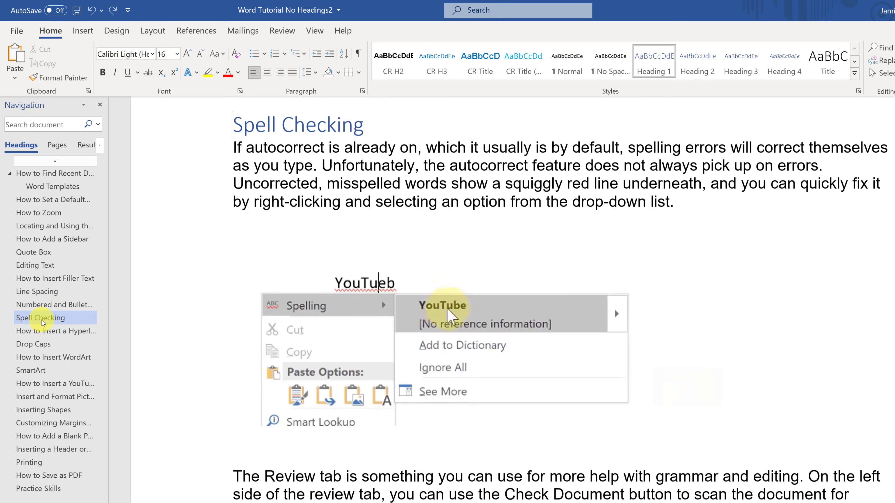
click(56, 384)
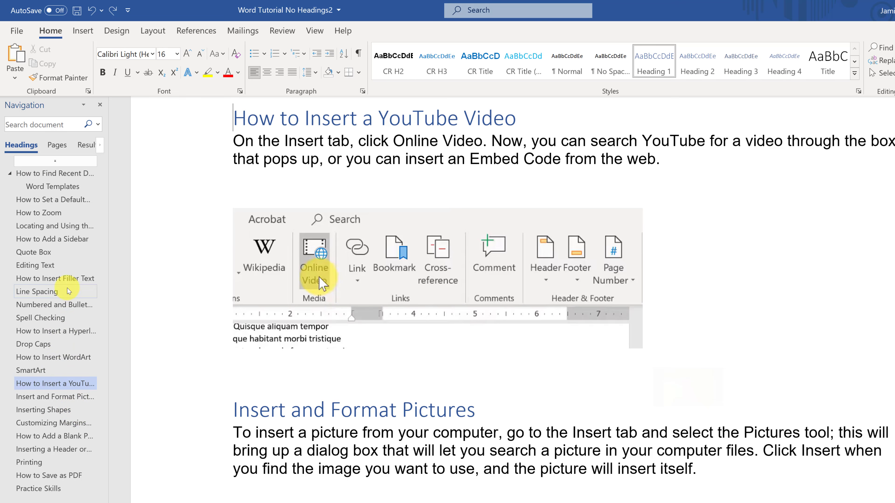
click(62, 176)
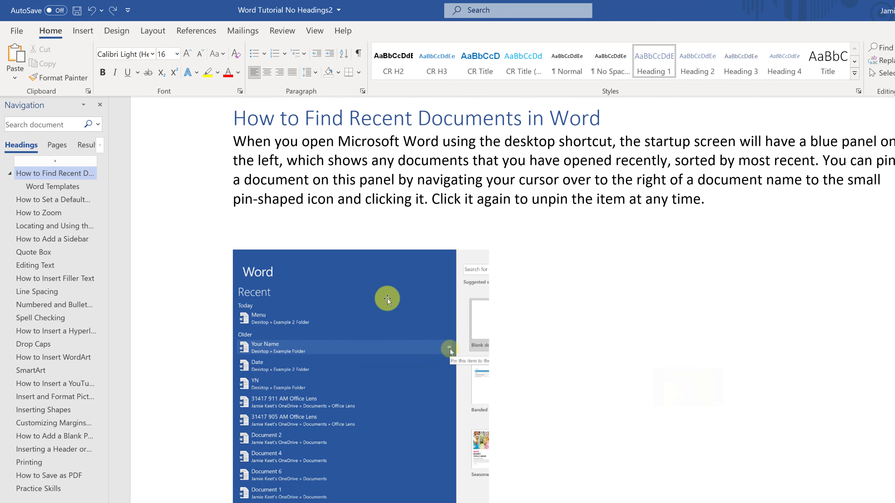
scroll(500, 338, down, 8)
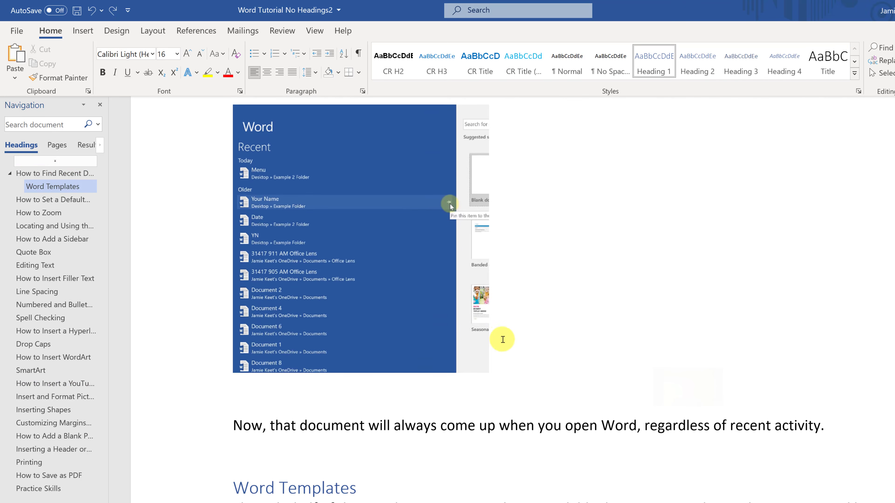
- Apply the Heading 2 style to the whole heading How to Set a Default World Theme for Startup
scroll(430, 346, down, 15)
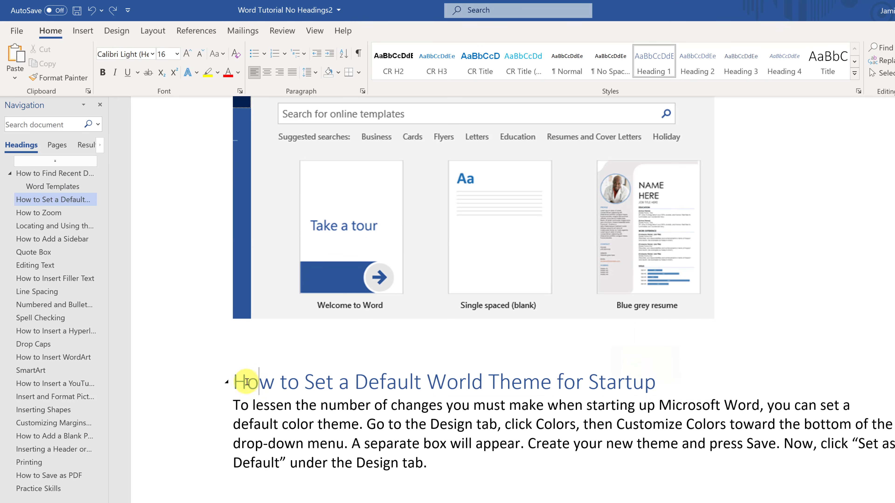
drag(233, 382, 627, 379)
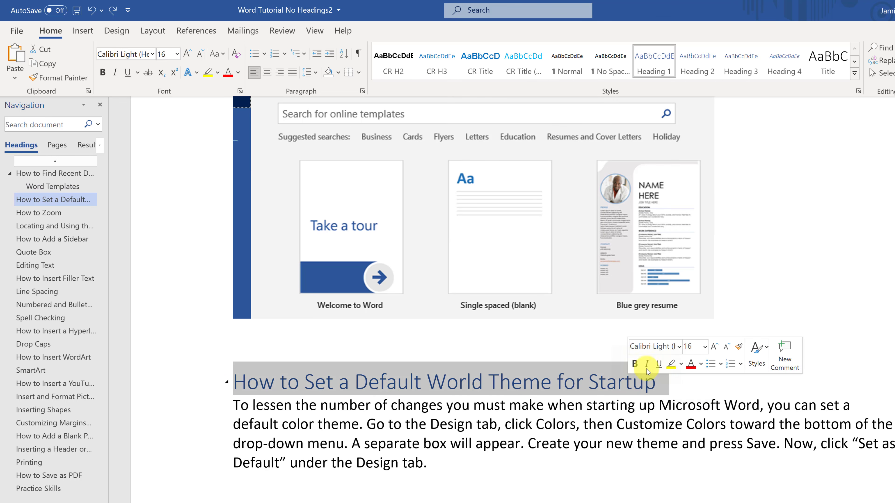
click(756, 351)
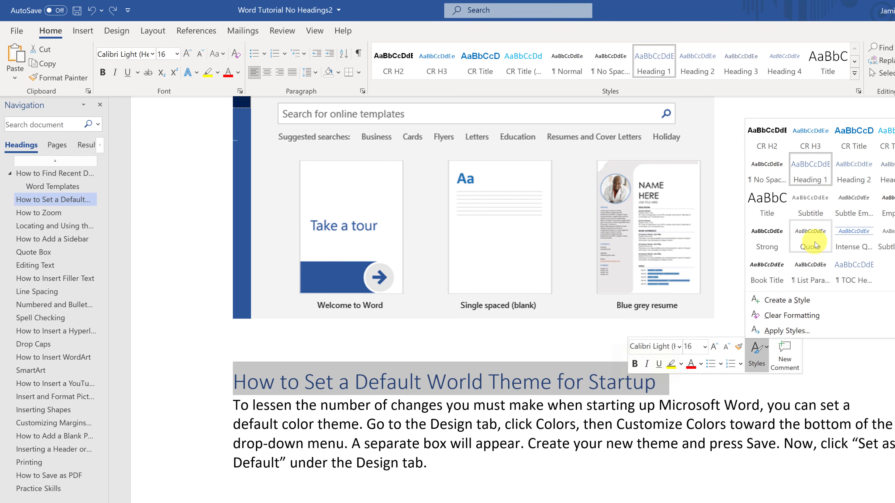
click(851, 173)
- Try the Heading 3 style on only the word How in the How to Zoom heading
scroll(373, 459, down, 5)
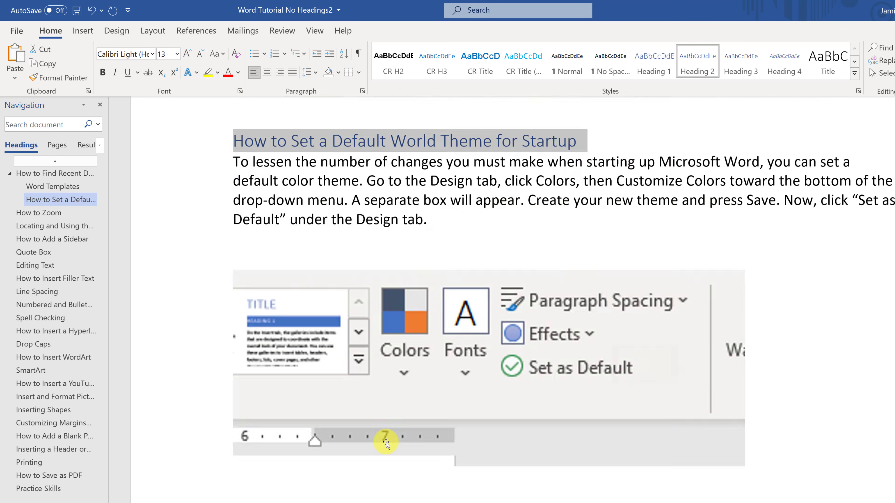
scroll(386, 443, down, 5)
drag(235, 345, 273, 349)
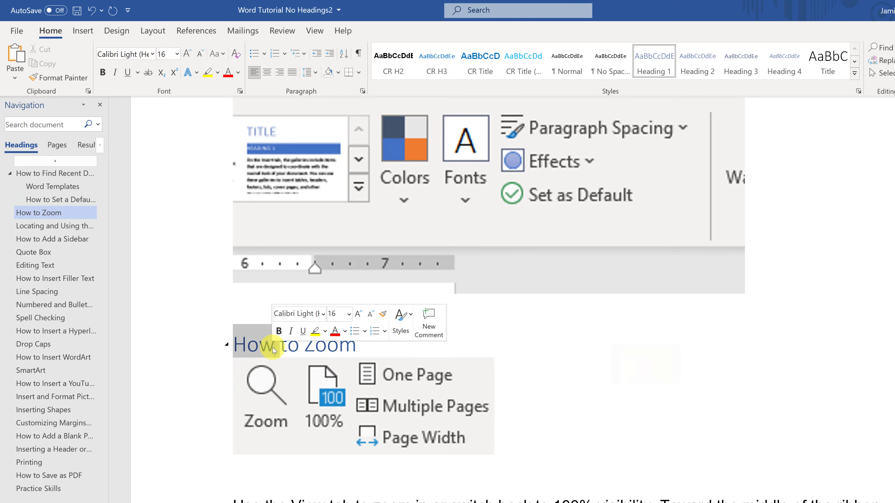
double_click(256, 344)
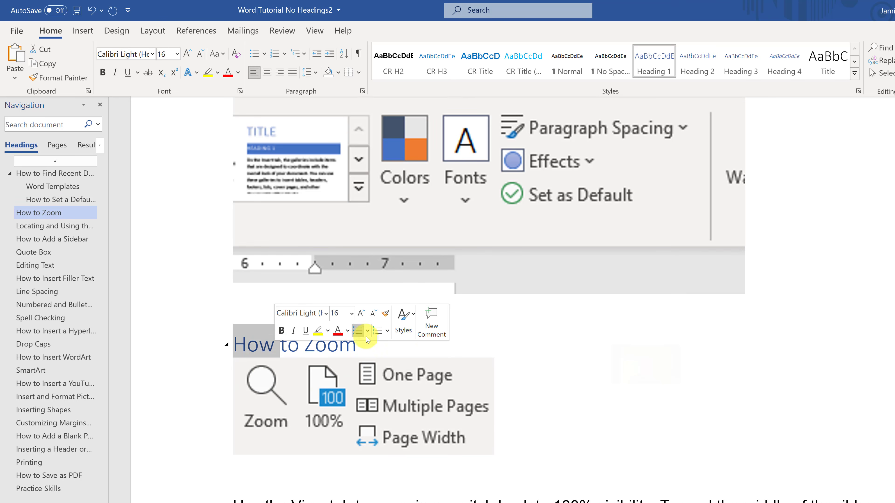
click(408, 333)
click(534, 401)
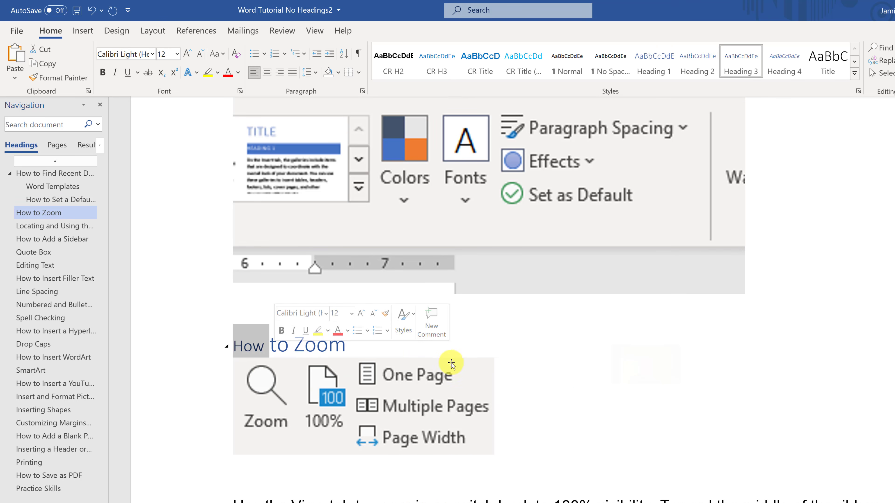
- Select the entire How to Zoom heading and apply the Heading 3 style to it
triple_click(253, 348)
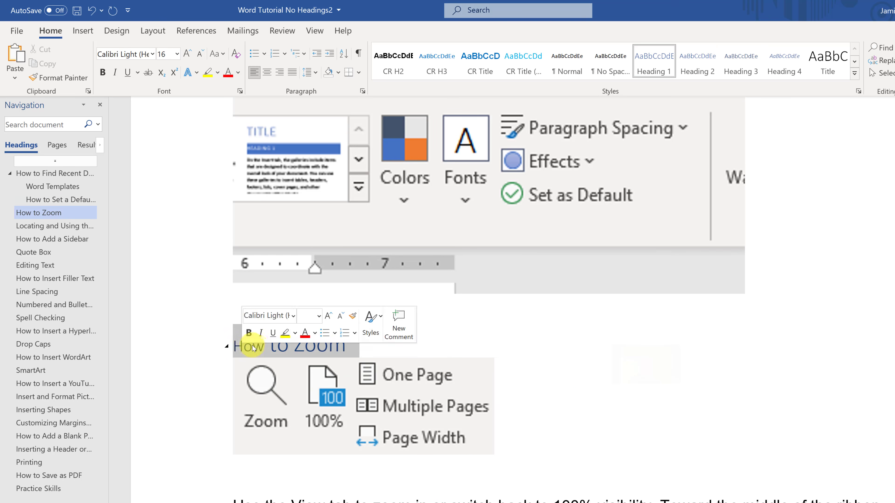
click(364, 335)
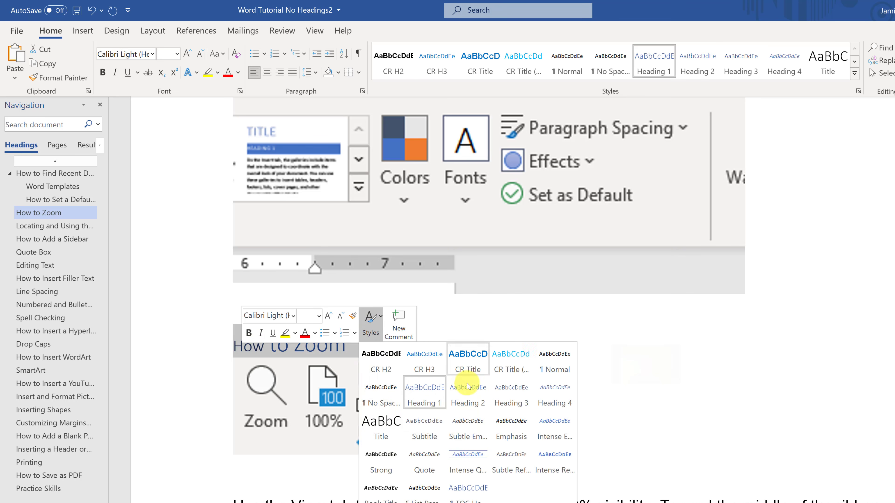
click(510, 397)
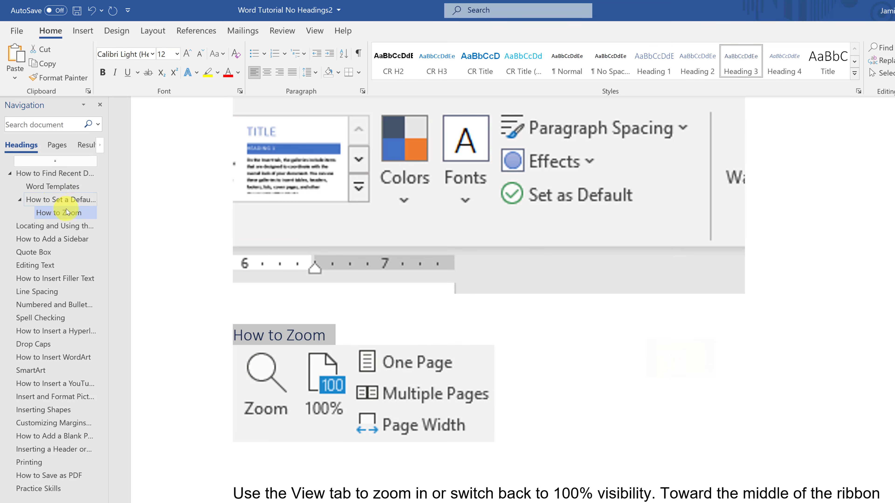
click(566, 398)
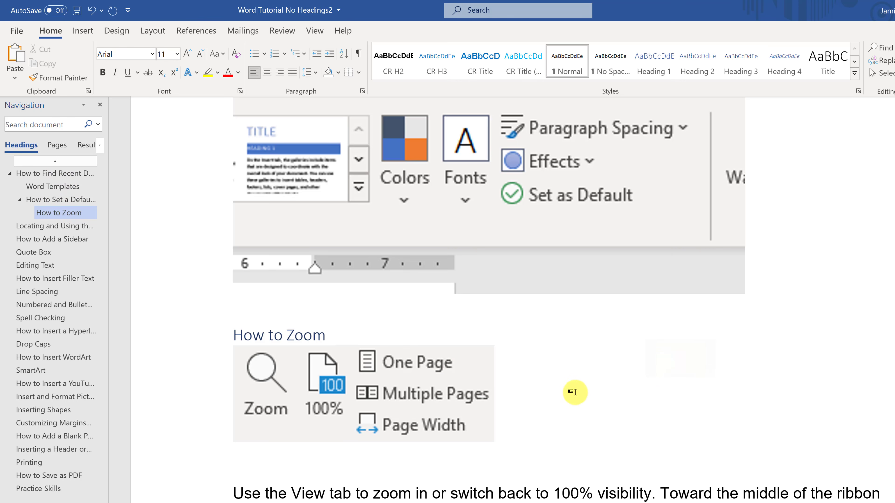
- Insert a new page at the start of the document, ahead of the Microsoft Word Tutorial title
scroll(576, 391, up, 15)
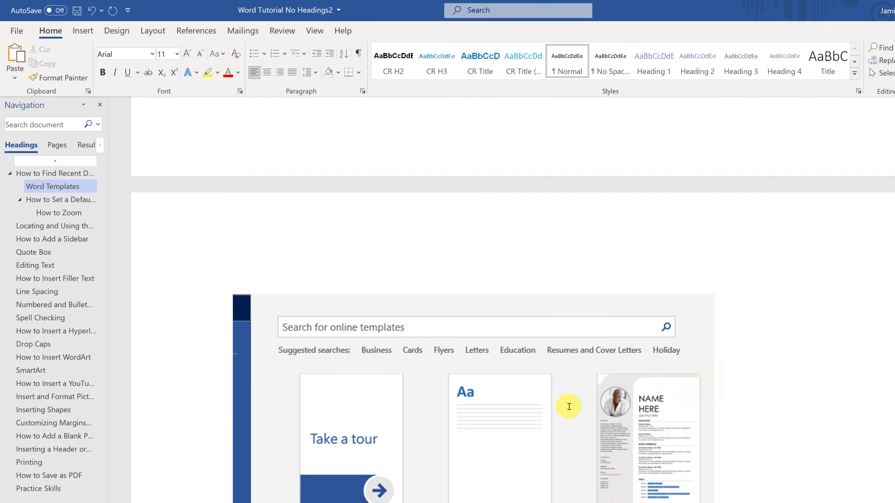
scroll(567, 407, up, 10)
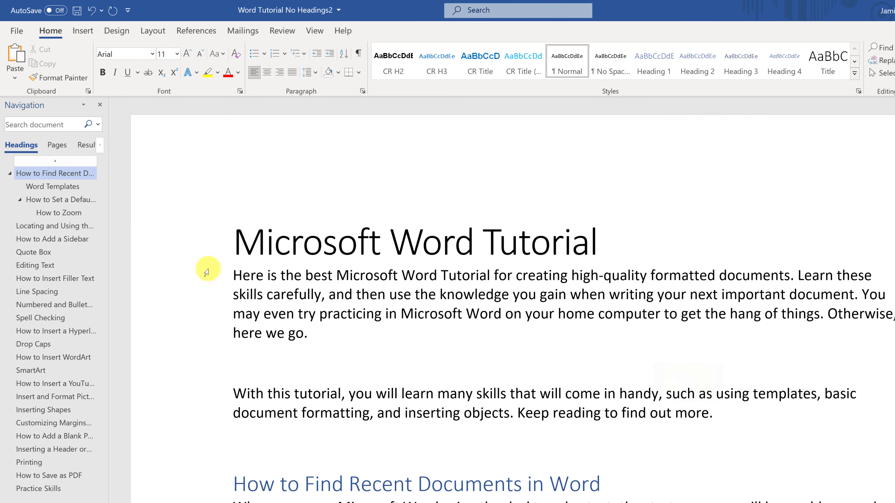
click(232, 244)
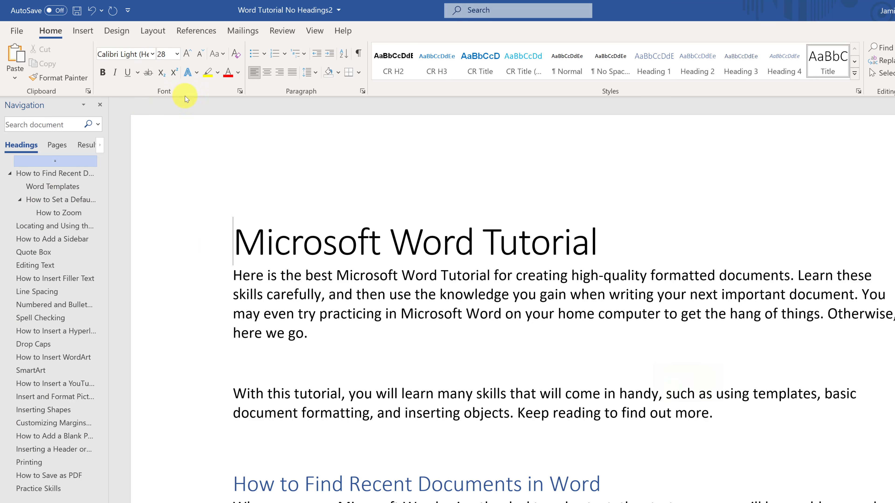
click(204, 35)
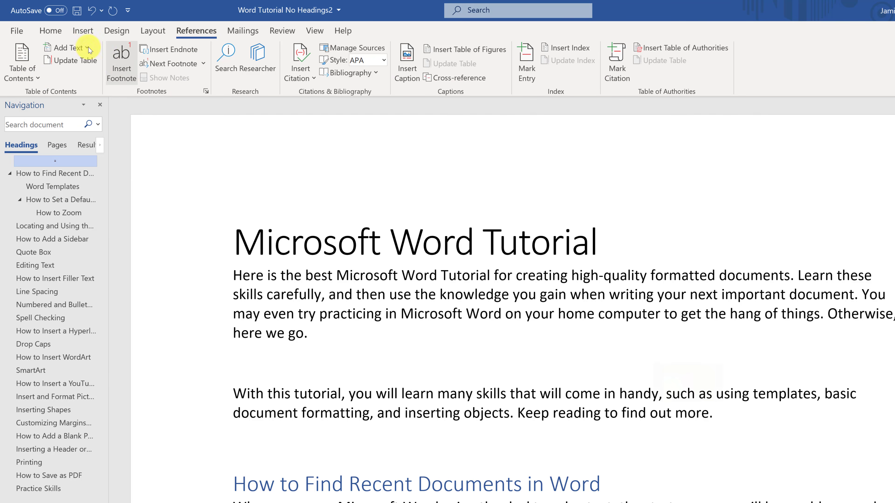
click(90, 35)
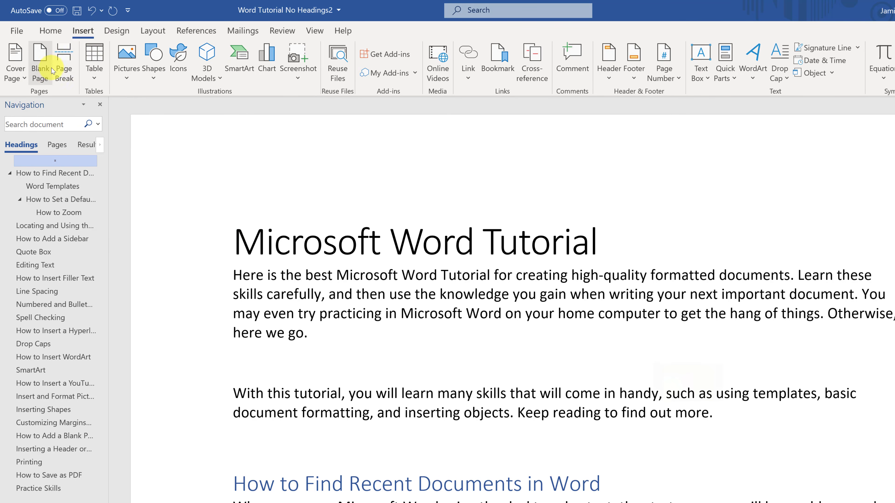
click(44, 73)
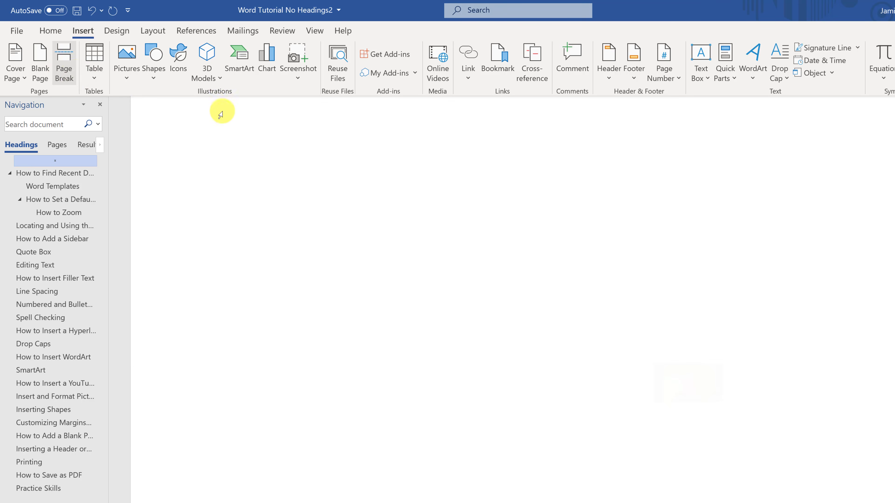
- Insert a table of contents on the new empty page using the built-in Automatic Table 1 design
scroll(303, 186, up, 3)
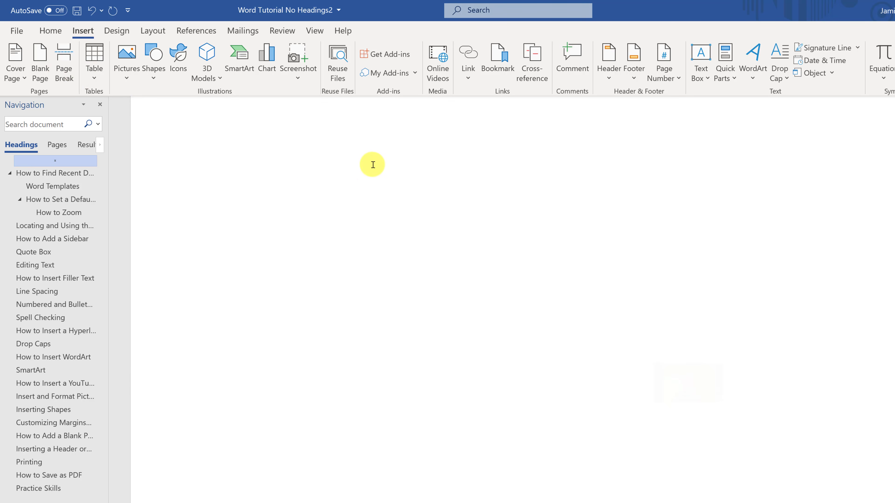
click(437, 194)
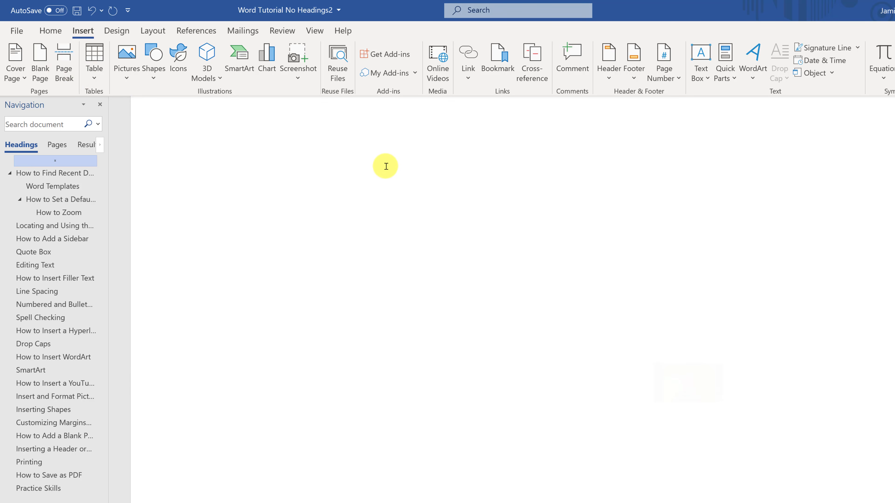
click(187, 32)
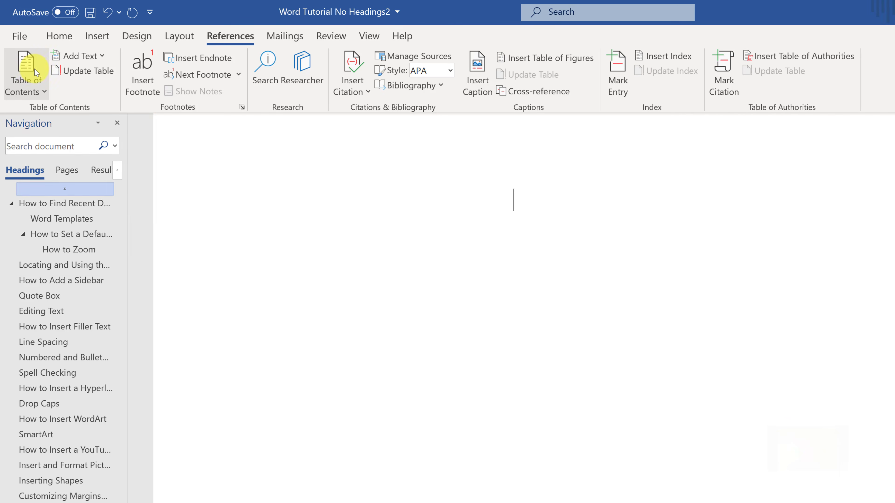
click(35, 78)
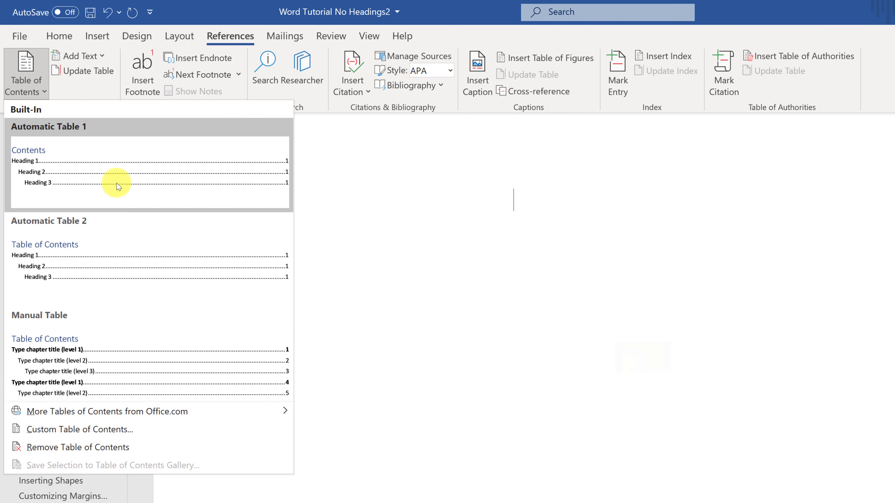
click(117, 186)
- Review the table of contents from Contents to Practice Skills, including its indented heading levels, and the title below it
scroll(398, 282, up, 5)
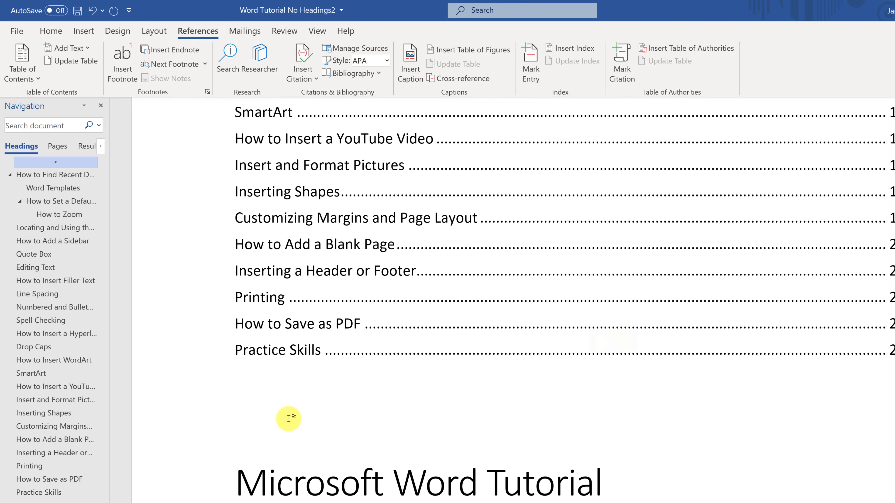
scroll(359, 389, up, 15)
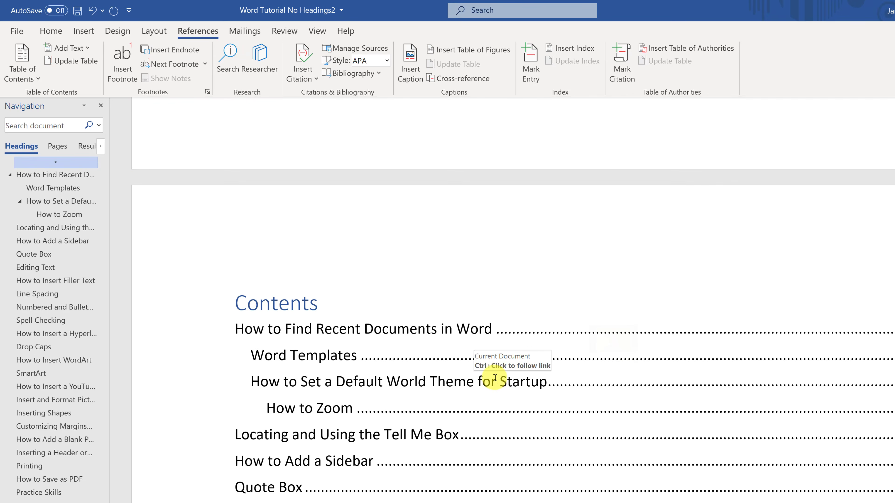
scroll(494, 378, up, 10)
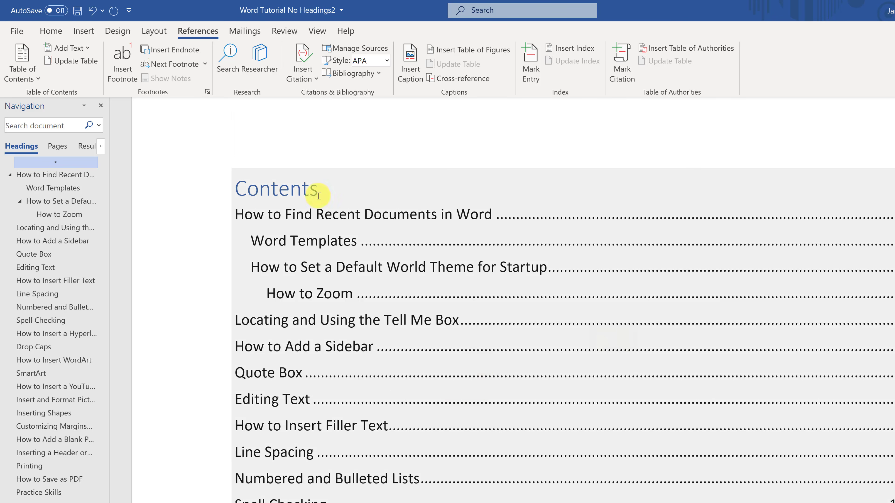
scroll(304, 148, up, 3)
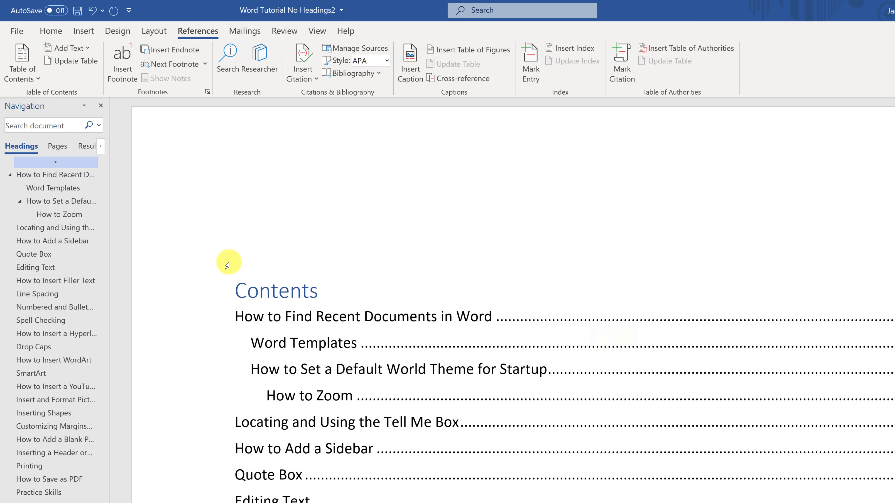
scroll(563, 344, down, 3)
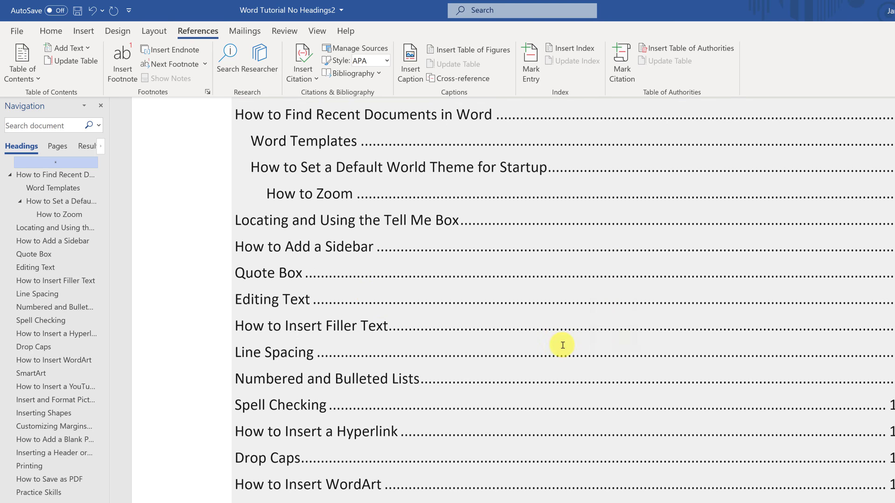
scroll(579, 343, up, 2)
scroll(754, 360, down, 3)
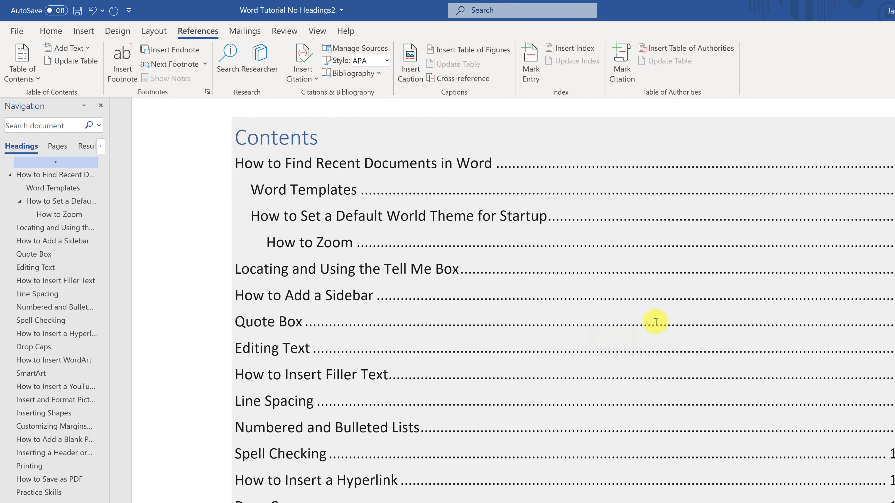
scroll(656, 322, down, 6)
scroll(620, 356, down, 2)
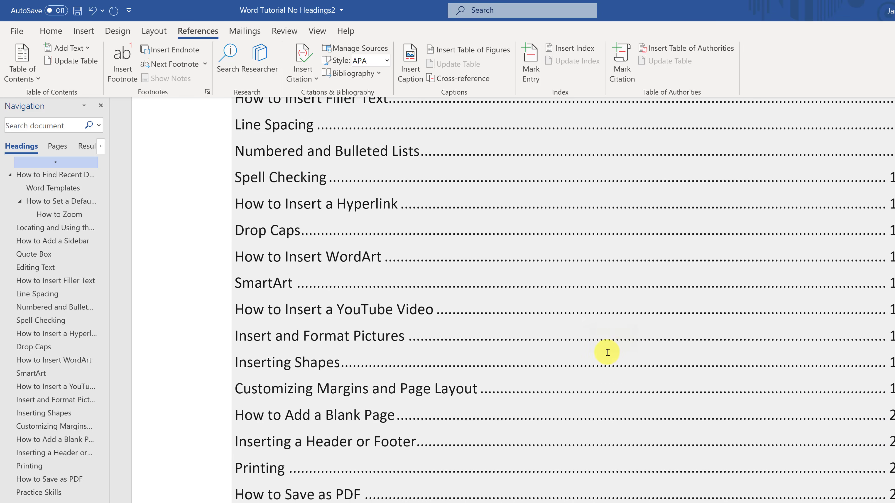
scroll(598, 350, up, 8)
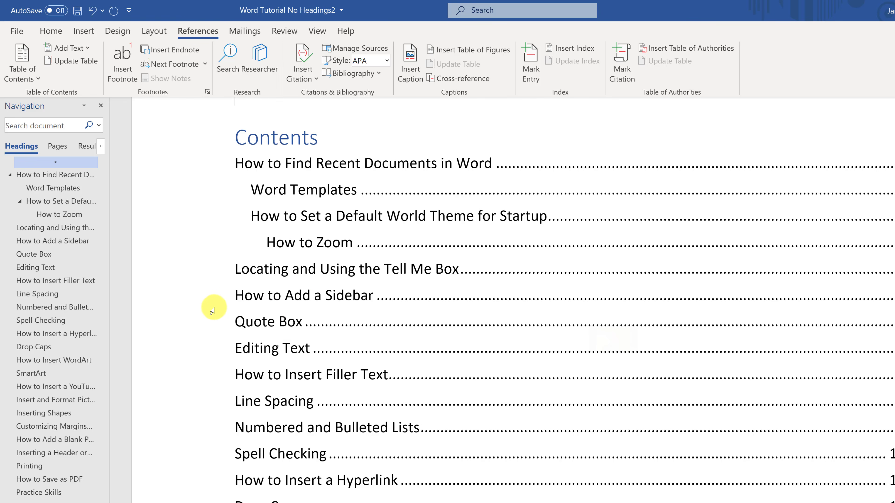
scroll(237, 300, down, 5)
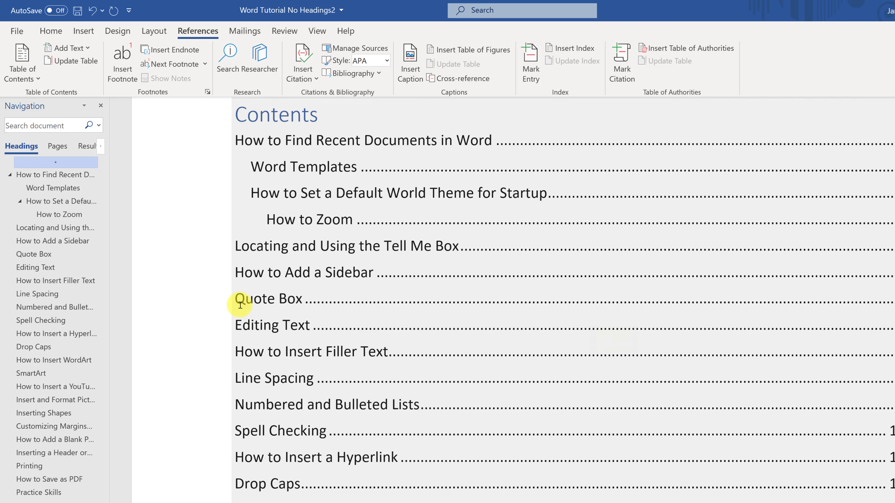
scroll(243, 301, up, 3)
scroll(246, 299, down, 10)
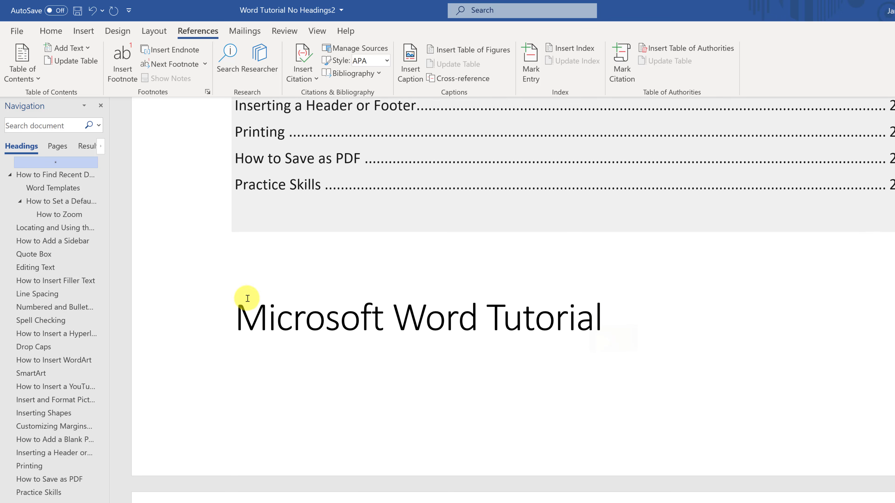
scroll(248, 299, up, 3)
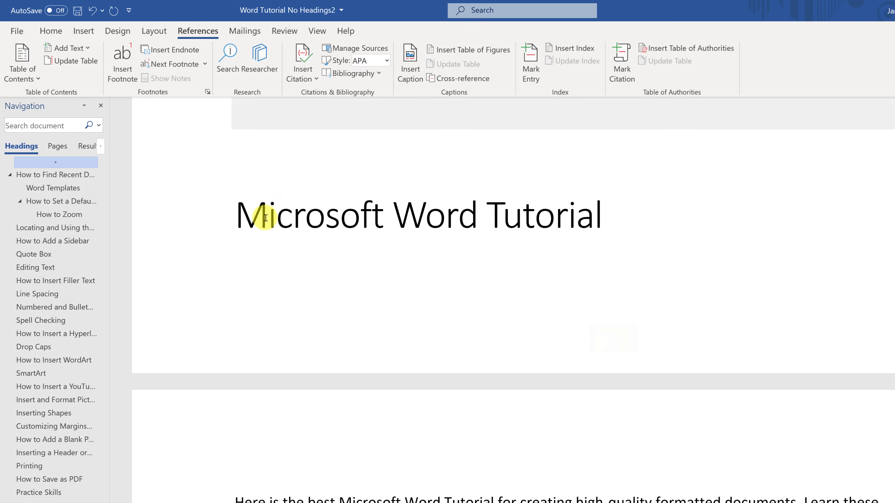
scroll(261, 213, up, 3)
- Change the Word Templates heading to the Heading 1 style
scroll(292, 220, down, 15)
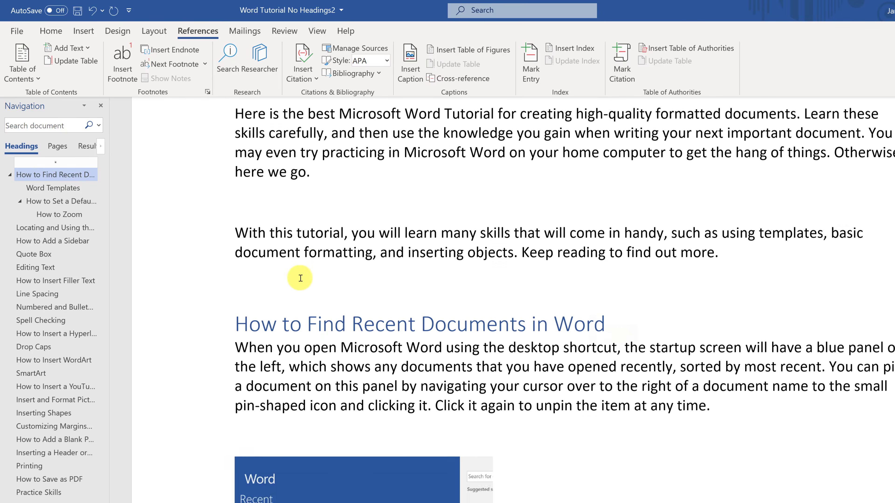
scroll(299, 278, down, 6)
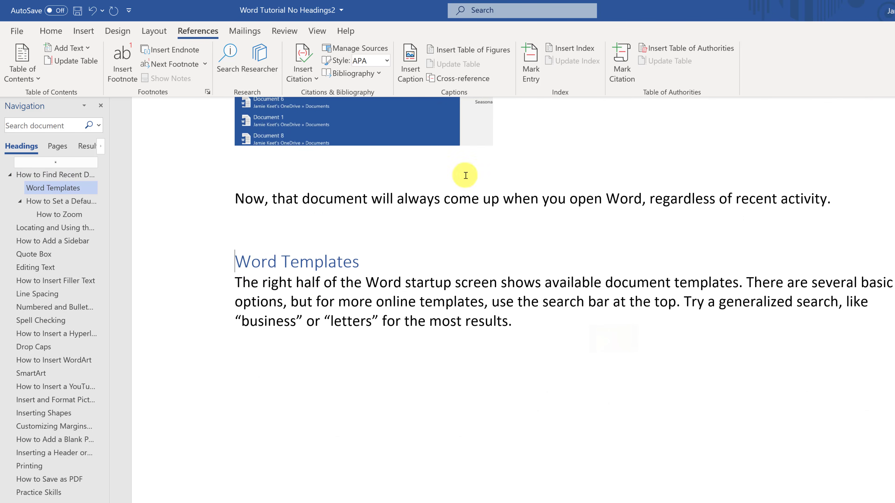
click(51, 31)
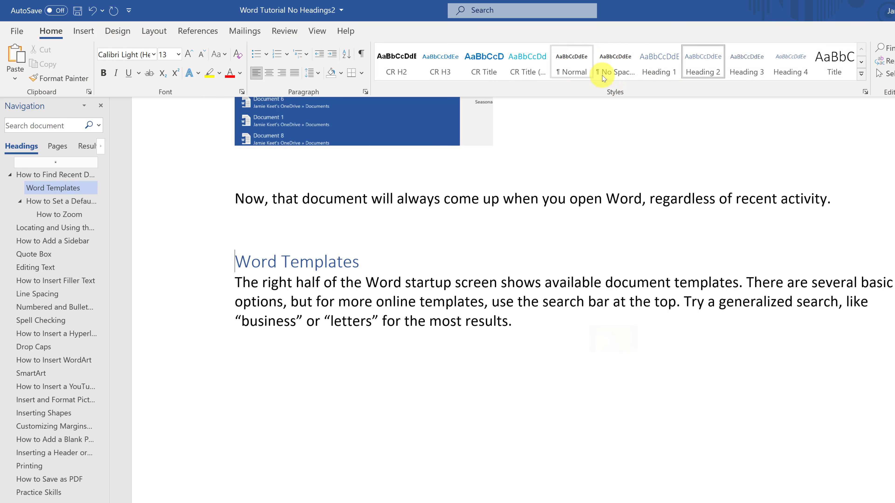
click(659, 65)
- Update the entire table of contents so it reflects the changed level of the Word Templates heading
scroll(604, 244, up, 6)
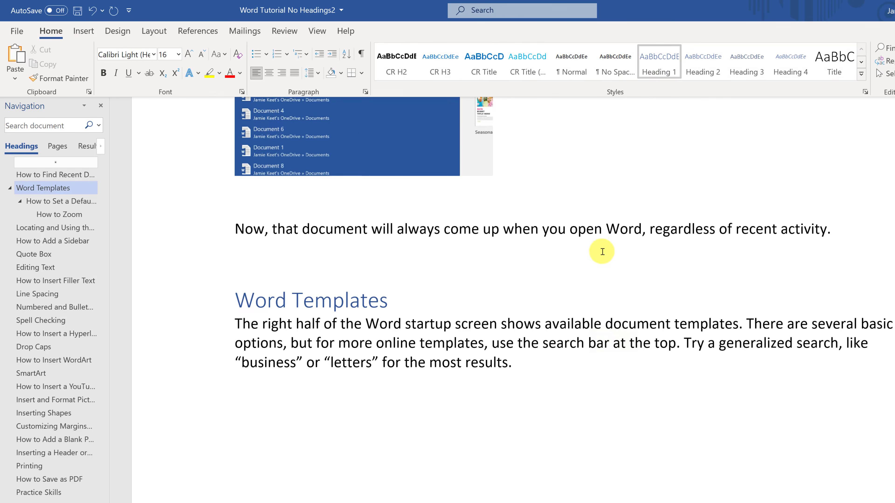
scroll(605, 340, up, 20)
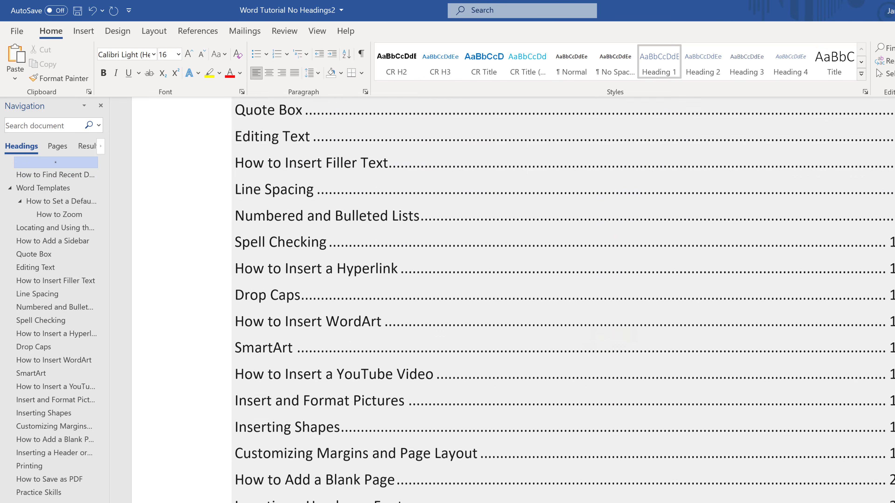
scroll(701, 307, down, 3)
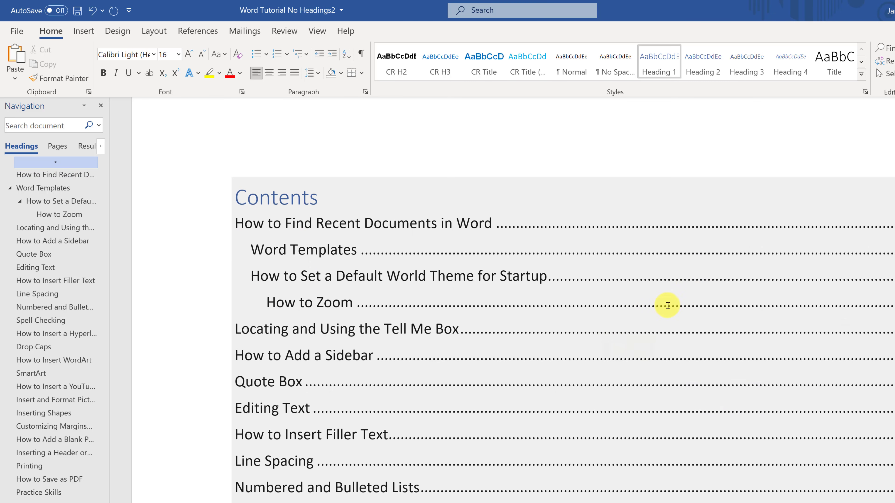
click(309, 198)
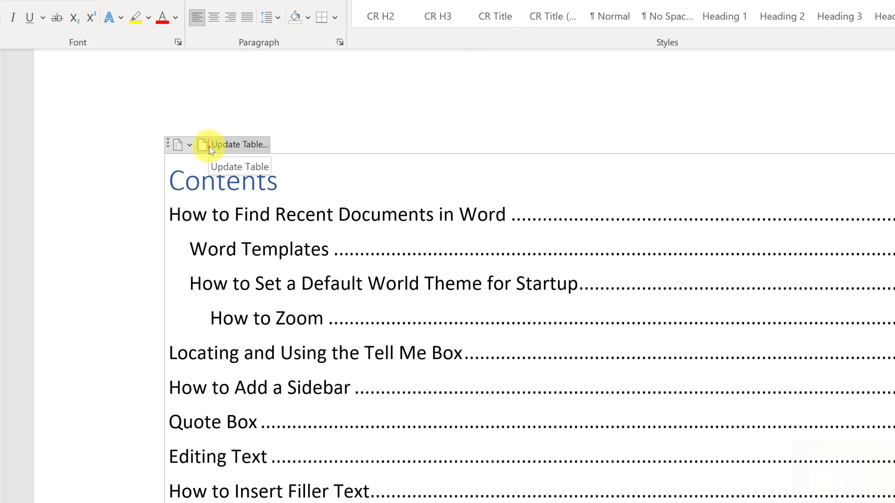
click(207, 148)
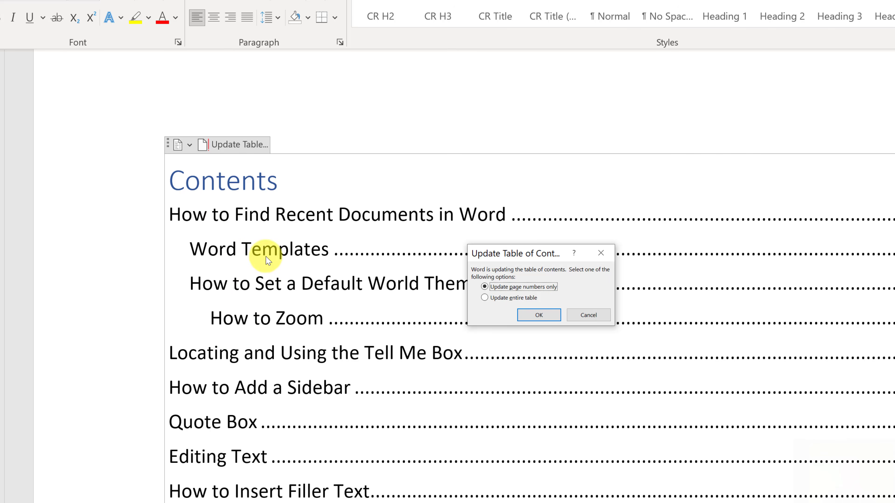
click(485, 298)
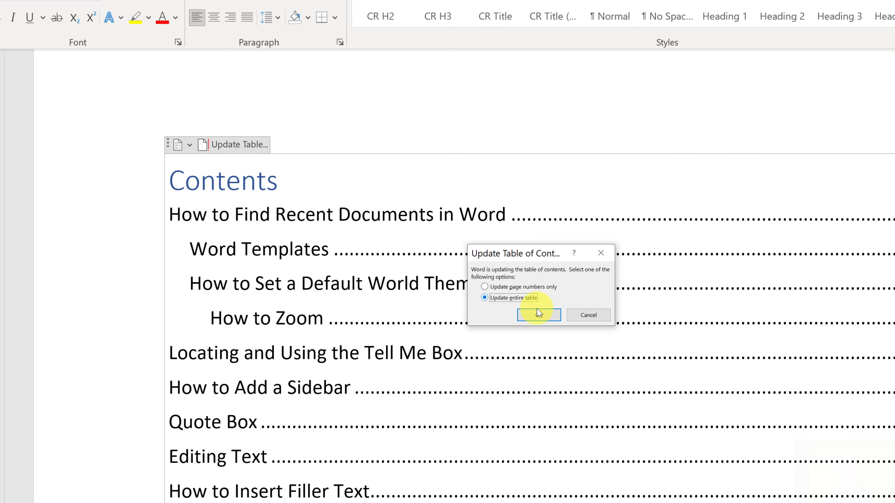
click(539, 314)
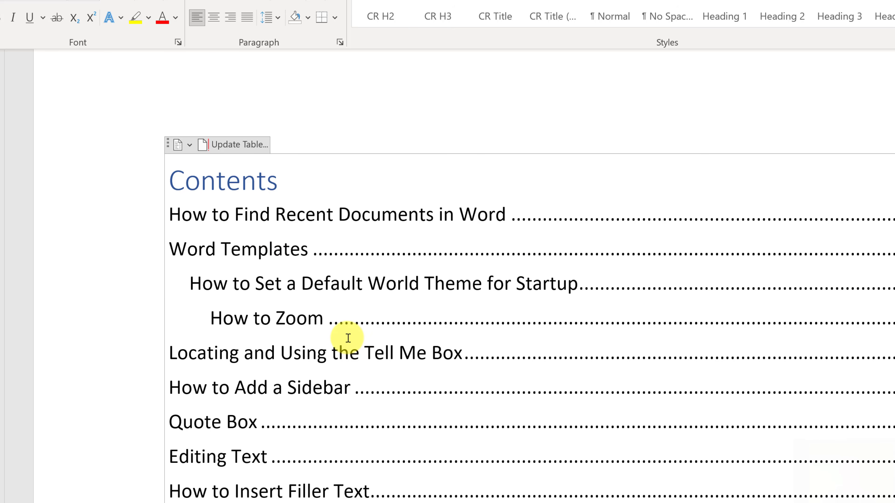
- Insert several empty lines ahead of the Word Templates heading to push that section further down the document
scroll(345, 339, down, 5)
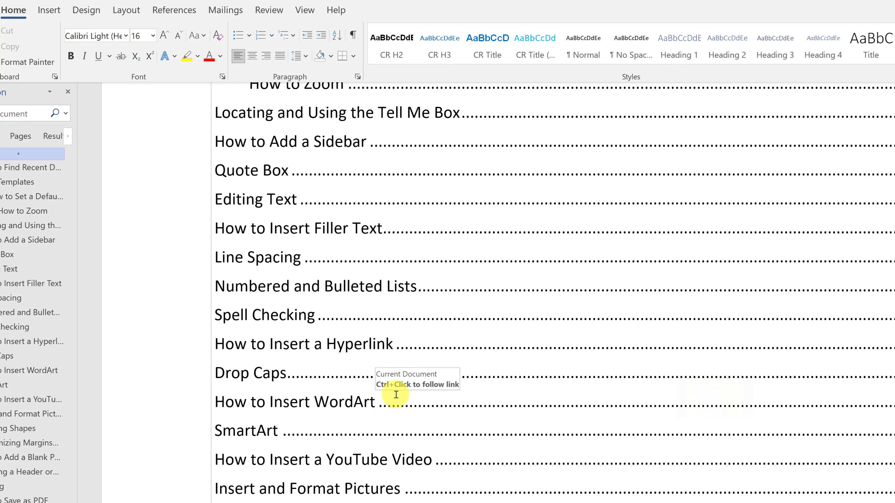
scroll(394, 397, down, 3)
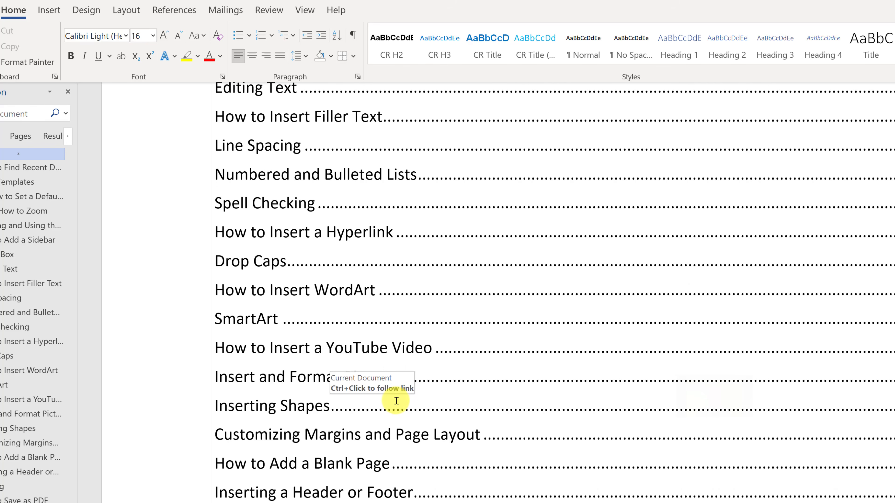
scroll(396, 402, down, 12)
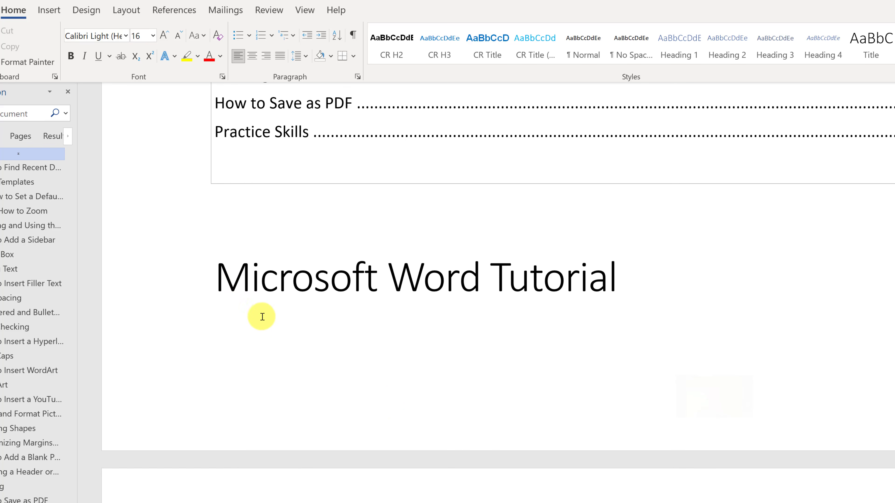
scroll(318, 363, down, 1)
scroll(318, 363, down, 15)
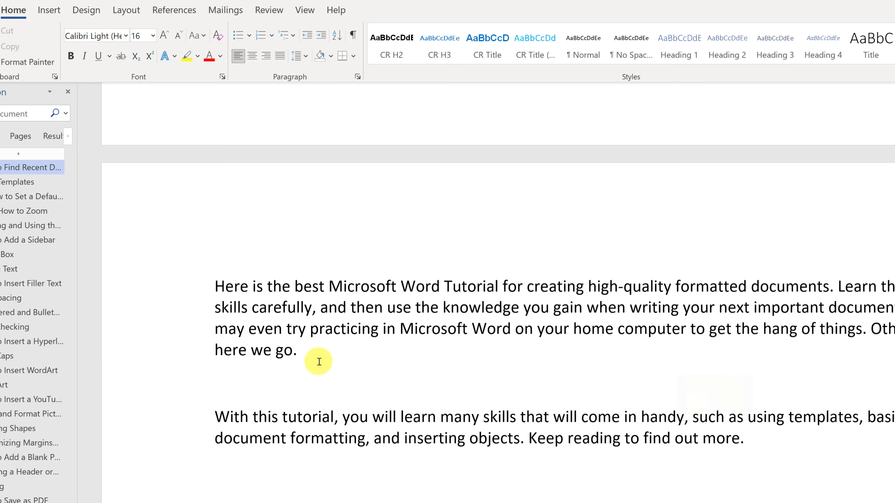
scroll(326, 365, down, 3)
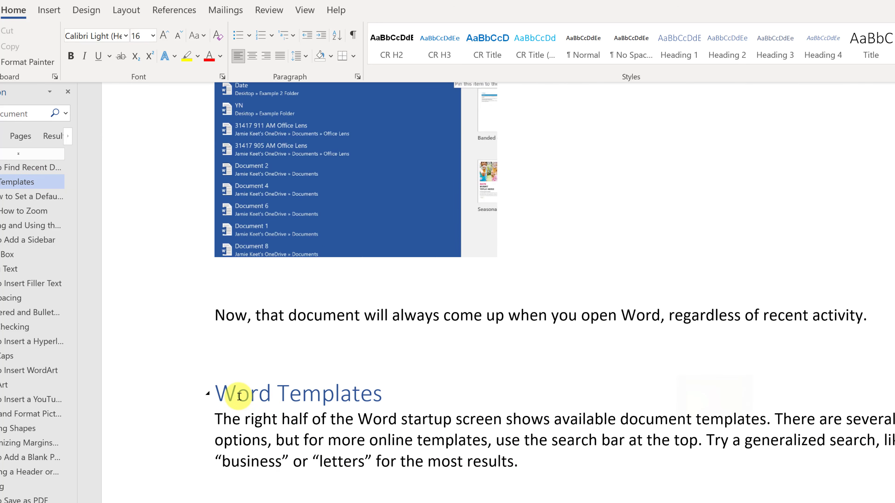
click(219, 395)
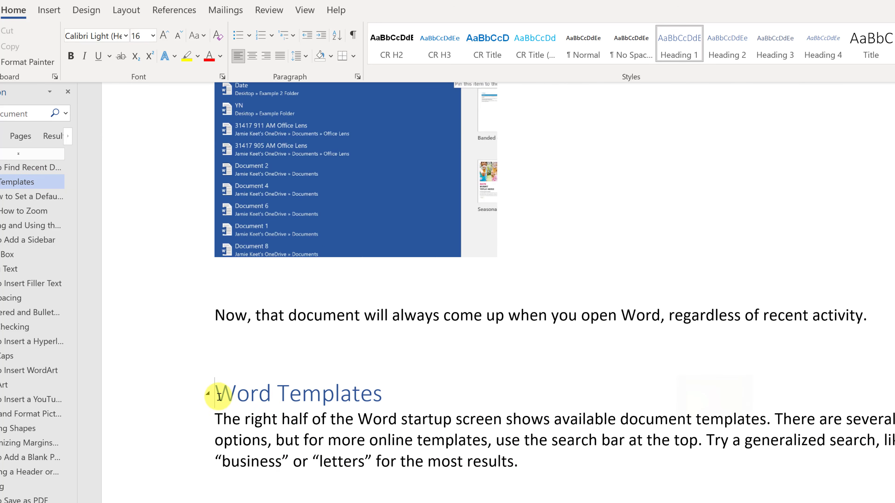
scroll(271, 427, down, 2)
key(Return)
key(Return)
key(Return)
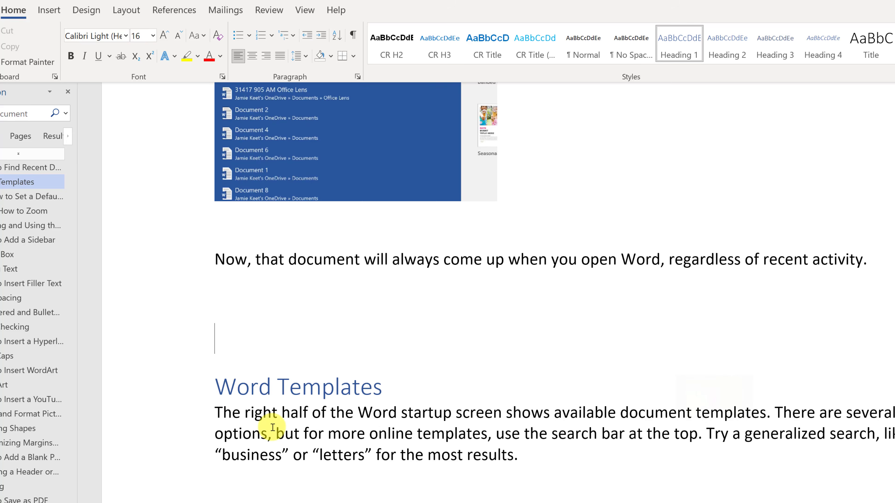
scroll(271, 428, down, 4)
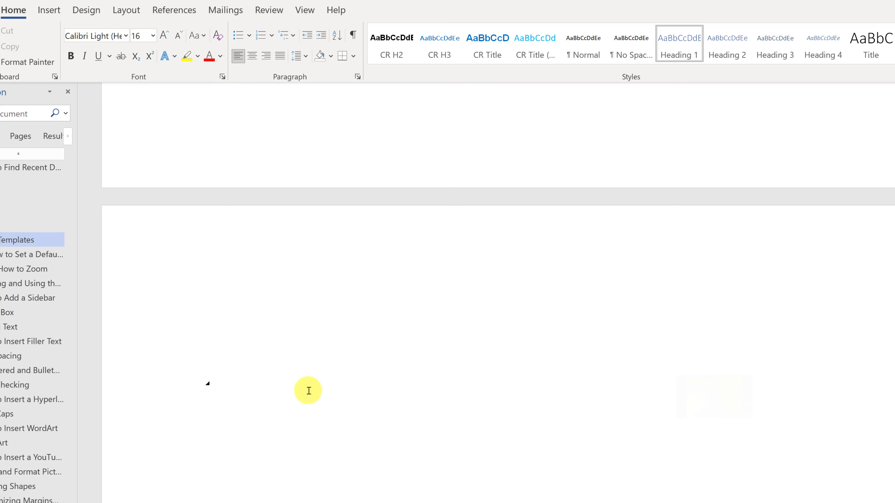
key(BackSpace)
key(BackSpace)
scroll(415, 351, up, 7)
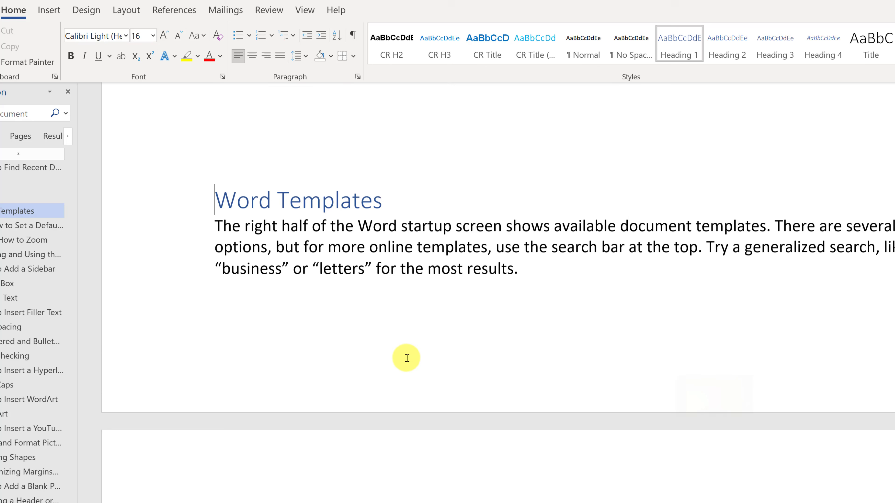
key(Return)
scroll(565, 282, up, 7)
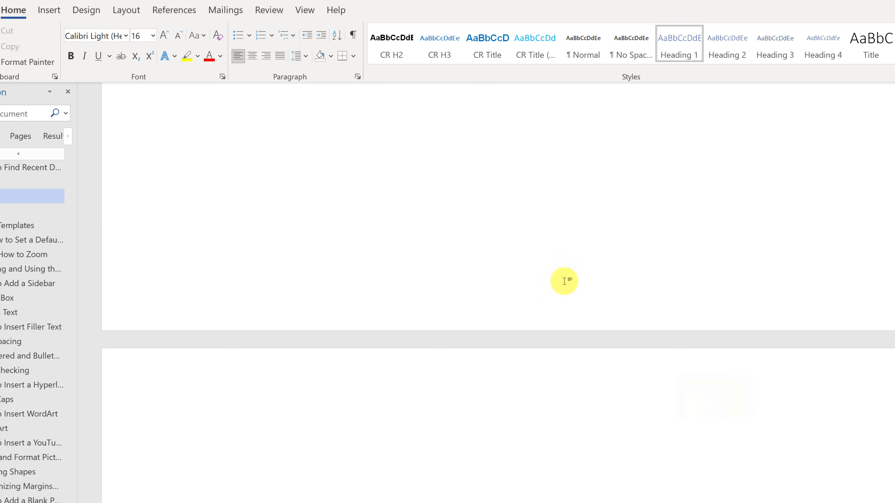
- Update the entire table of contents again to pick up the shifted position of the Word Templates section
scroll(498, 293, up, 20)
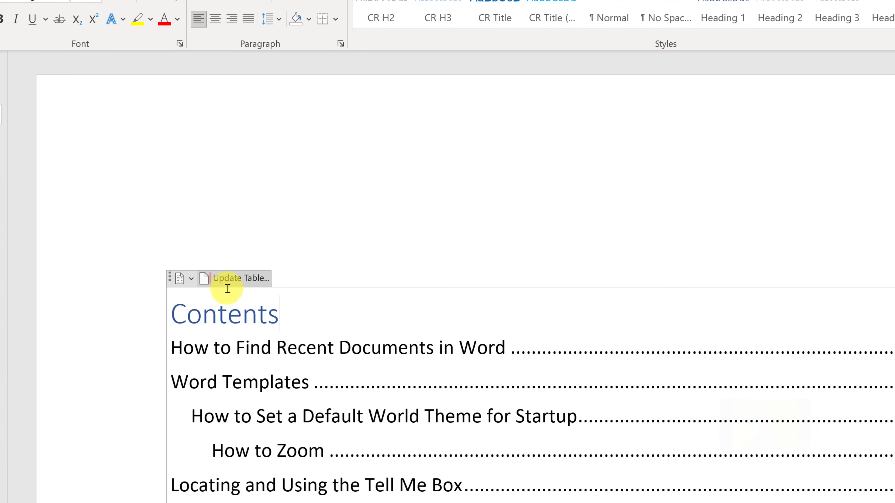
click(226, 278)
click(487, 293)
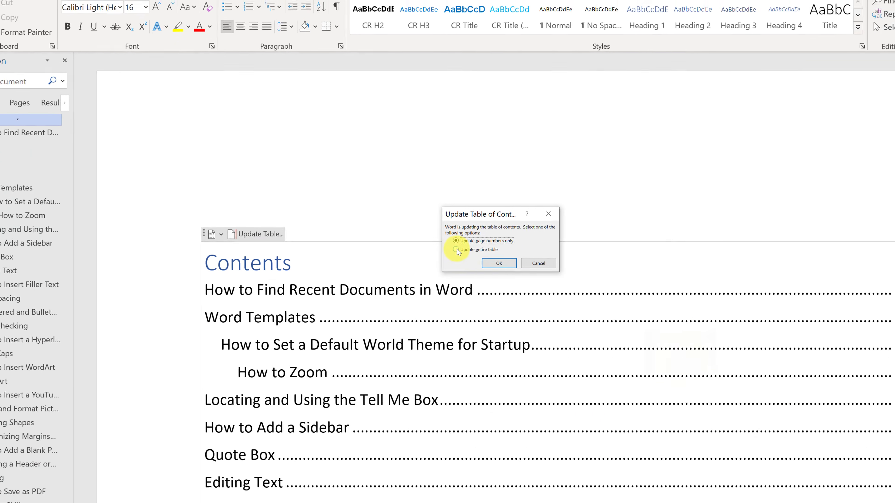
click(532, 308)
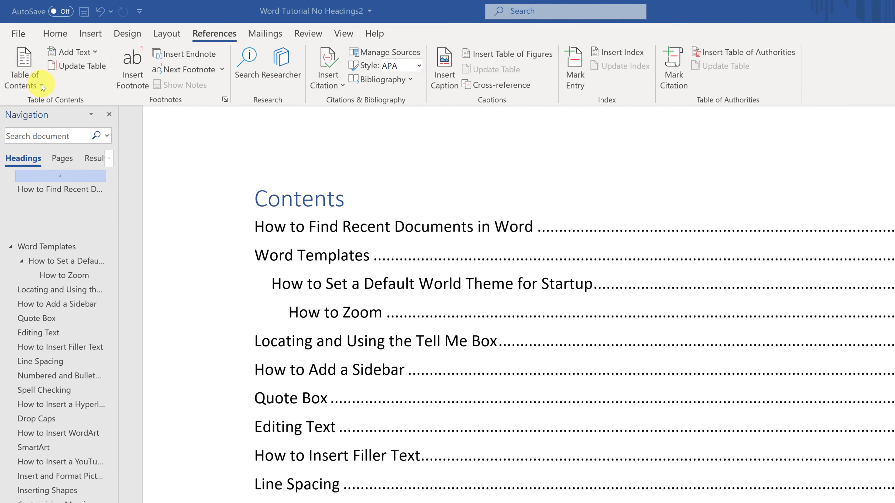
- Customize the table of contents to show 2 levels with page numbers on, and replace the existing table
click(41, 85)
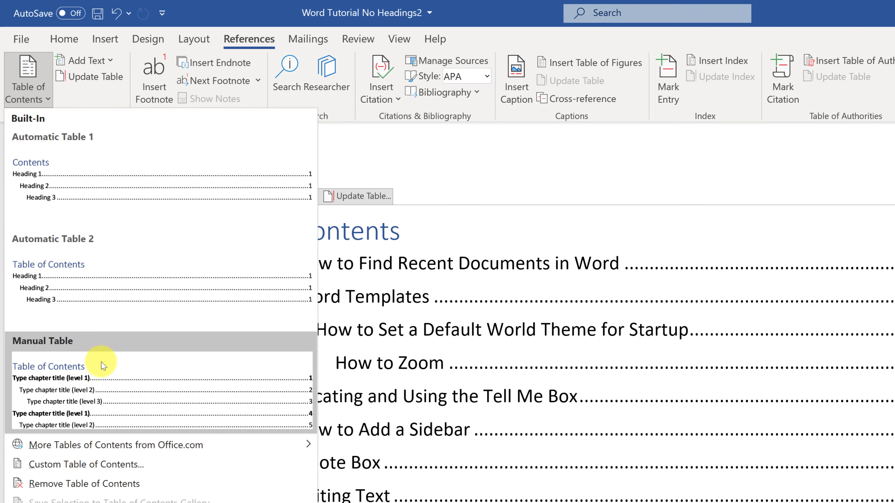
click(140, 465)
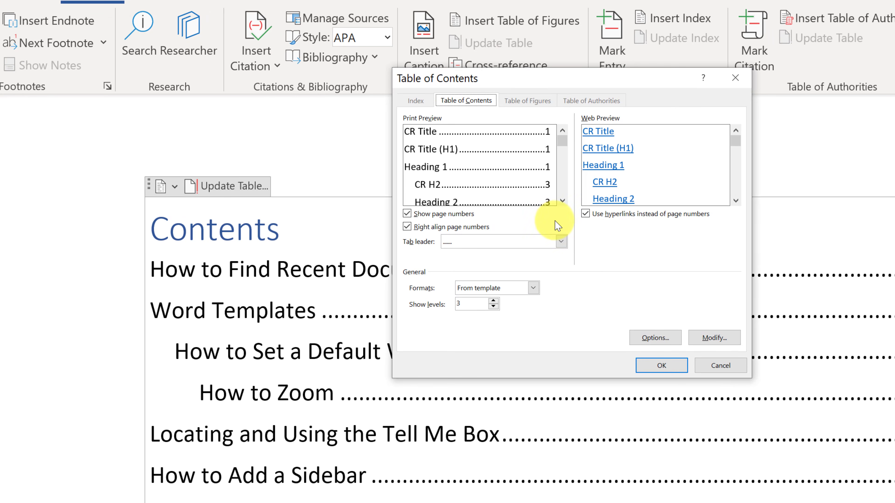
click(405, 215)
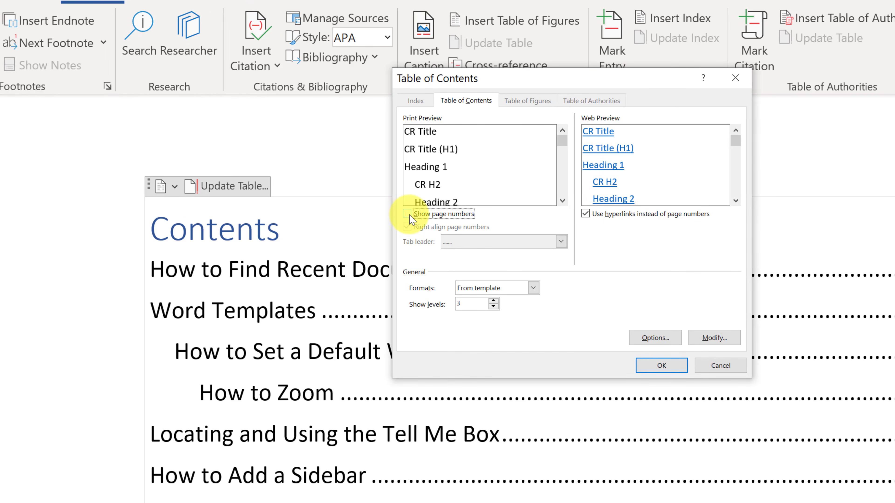
click(409, 214)
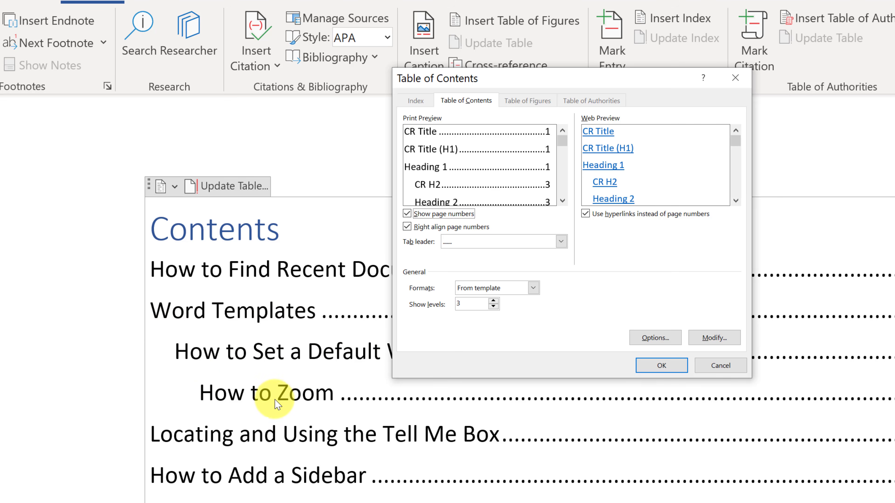
click(493, 306)
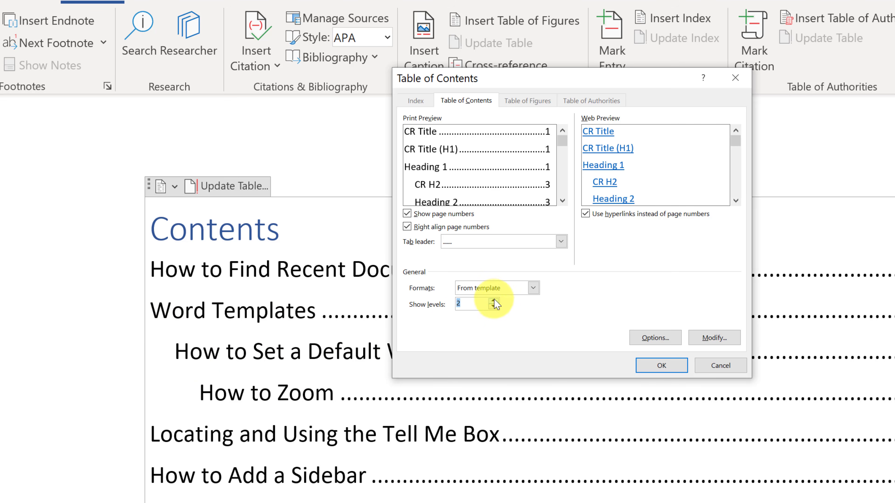
click(665, 369)
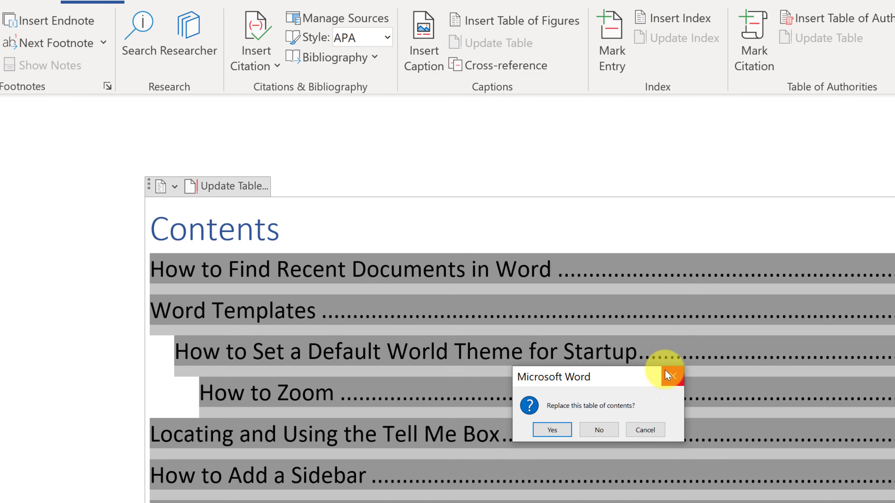
click(552, 429)
scroll(480, 366, down, 10)
scroll(485, 380, up, 9)
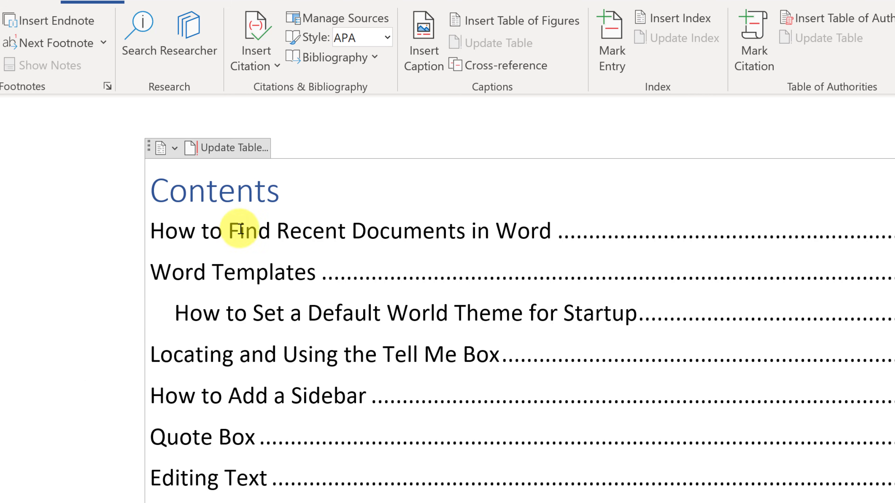
- Look through the built-in table of contents designs and the option for removing the table, without applying any
click(174, 148)
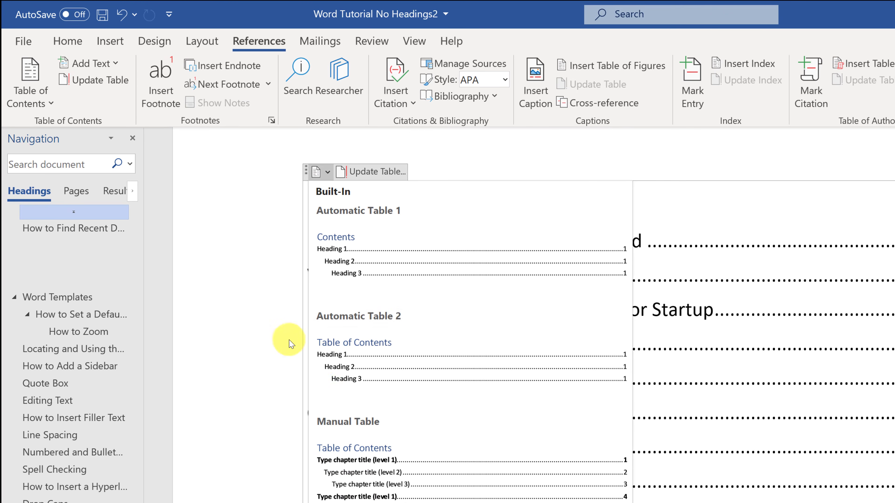
click(246, 327)
click(37, 100)
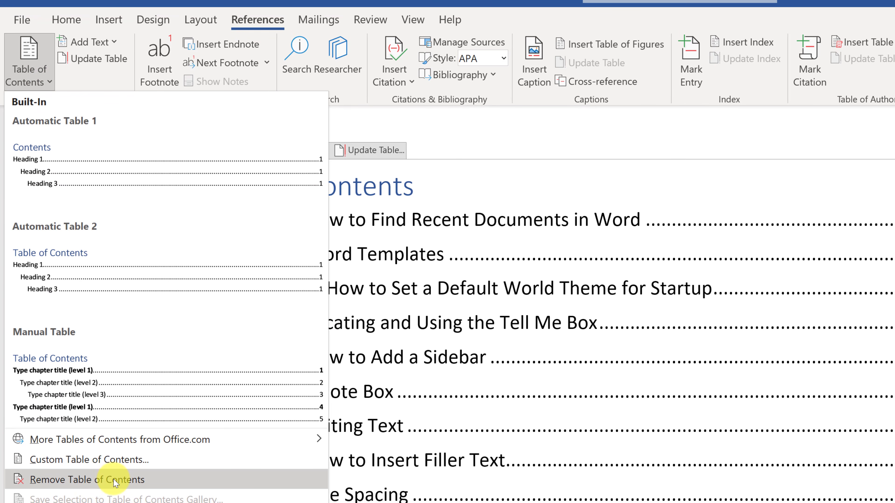
click(679, 135)
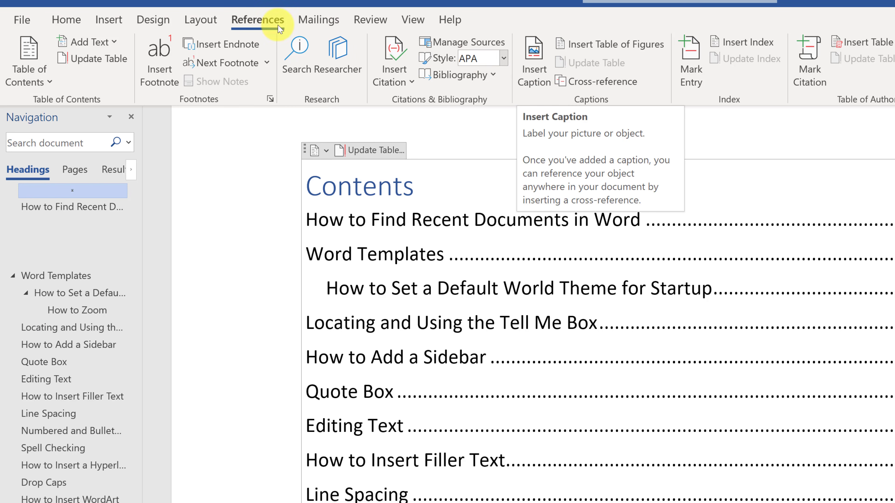
- Start a new custom style based on Heading 5, keeping the same style for the following paragraph
click(65, 21)
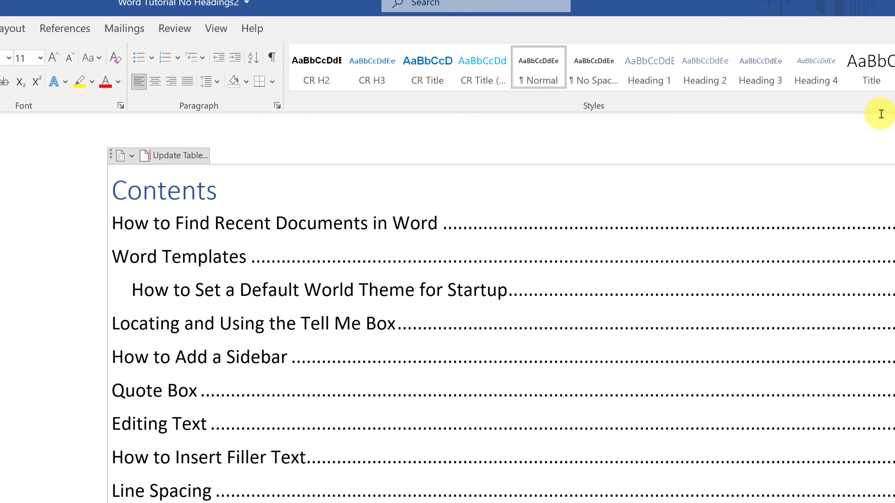
click(893, 87)
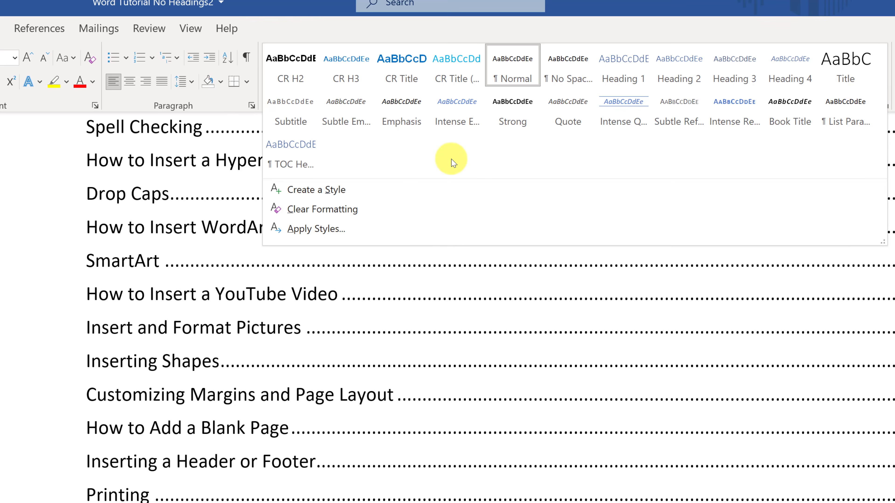
click(369, 192)
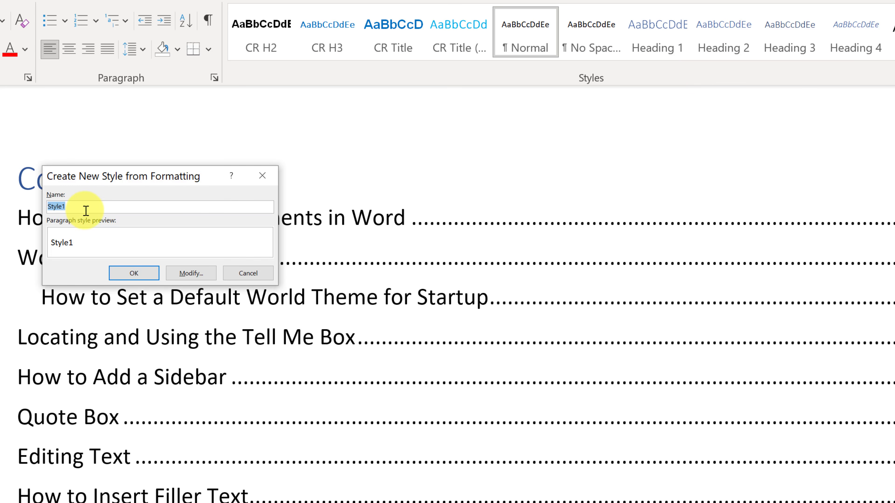
click(197, 272)
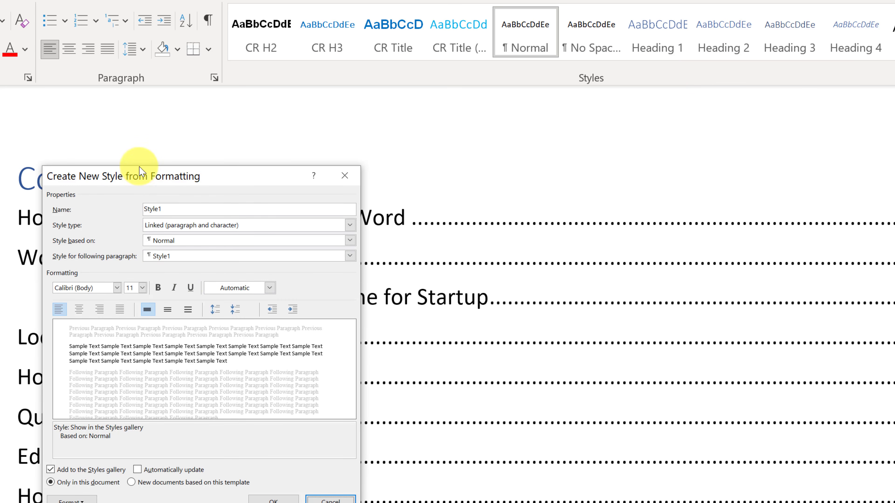
drag(137, 168, 215, 88)
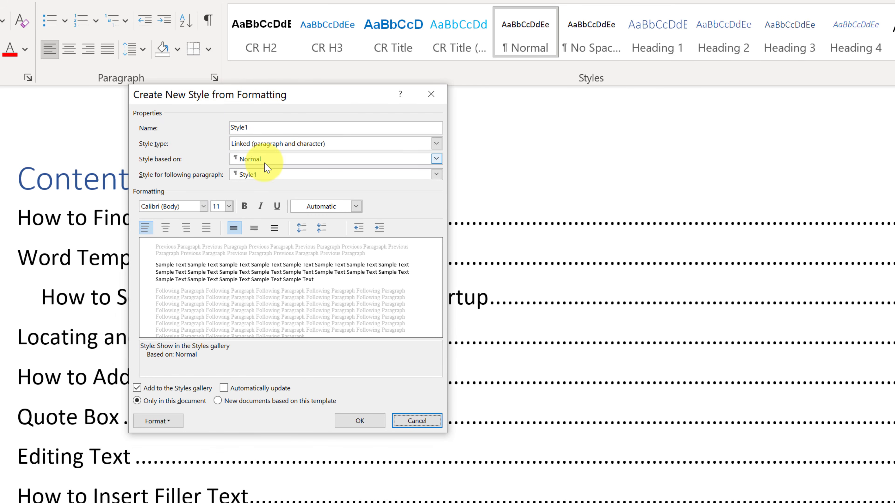
click(282, 161)
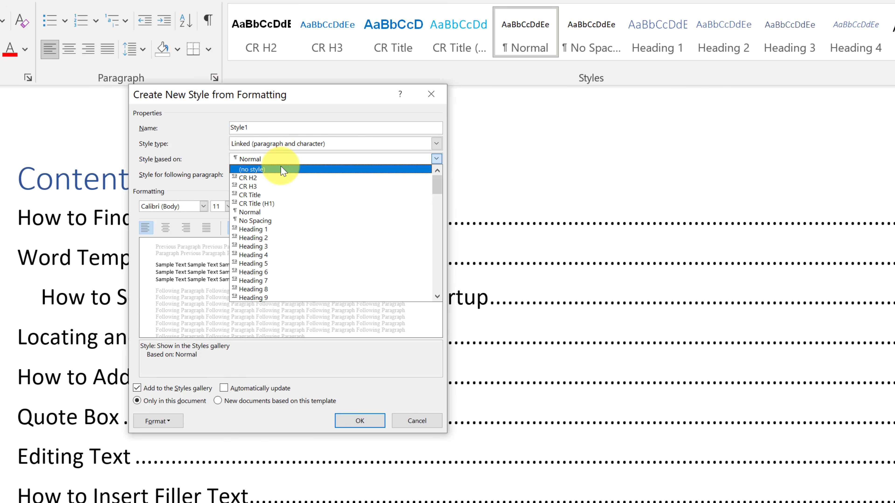
click(276, 264)
click(268, 174)
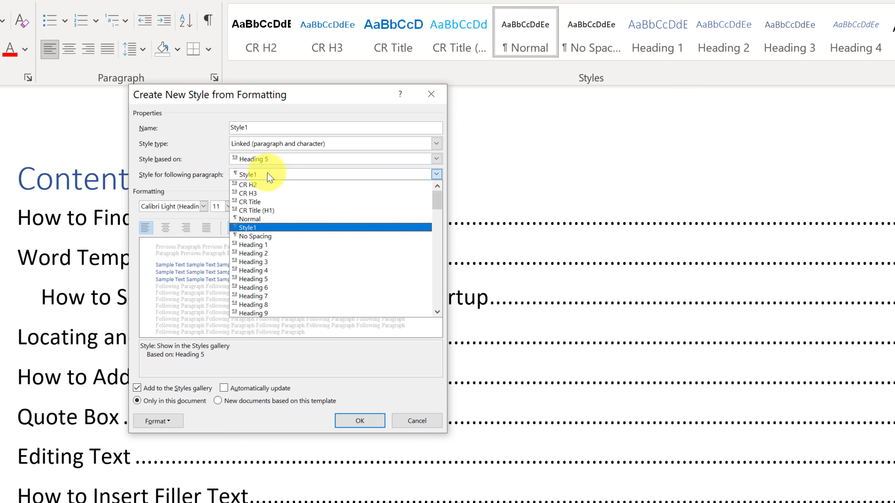
click(270, 178)
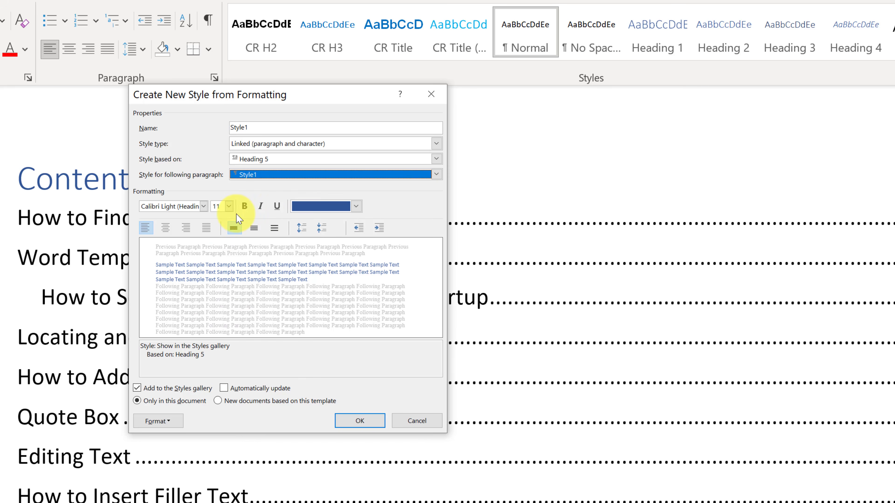
- Give the new style the Algerian font and the orange Accent 2 colour, and save it to the styles gallery
click(203, 207)
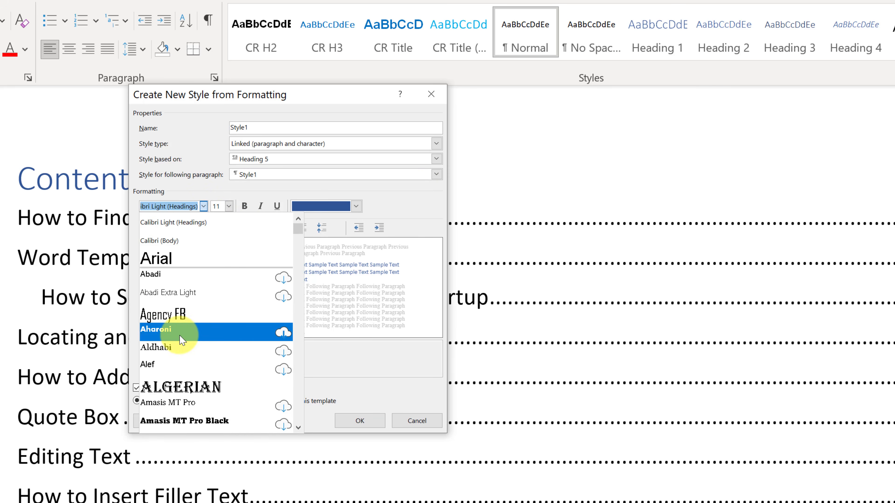
click(200, 392)
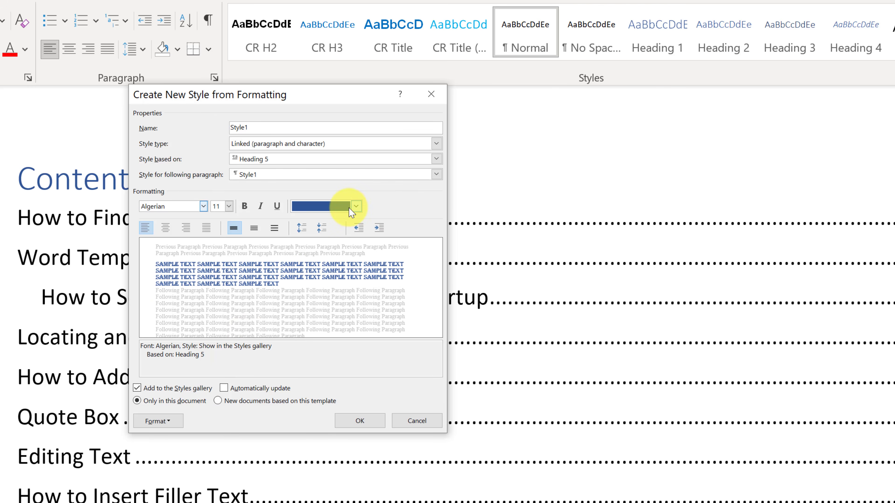
click(355, 206)
click(373, 270)
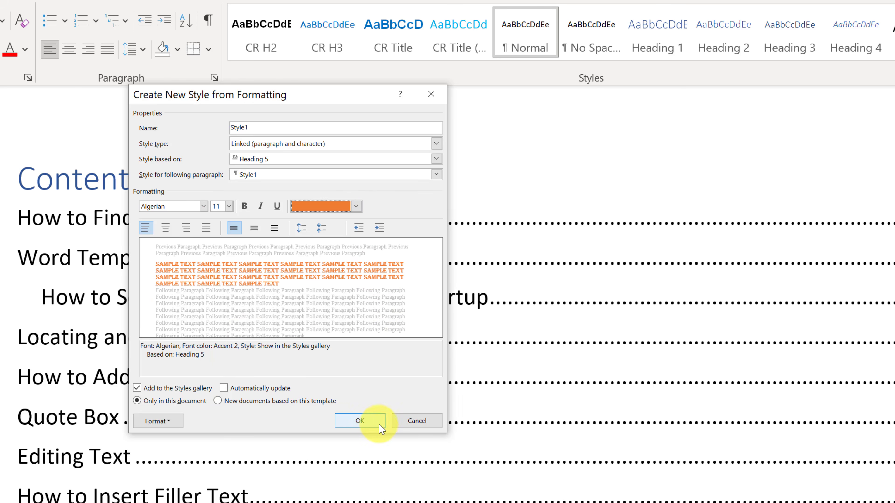
click(367, 425)
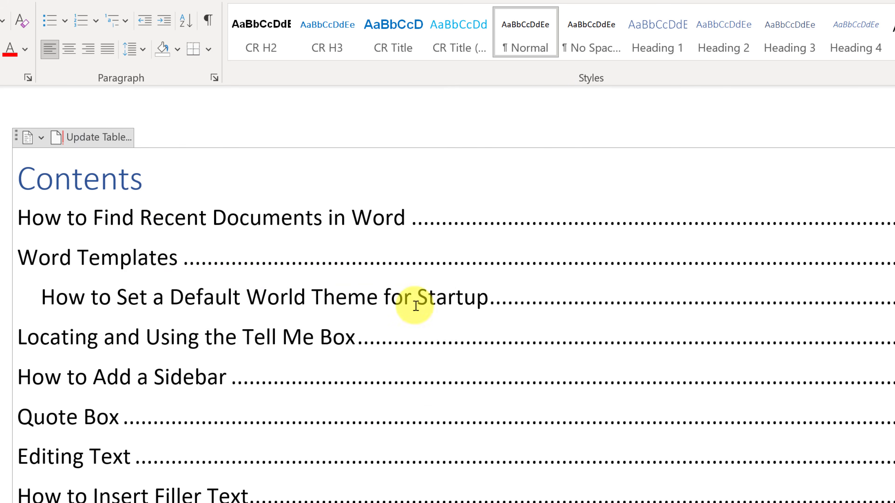
- Apply the custom Style1 to the How to Find Recent Documents in Word heading
scroll(515, 141, down, 10)
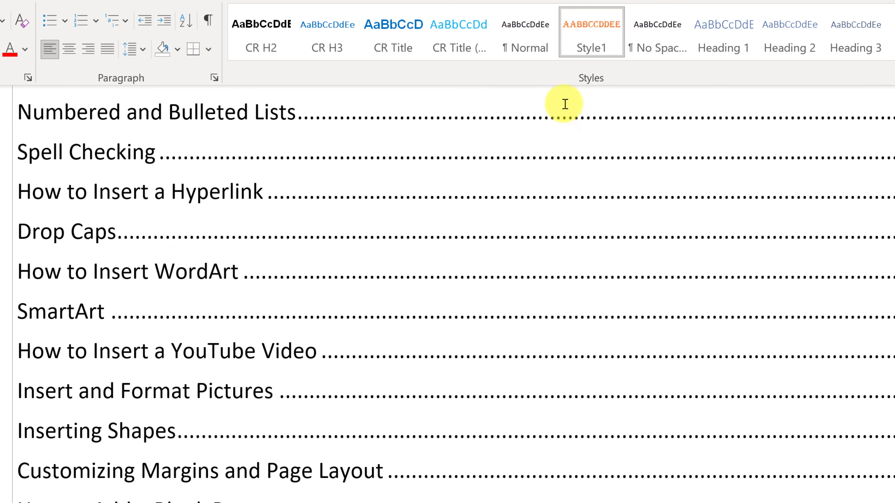
scroll(175, 373, down, 12)
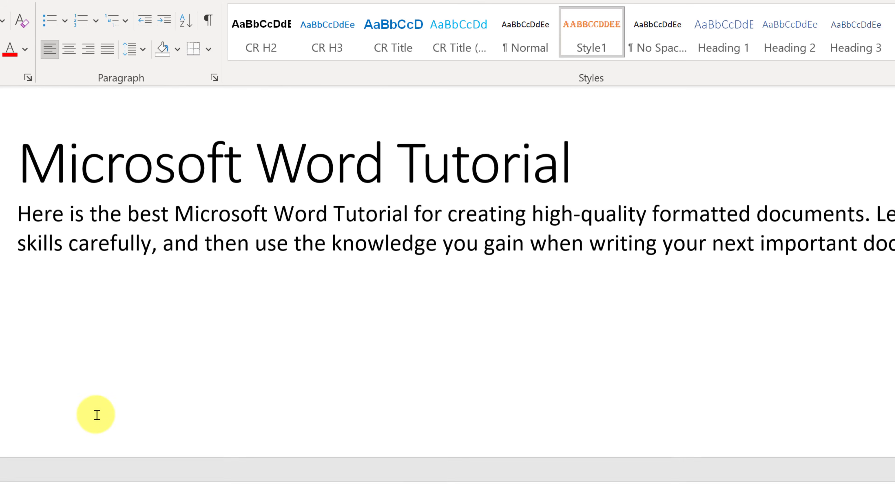
scroll(94, 411, down, 10)
scroll(26, 380, down, 1)
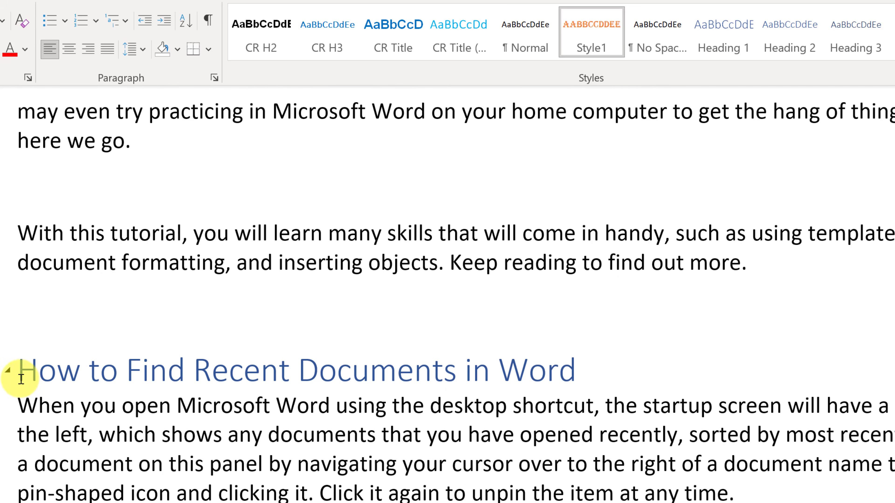
click(21, 379)
click(592, 38)
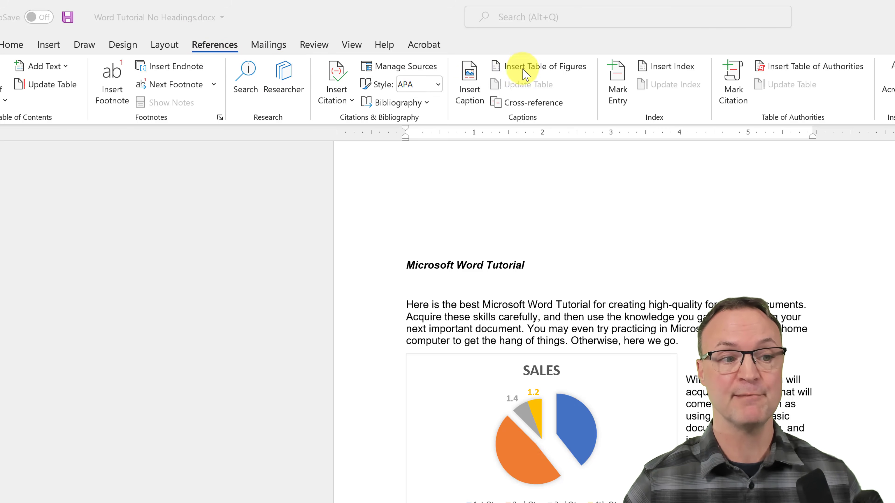
- Start a table of figures on the empty line above the Microsoft Word Tutorial title, keeping the dotted tab leader
click(411, 244)
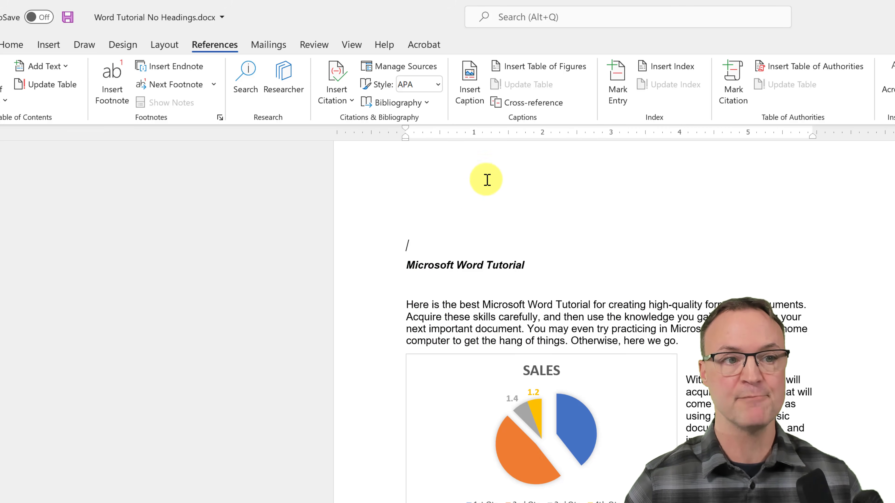
click(550, 70)
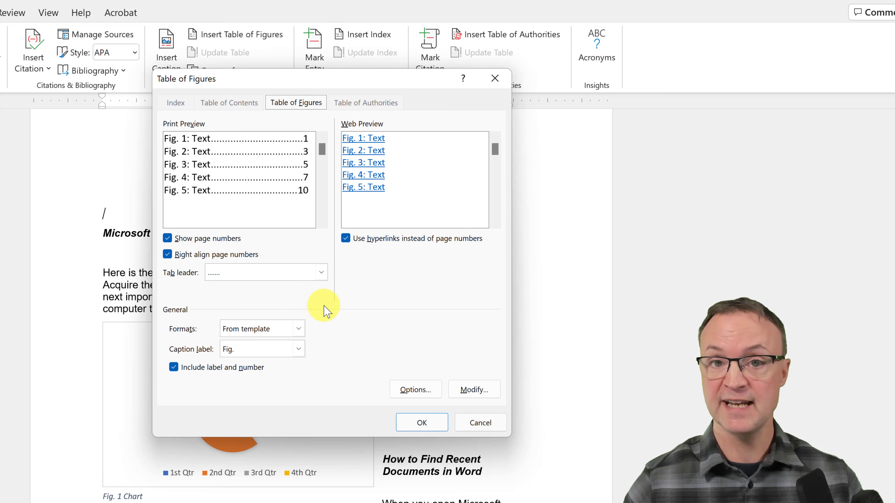
click(320, 273)
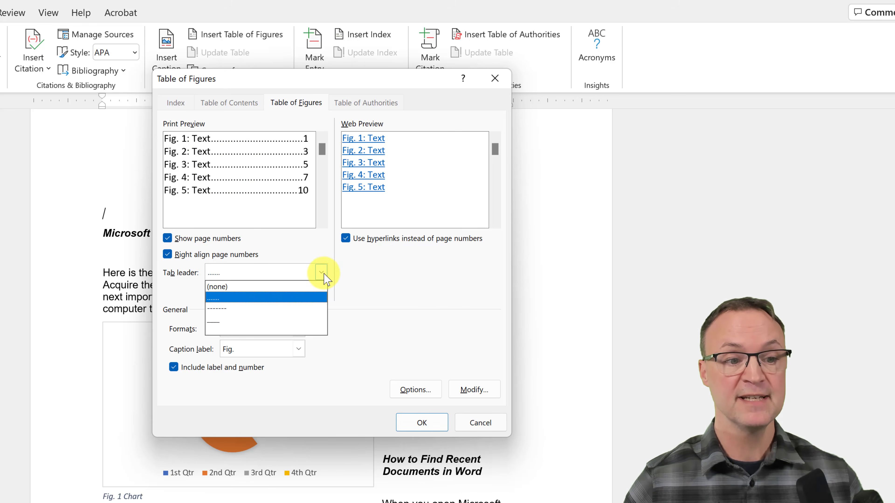
click(404, 292)
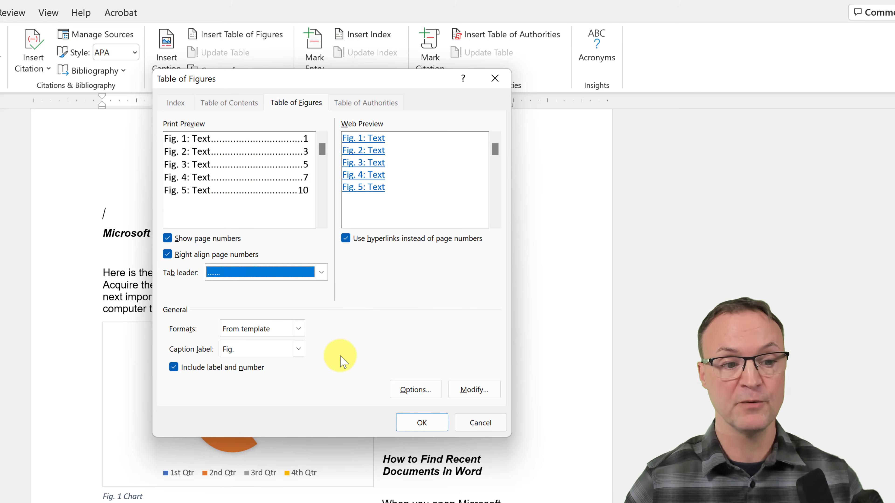
- Try the Table caption label, return to Fig., and insert the table of figures without changing its additional options
click(294, 351)
click(262, 401)
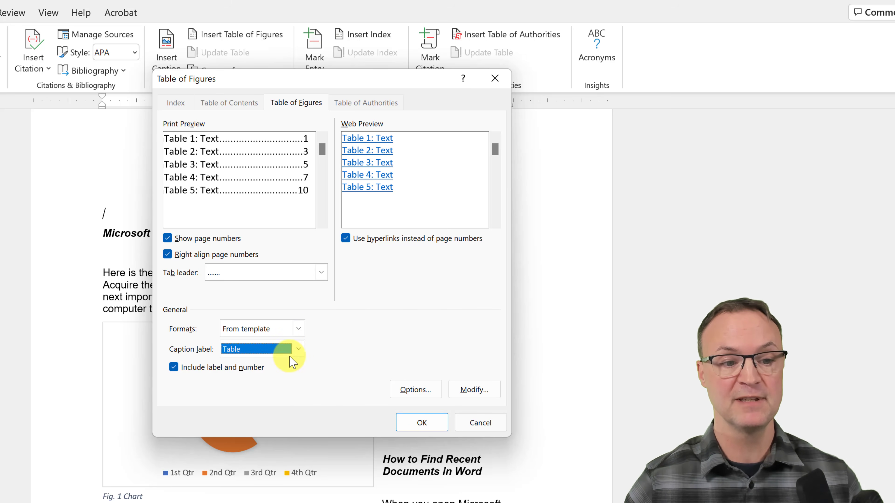
click(295, 349)
click(260, 380)
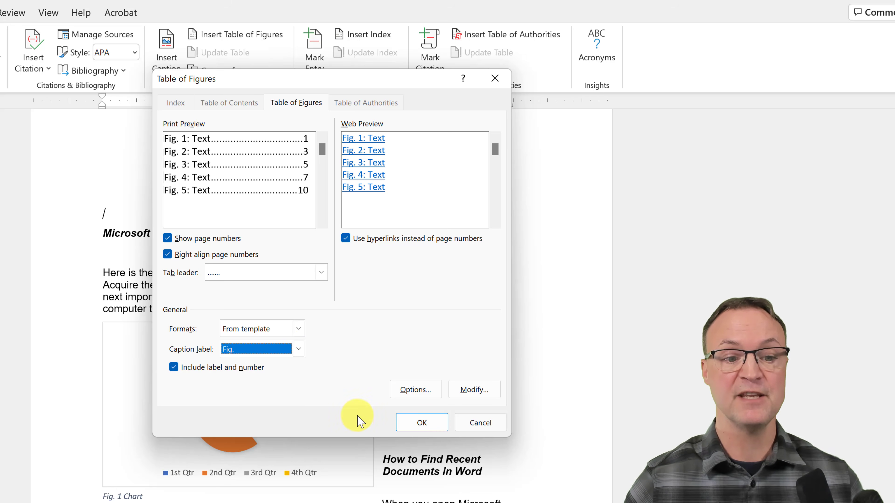
click(423, 391)
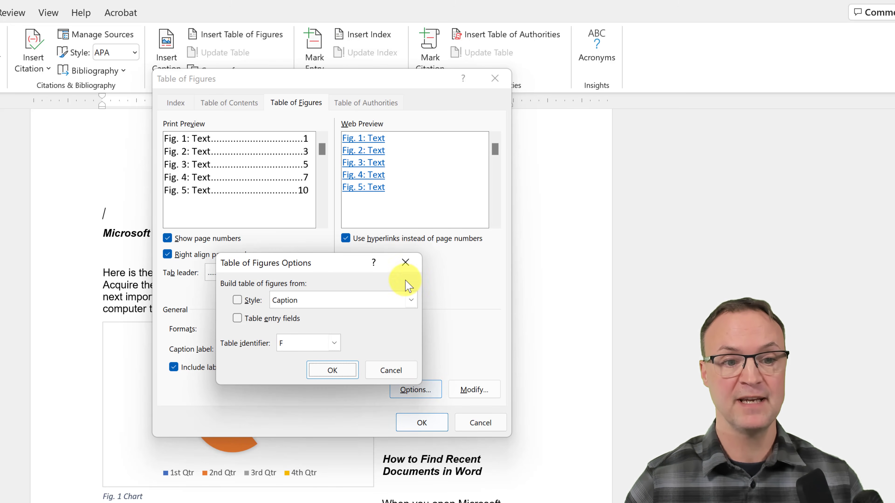
click(406, 262)
click(415, 422)
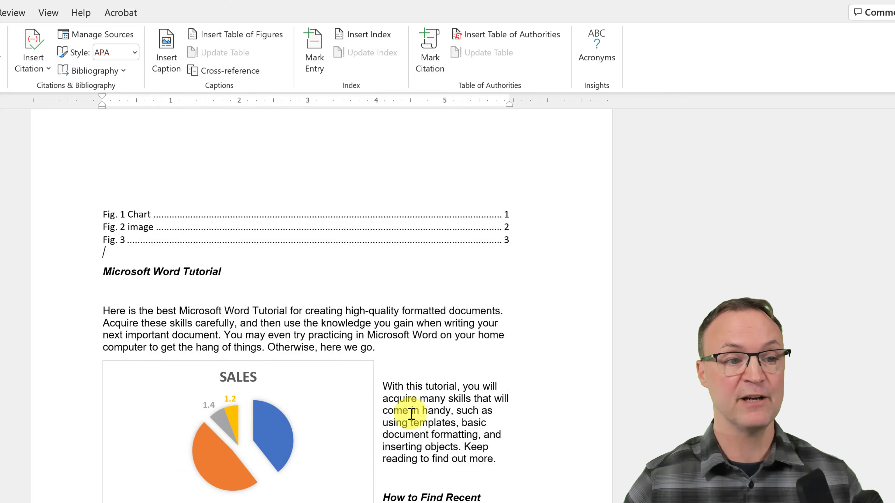